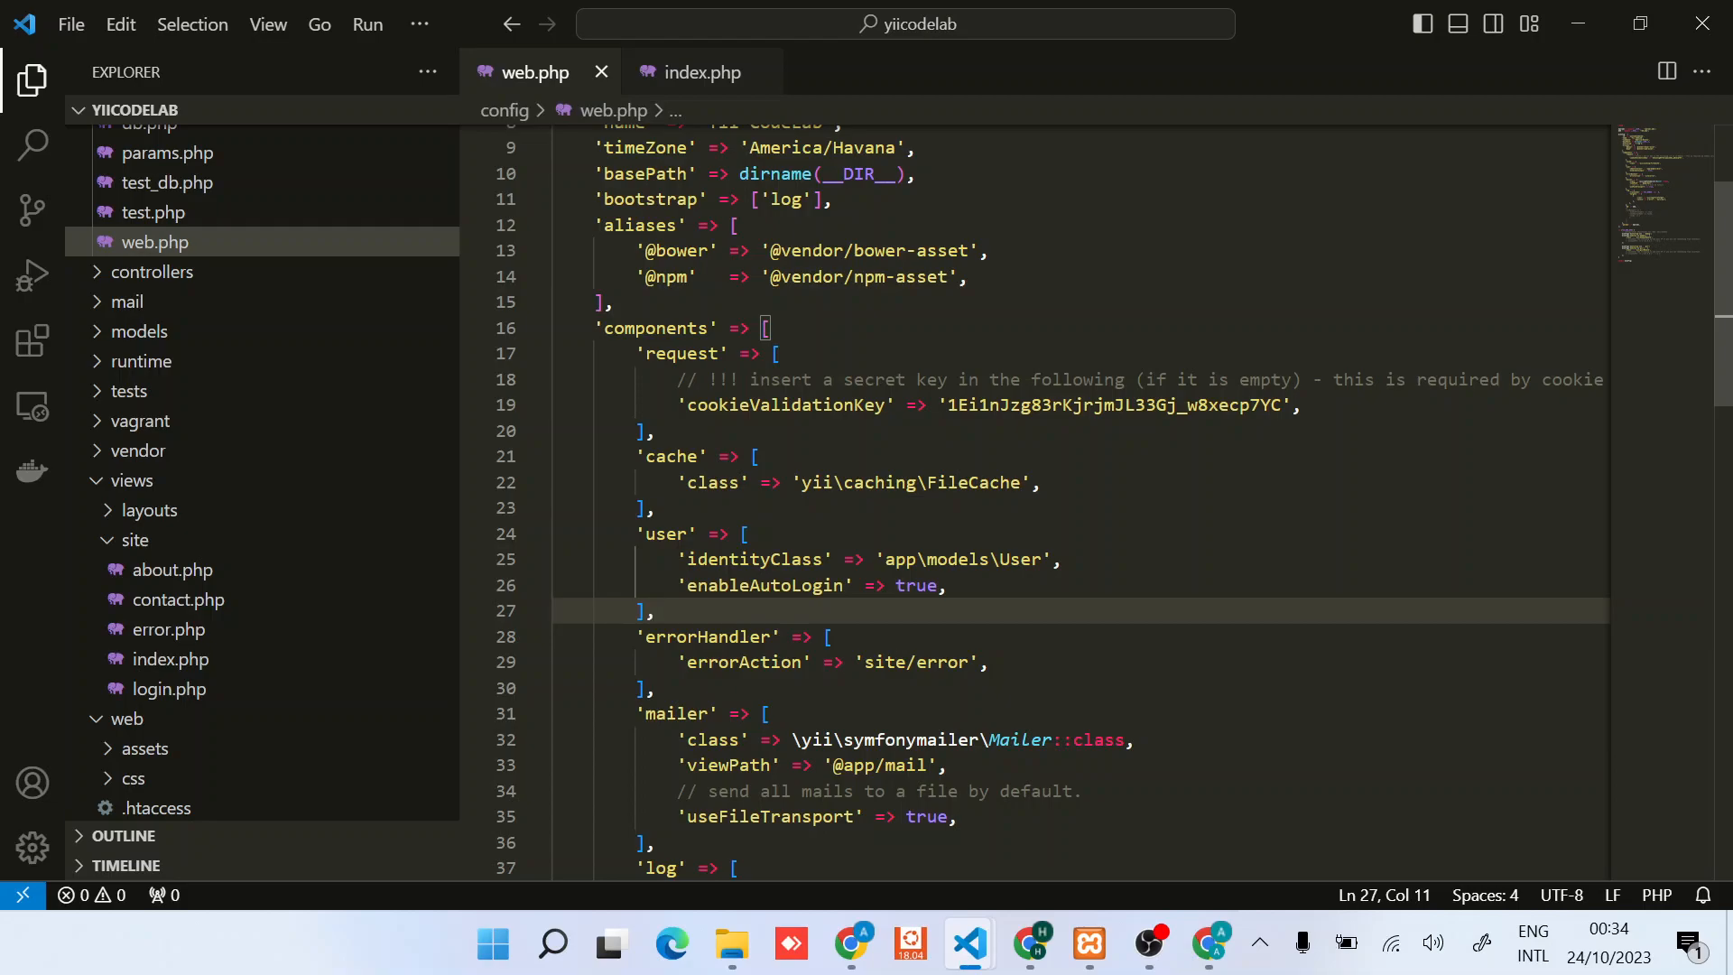
Step: Bring up the XAMPP Control Panel from the taskbar
{"action": "left_click", "coordinate": [1090, 944]}
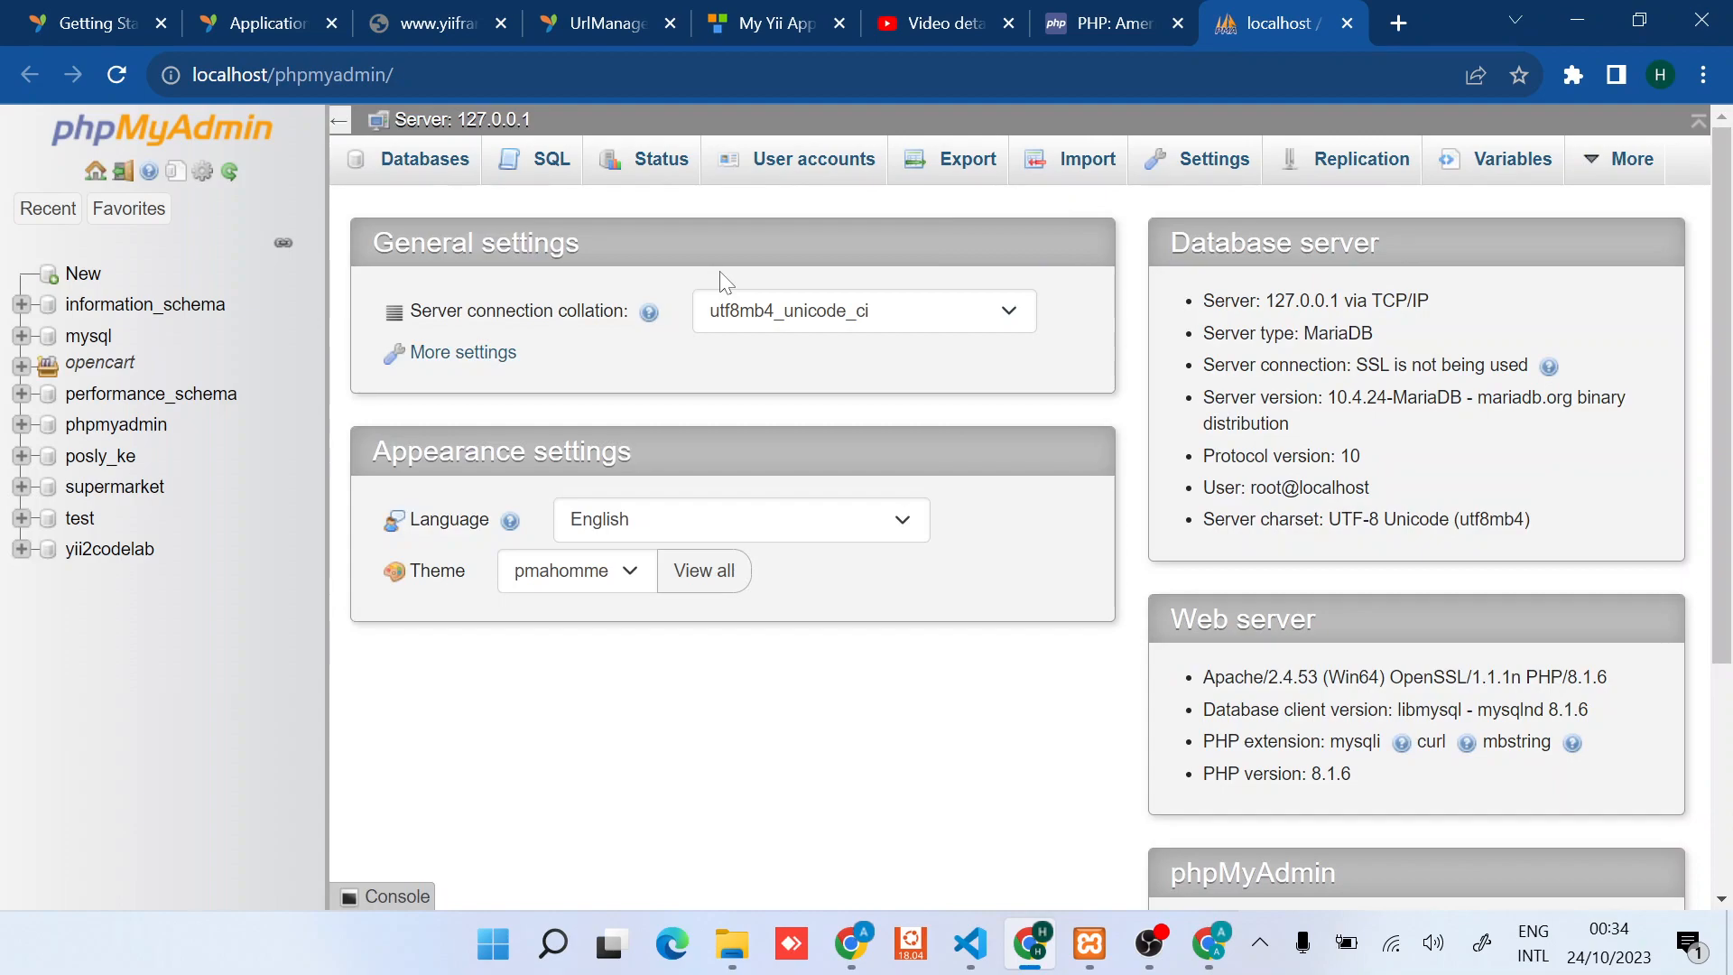
Step: Create a new empty database named yiicodelab
{"action": "left_click", "coordinate": [83, 275]}
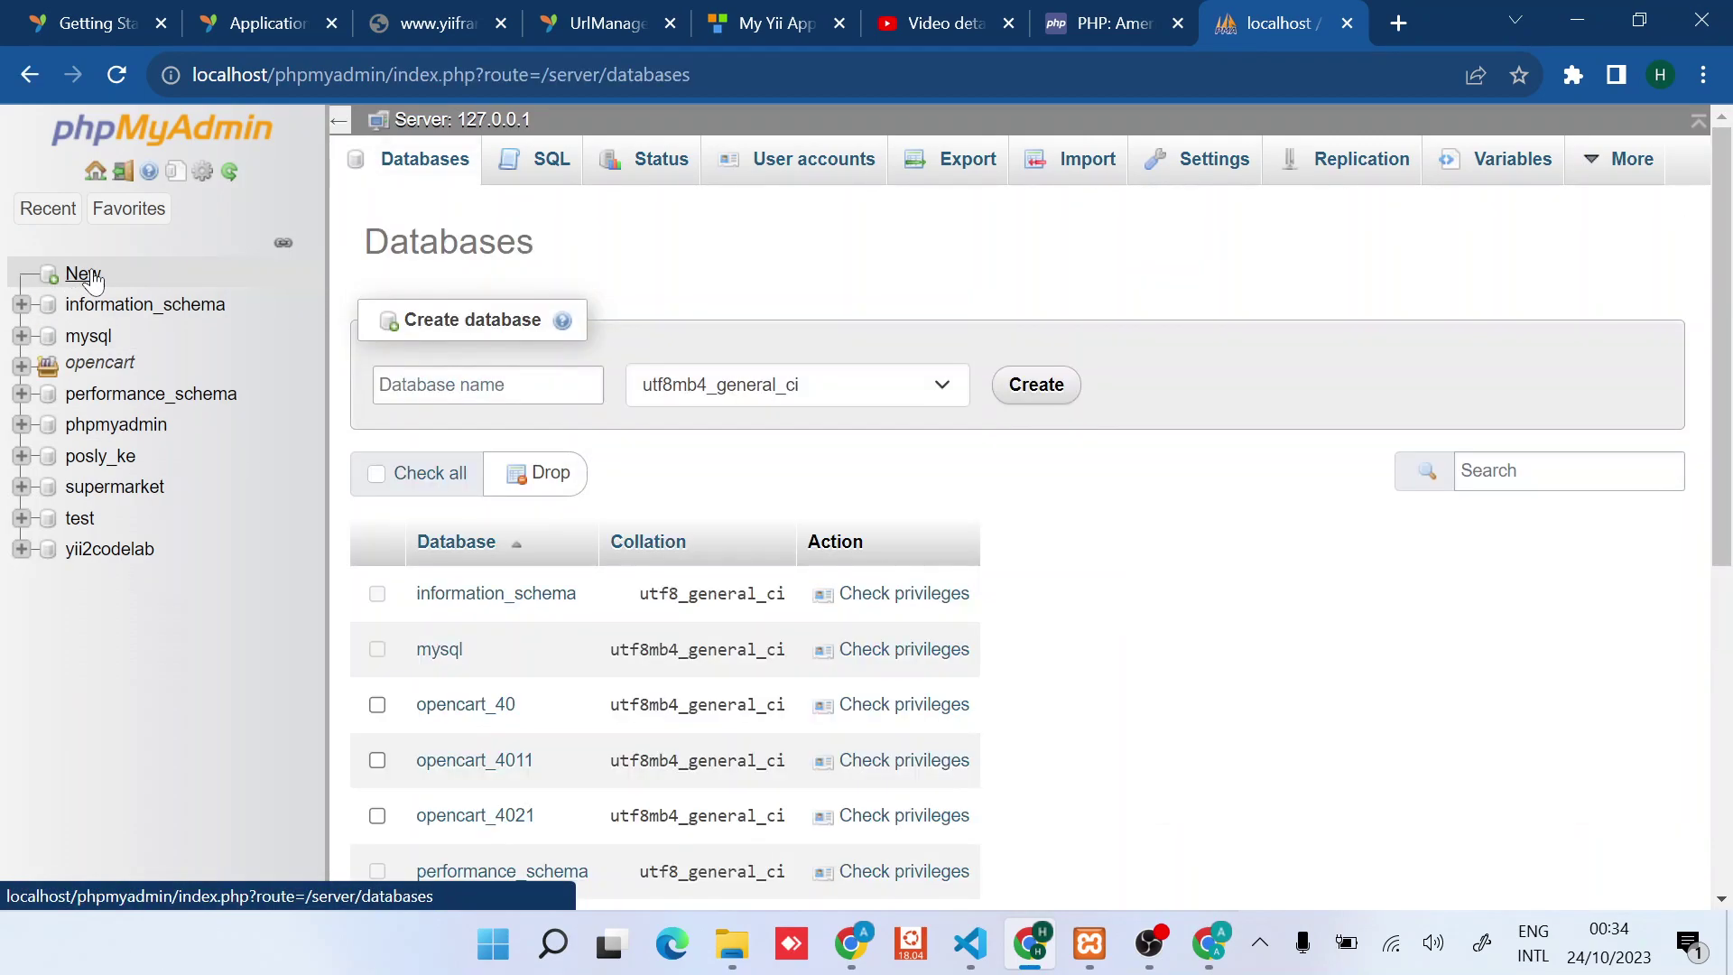
{"action": "left_click", "coordinate": [487, 386]}
{"action": "type", "text": "yii"}
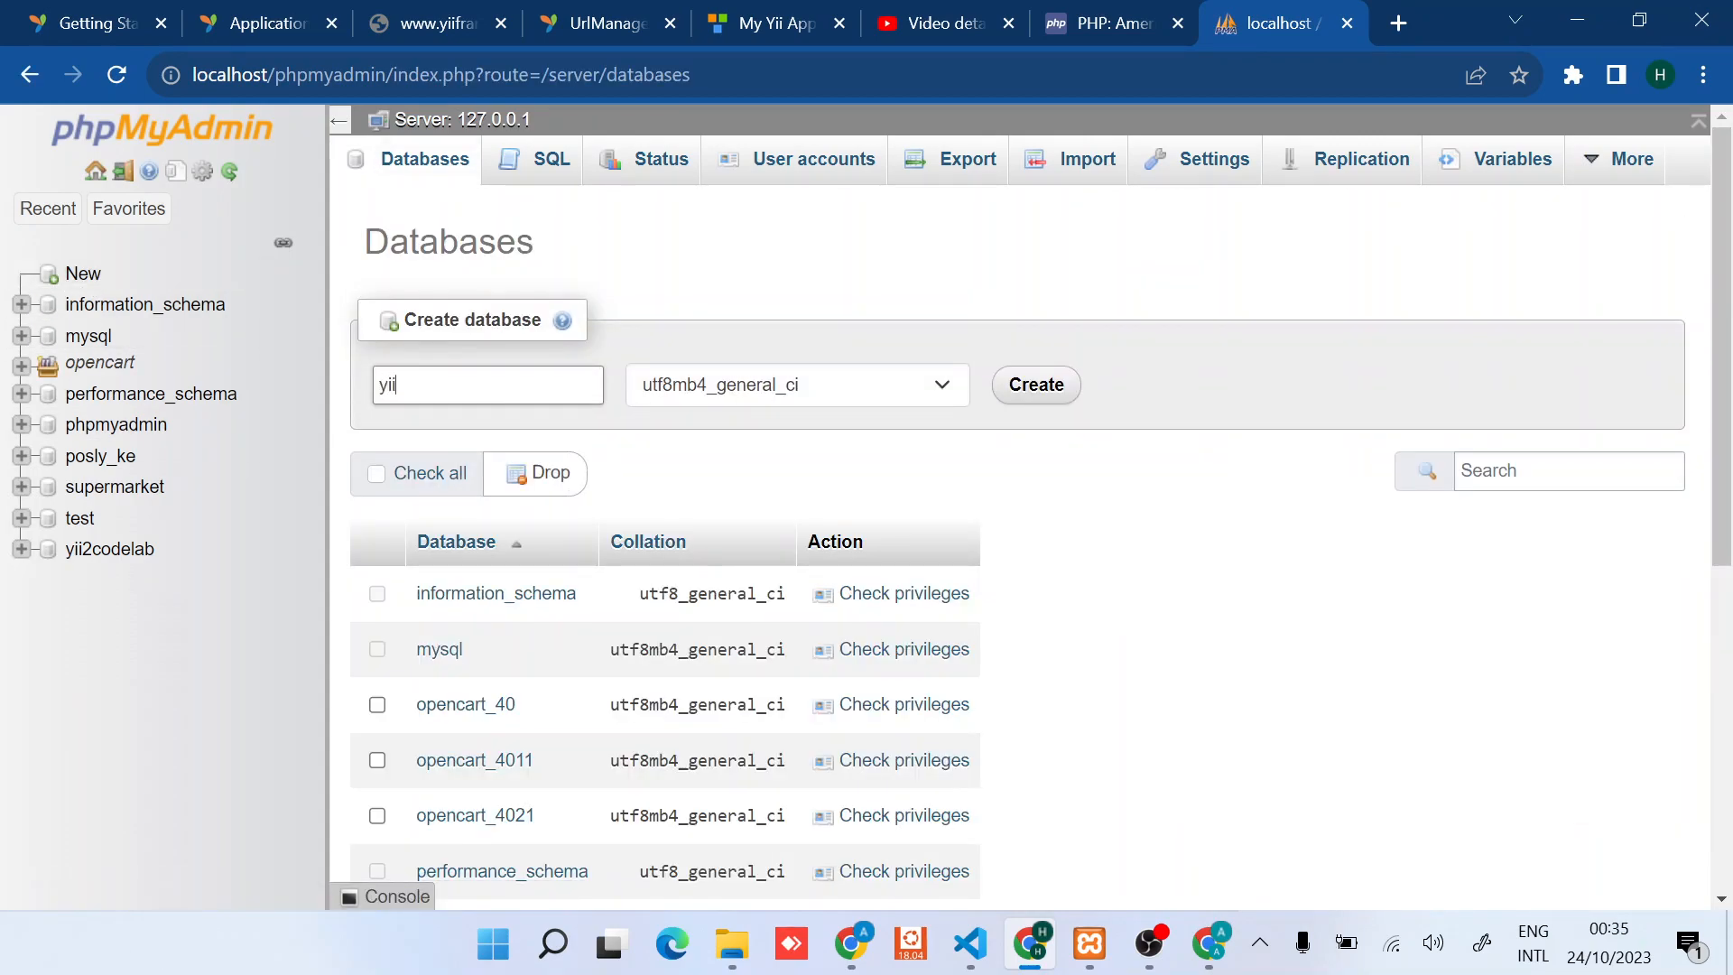
{"action": "type", "text": "2"}
{"action": "key", "text": "BackSpace"}
{"action": "type", "text": "odelab"}
{"action": "key", "text": "ctrl+a"}
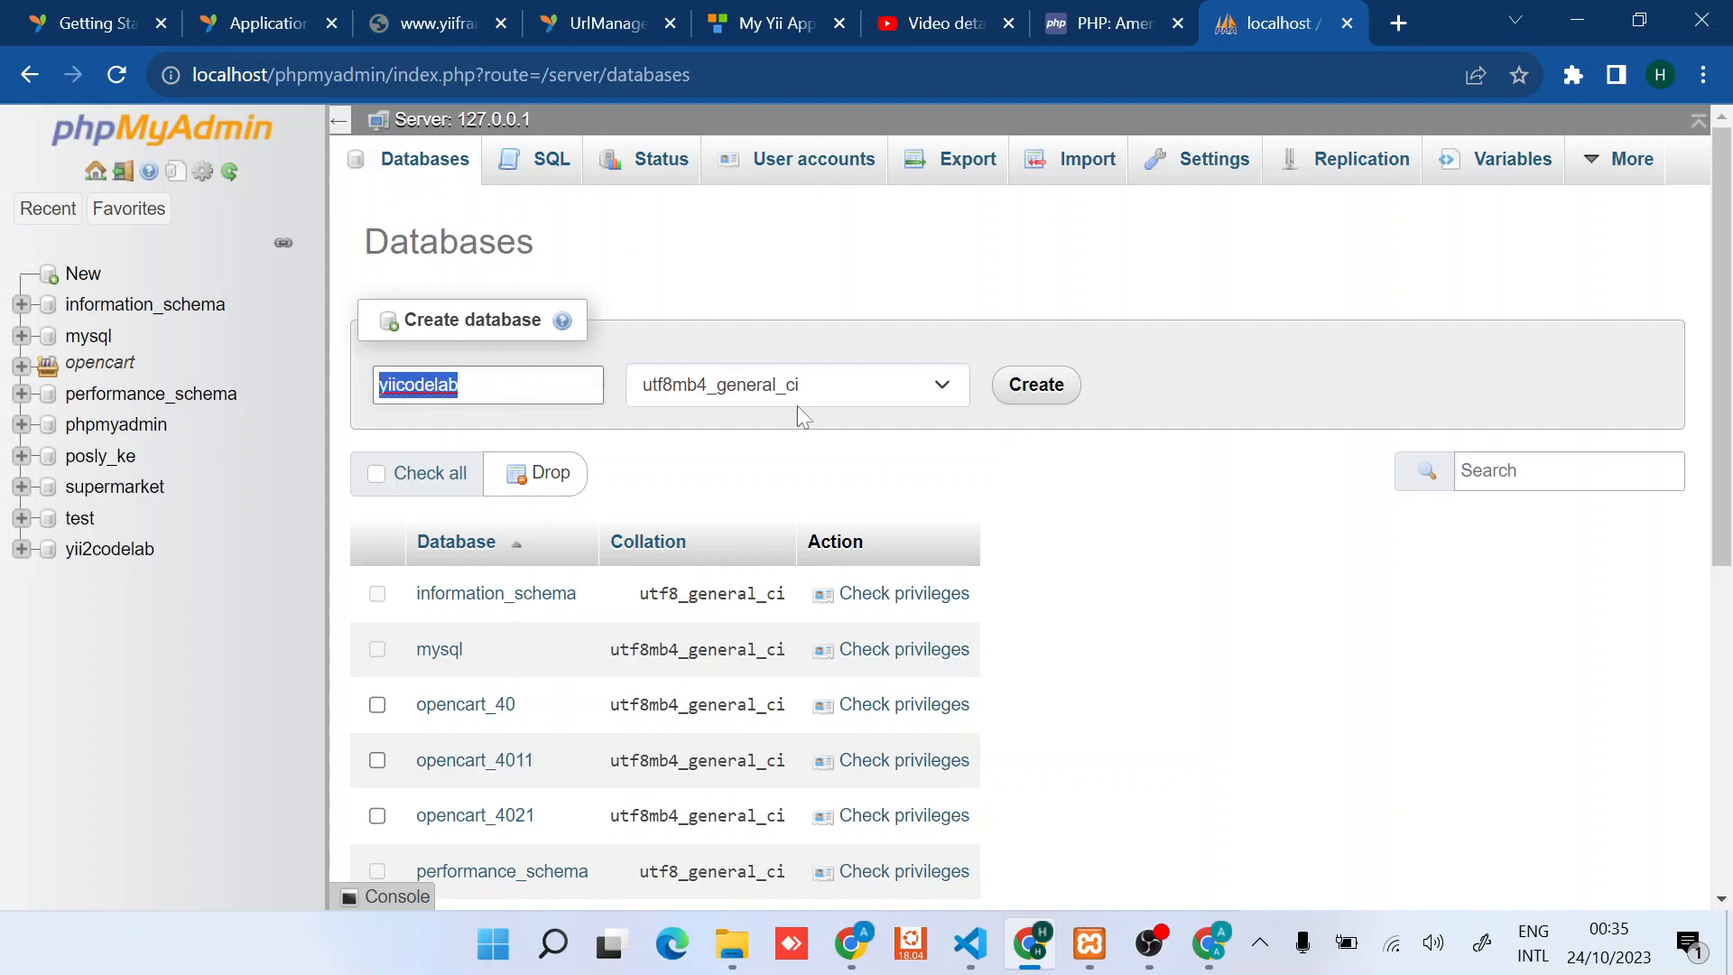
{"action": "left_click", "coordinate": [797, 433]}
{"action": "left_click", "coordinate": [1053, 389]}
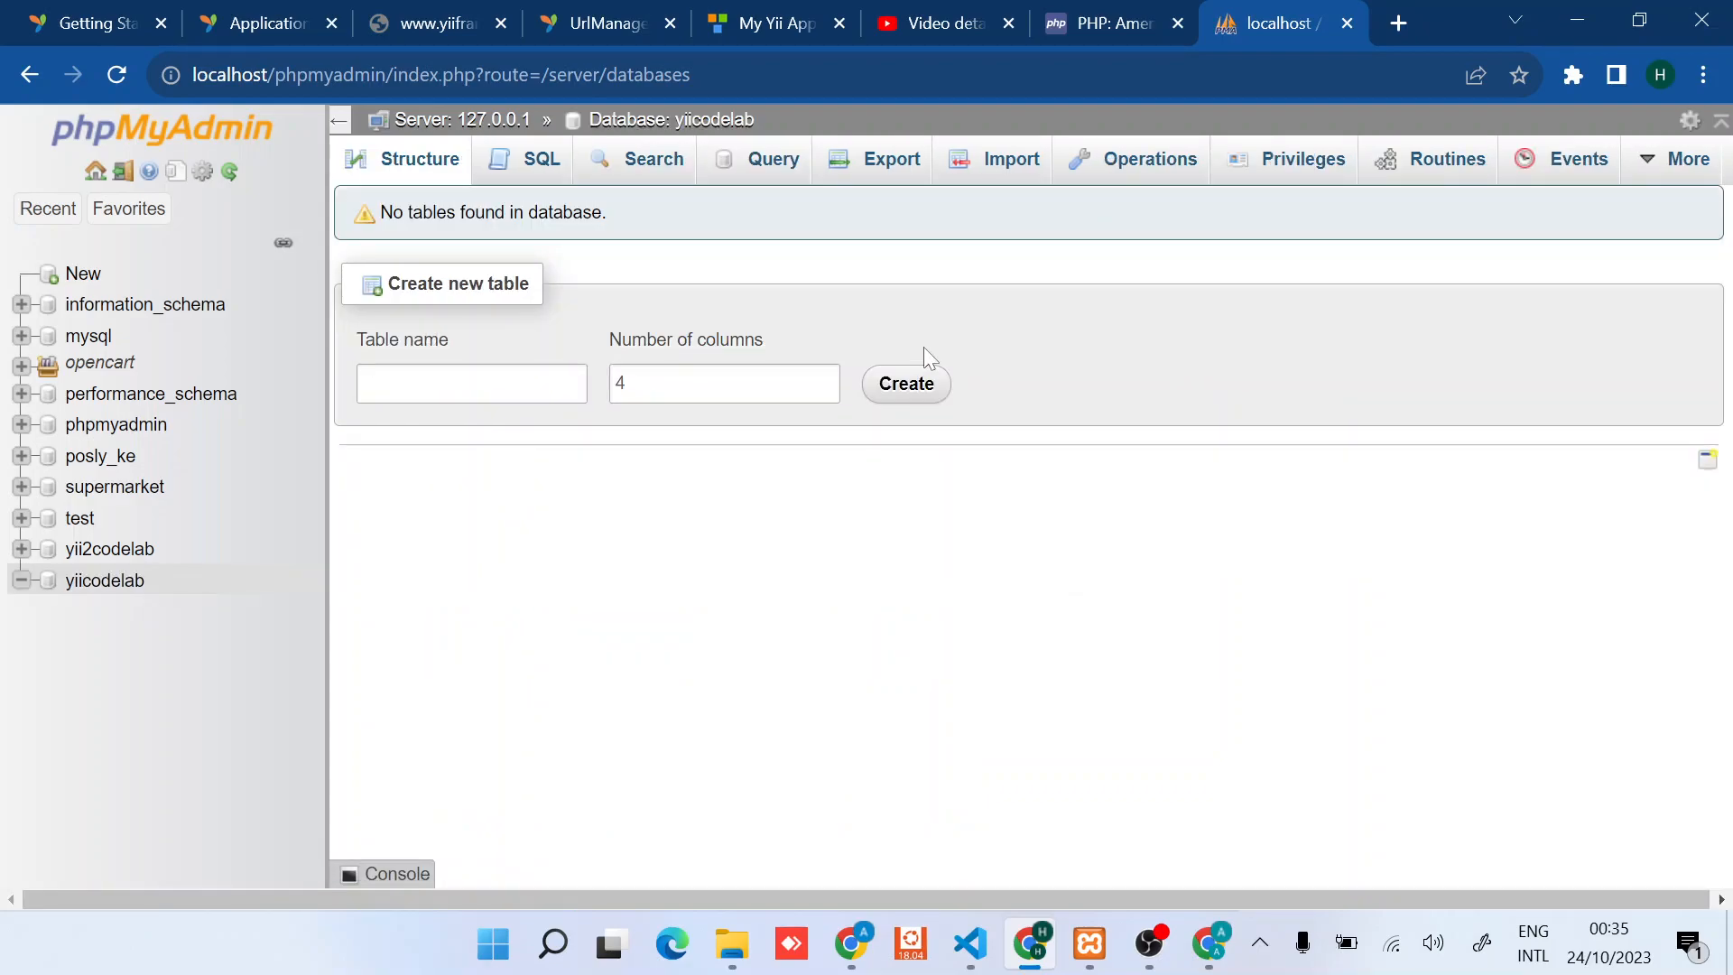
Step: Start a new table named product with 4 columns in yiicodelab
{"action": "key", "text": "shift+Tab"}
{"action": "key", "text": "shift+Tab"}
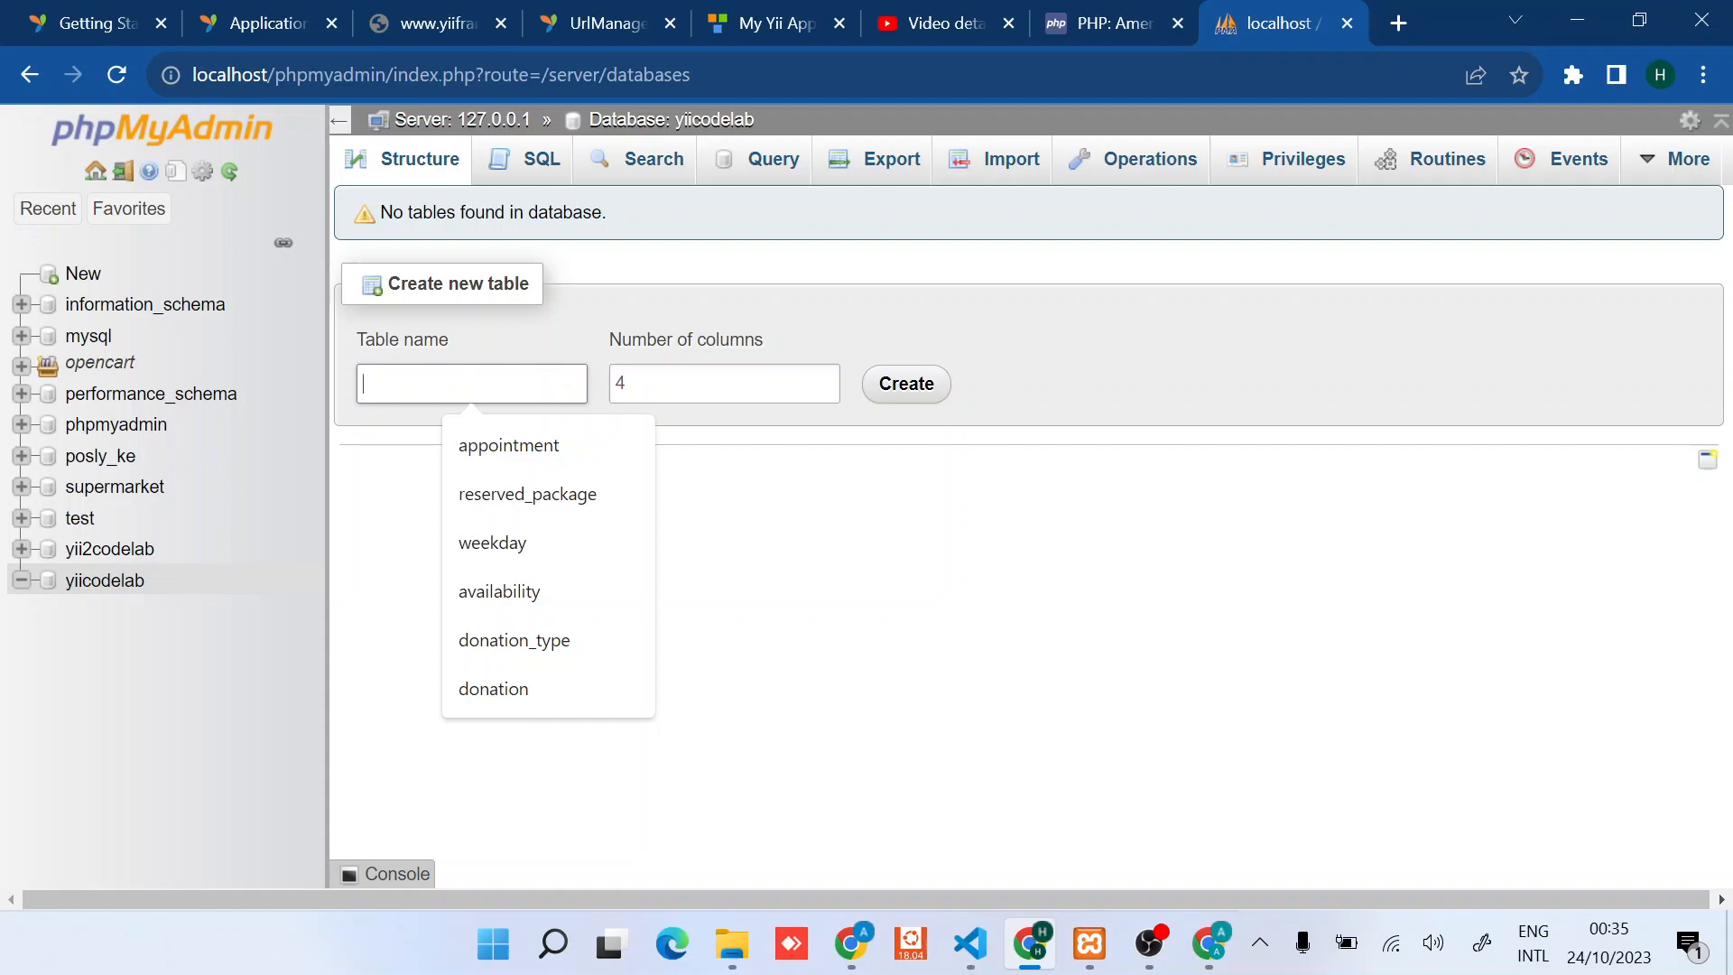
{"action": "type", "text": "product"}
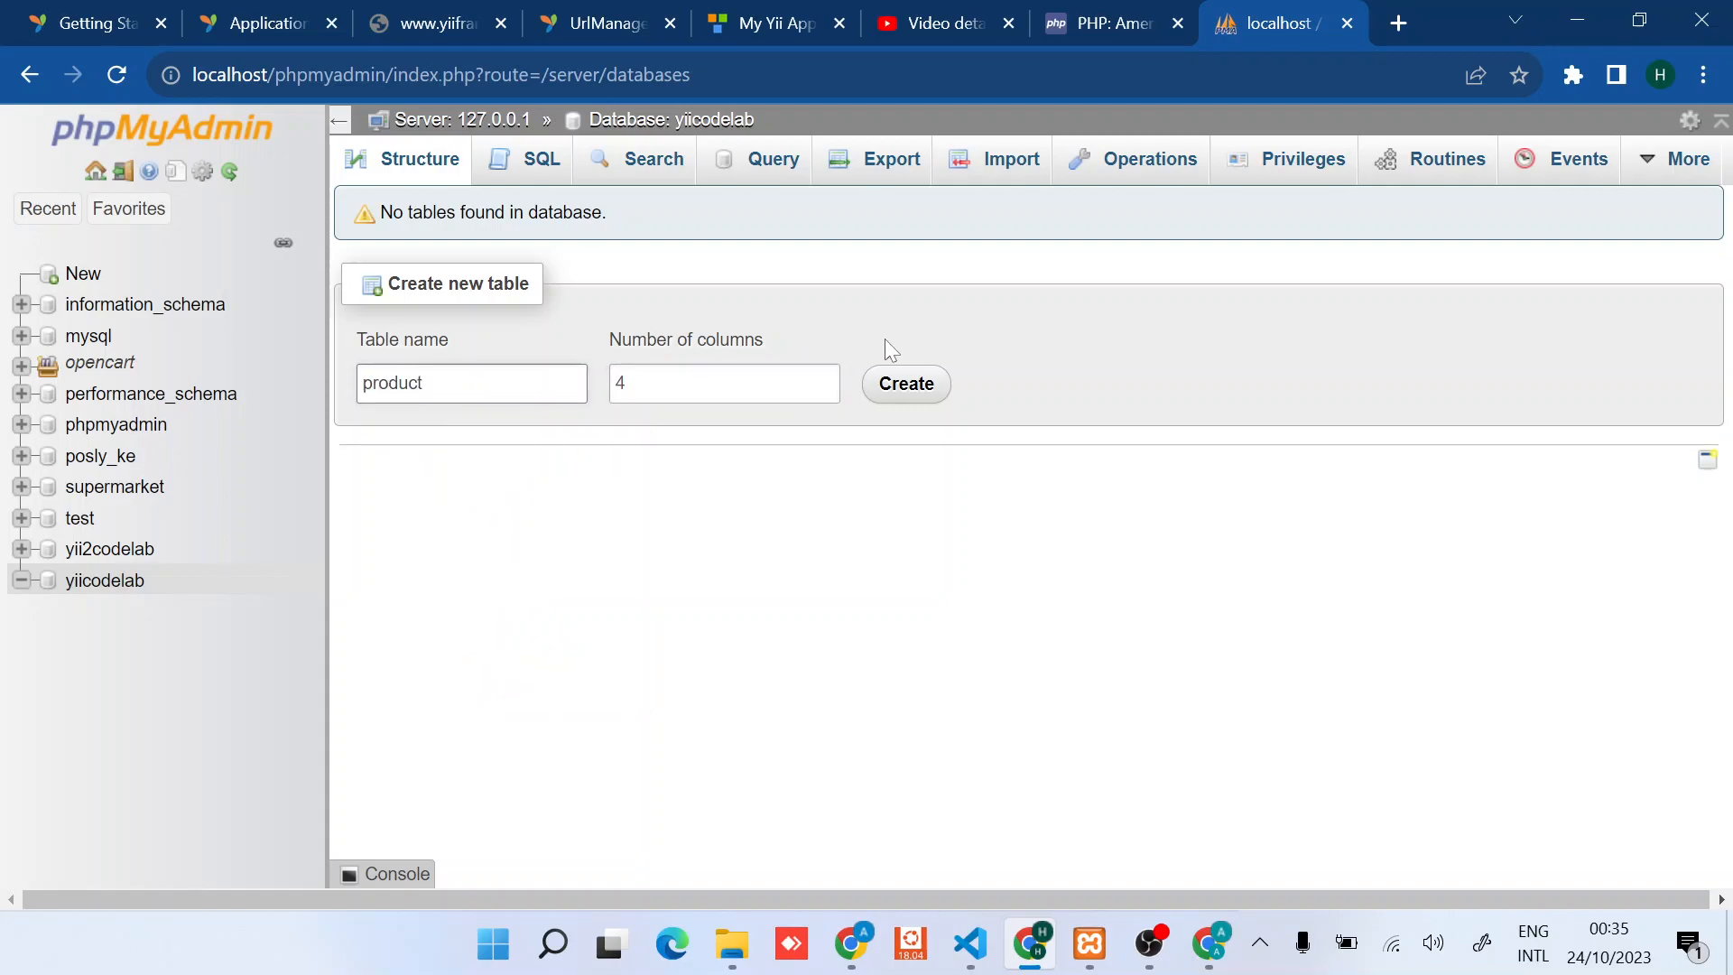
{"action": "left_click", "coordinate": [904, 383]}
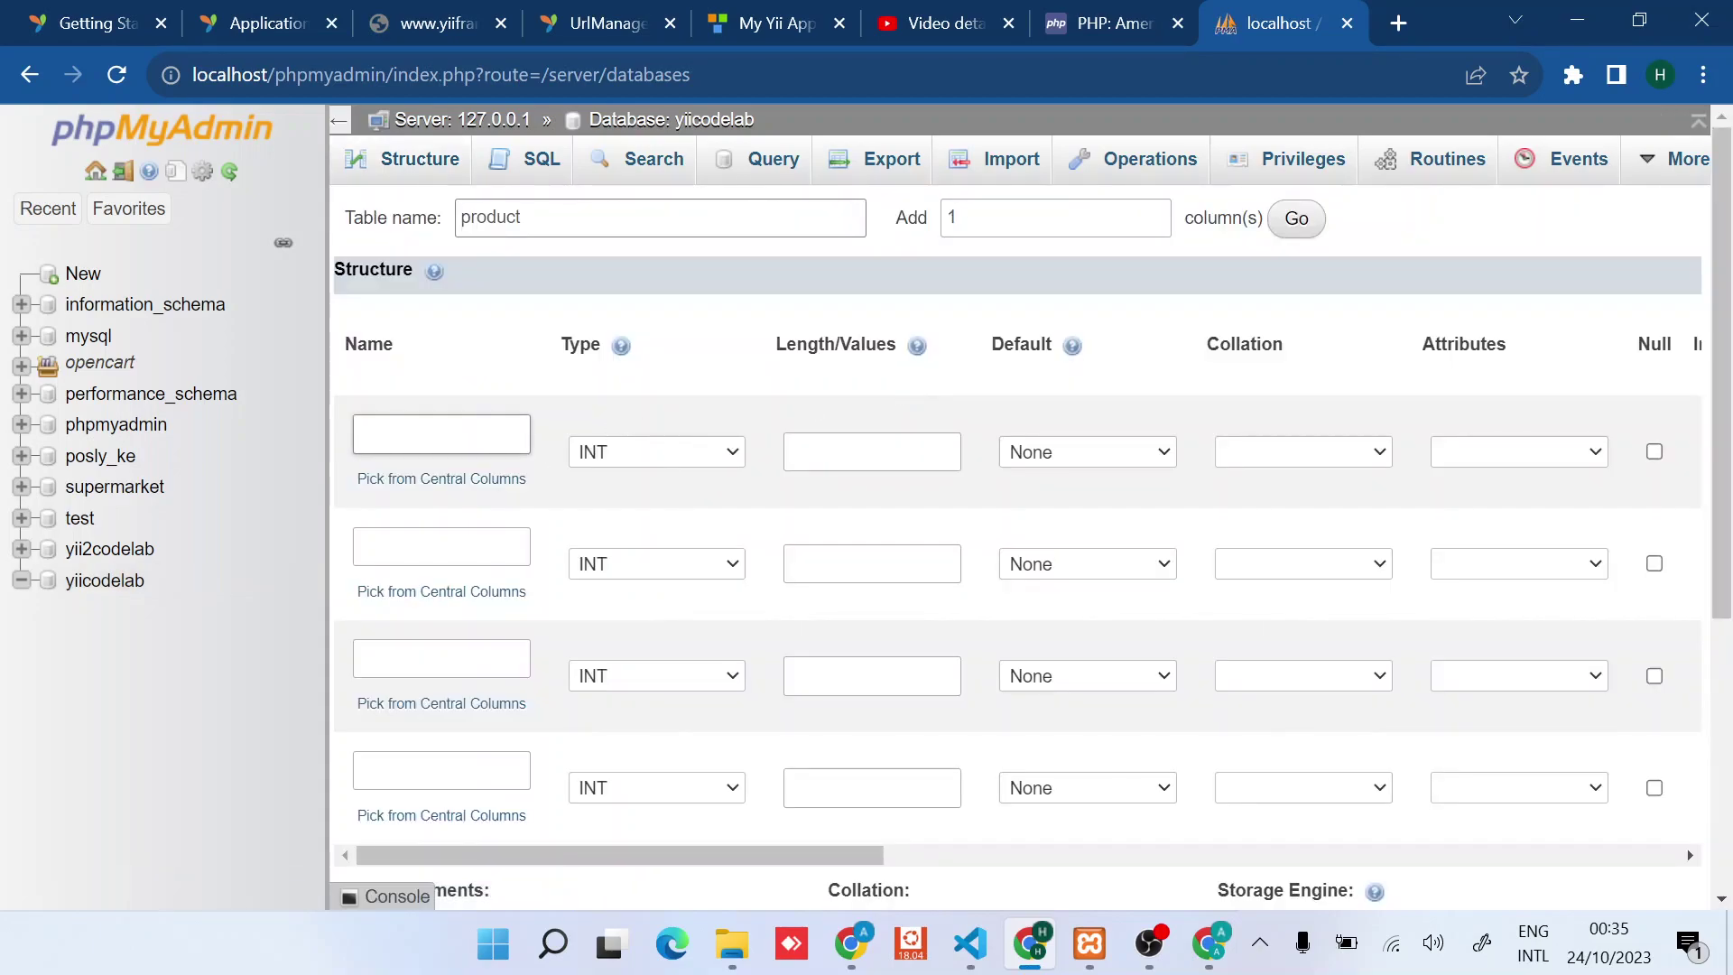
Step: Name the table's columns id, name and price
{"action": "left_click", "coordinate": [440, 433]}
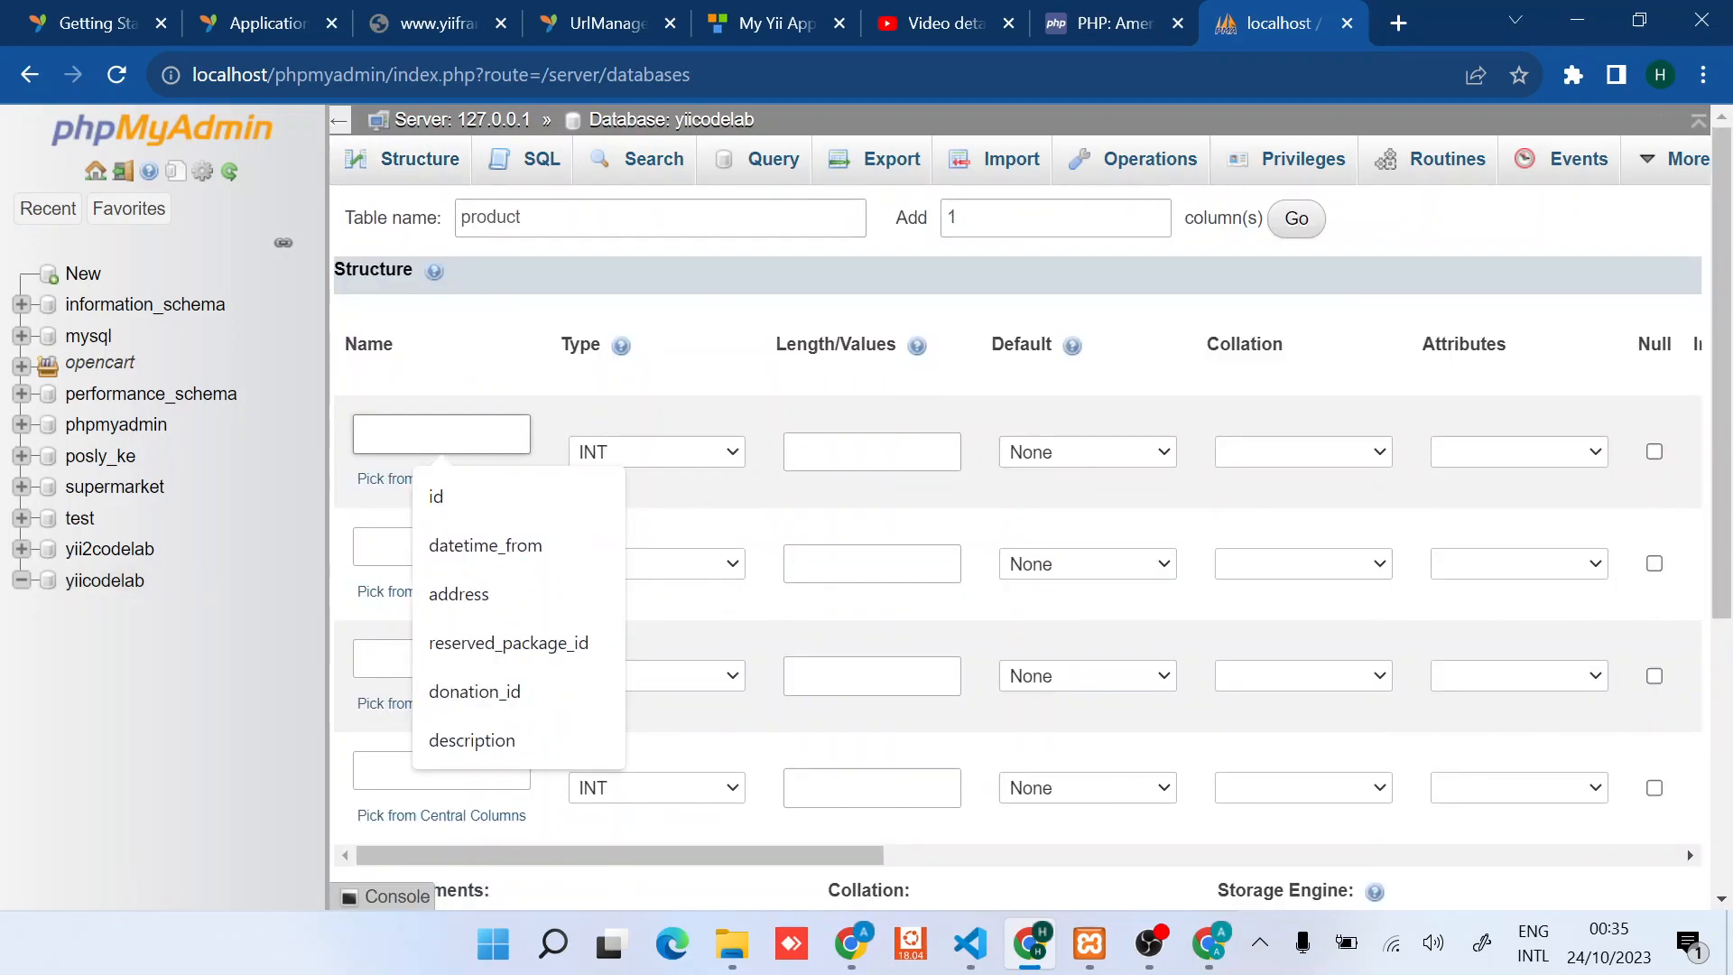
{"action": "type", "text": "id"}
{"action": "left_click", "coordinate": [441, 546]}
{"action": "type", "text": "na"}
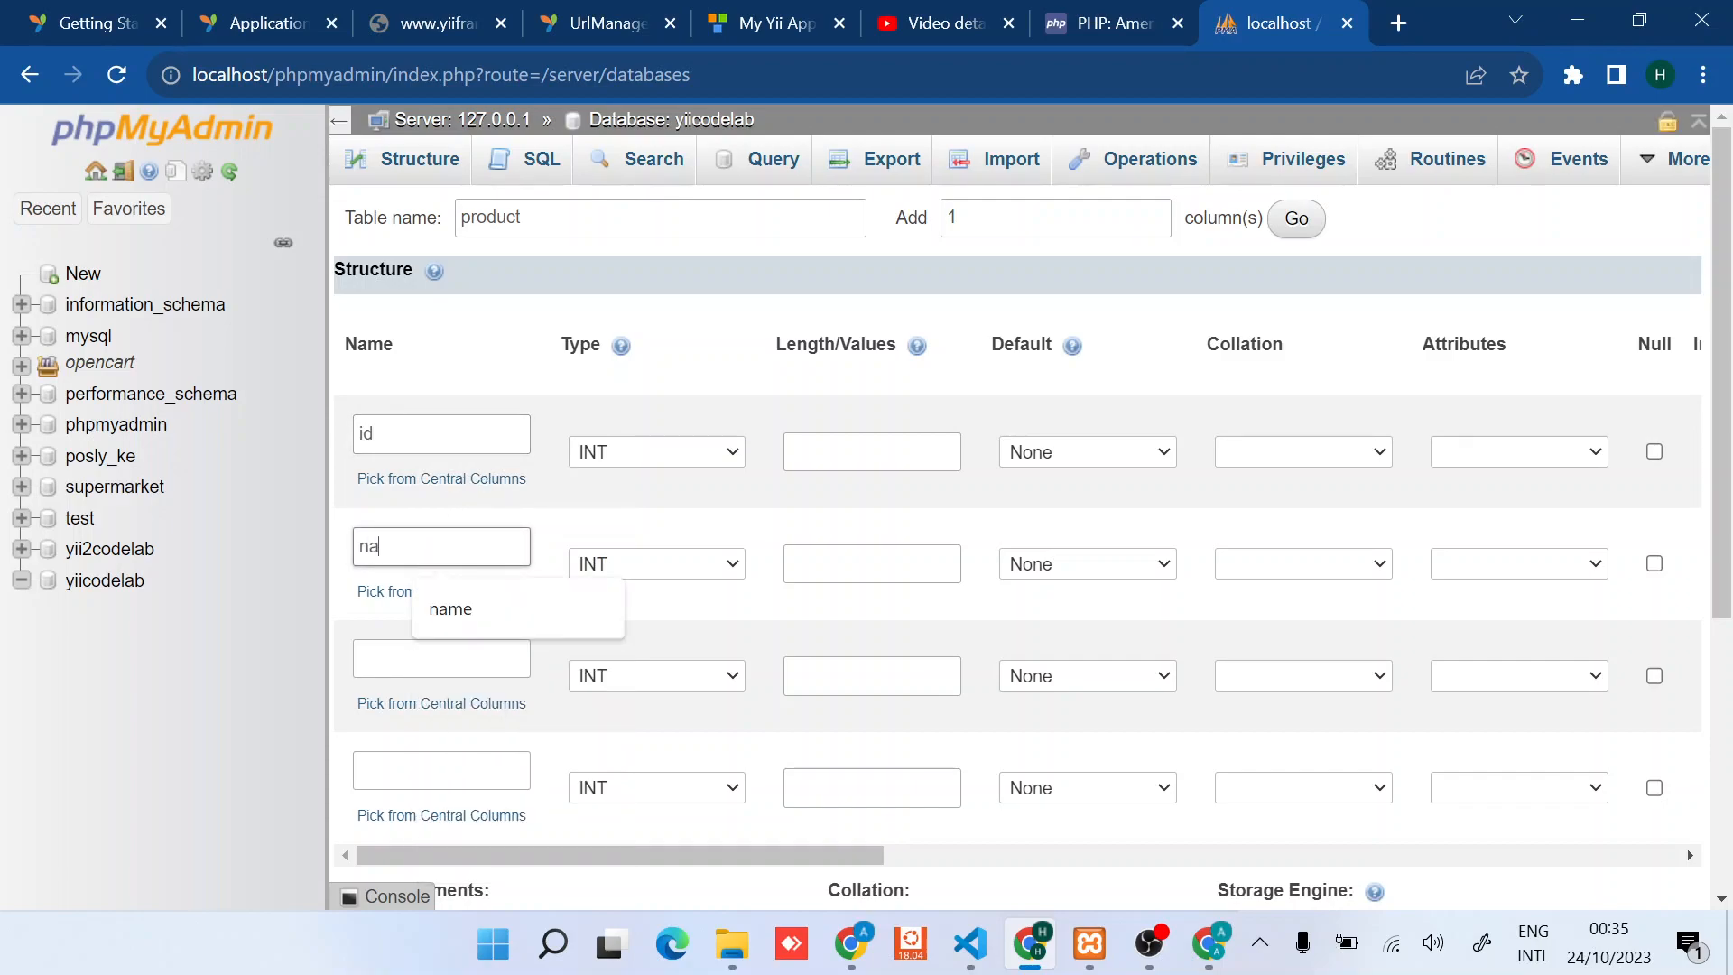
{"action": "type", "text": "me"}
{"action": "left_click", "coordinate": [440, 658]}
{"action": "scroll", "coordinate": [866, 609], "scroll_direction": "down", "scroll_amount": 1}
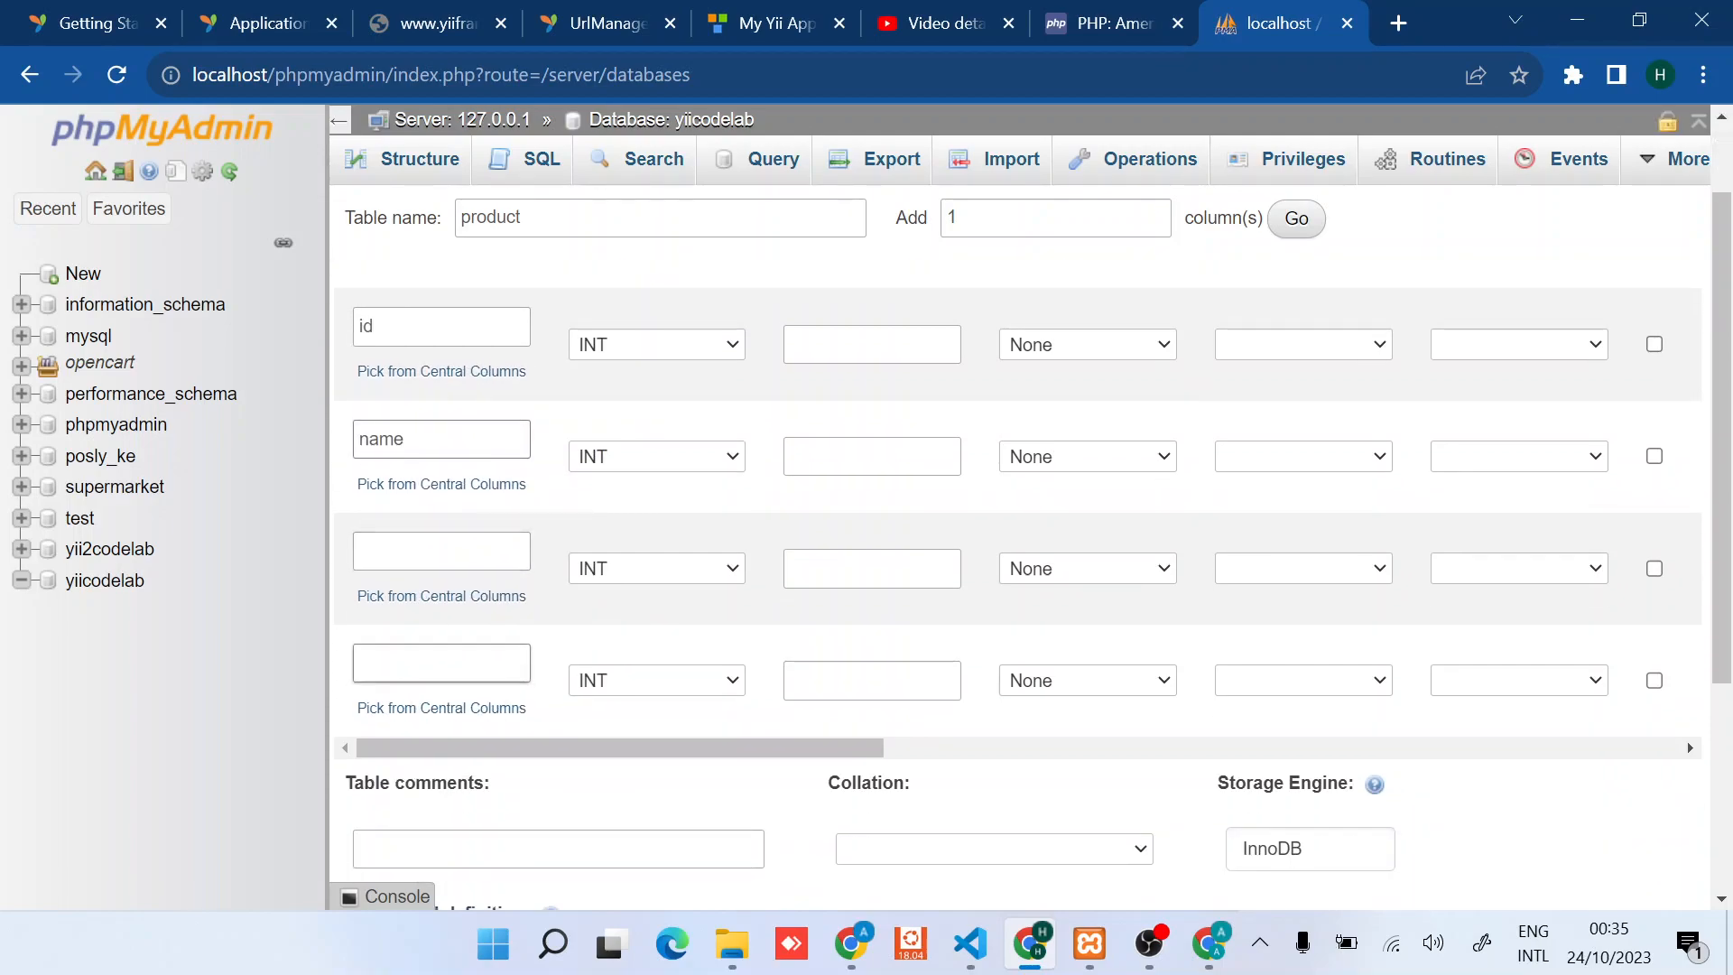
{"action": "left_click", "coordinate": [440, 549]}
{"action": "type", "text": "price"}
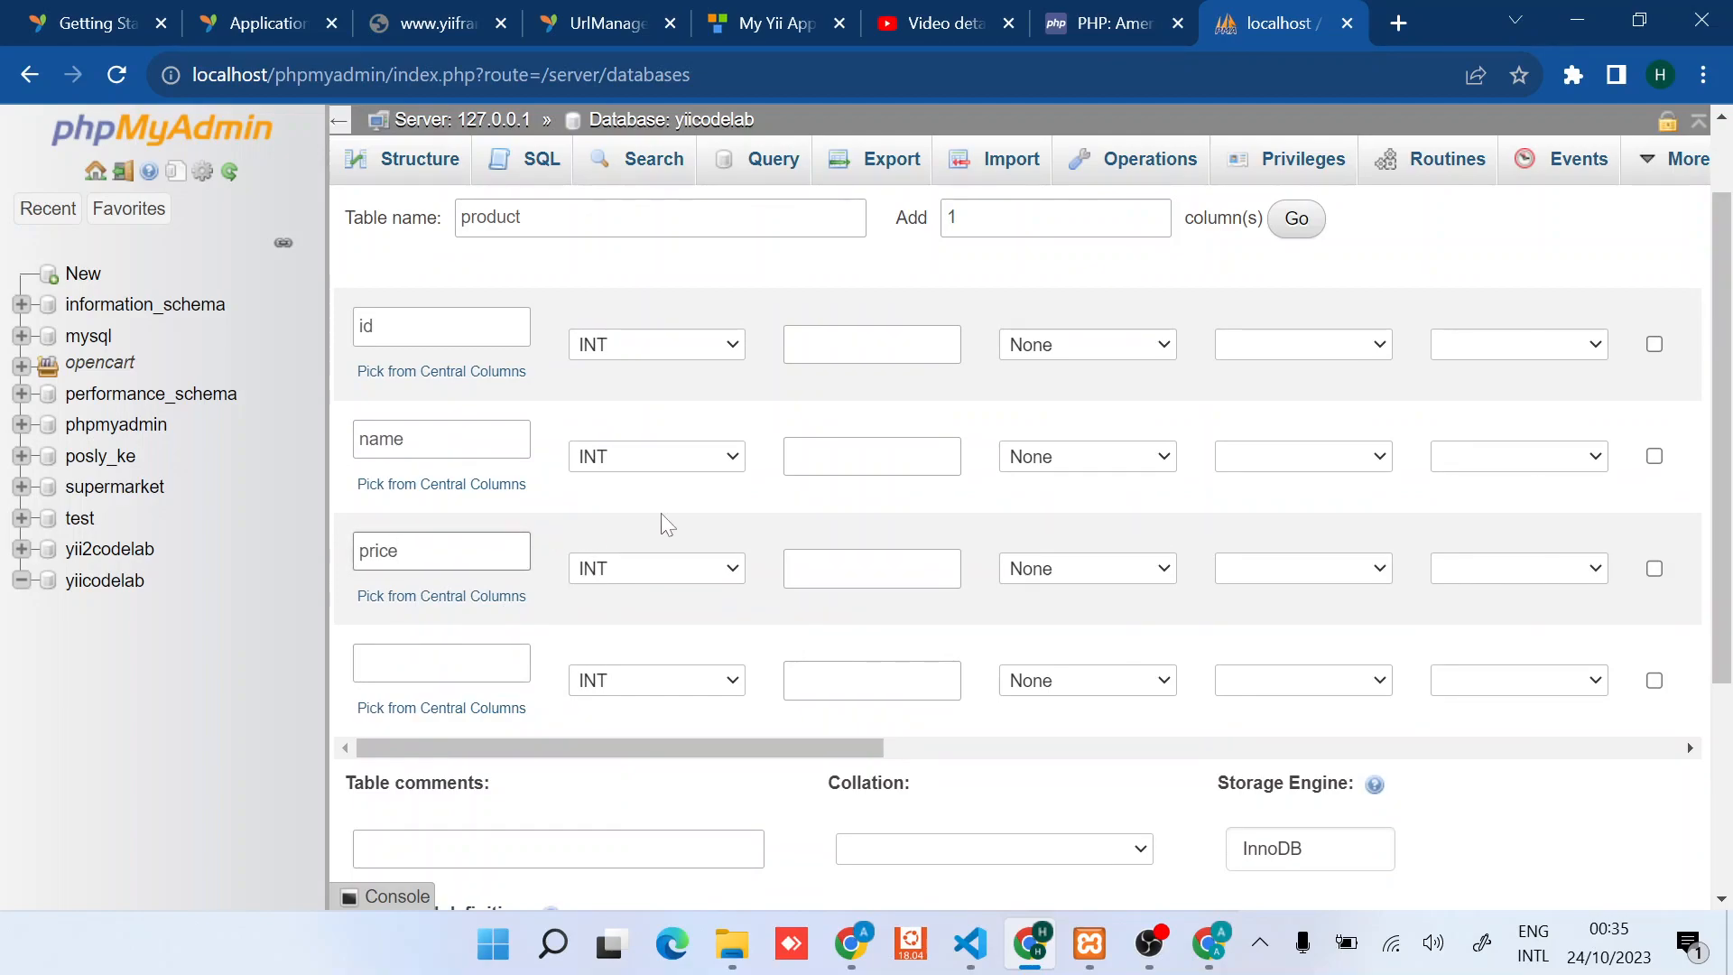
{"action": "scroll", "coordinate": [663, 523], "scroll_direction": "up", "scroll_amount": 1}
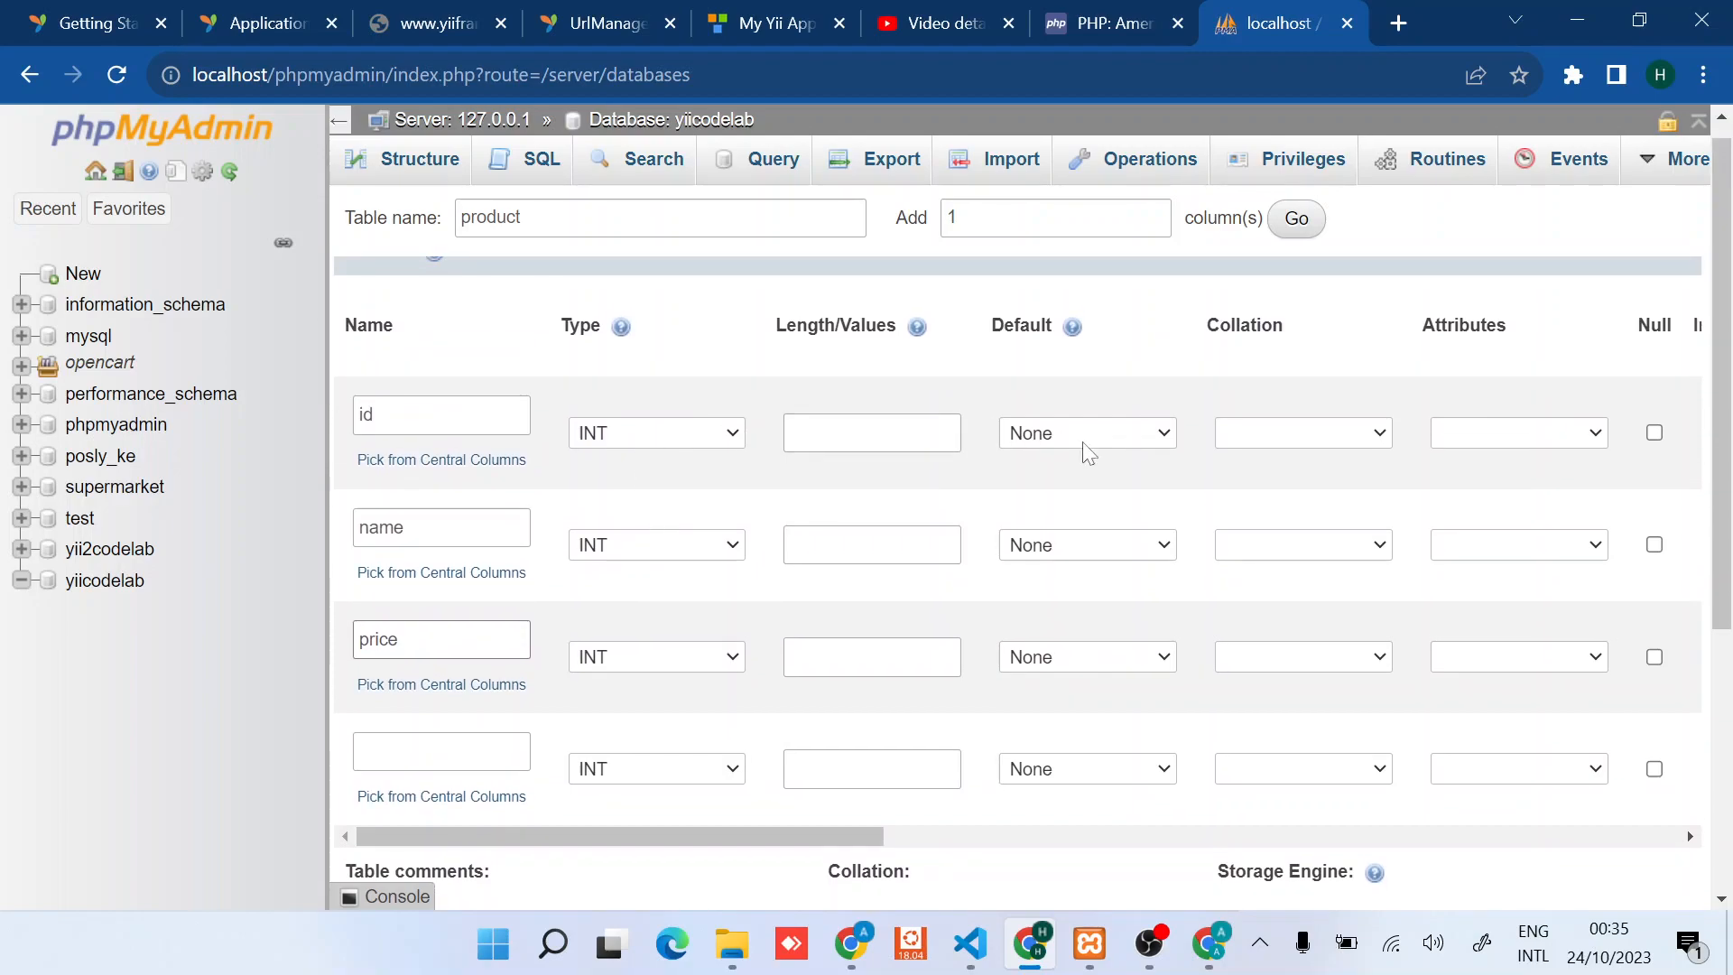
{"action": "scroll", "coordinate": [1082, 450], "scroll_direction": "right", "scroll_amount": 3}
{"action": "scroll", "coordinate": [1083, 450], "scroll_direction": "right", "scroll_amount": 1}
Step: Make id an auto-incrementing column with PRIMARY as its index
{"action": "left_click", "coordinate": [1285, 430]}
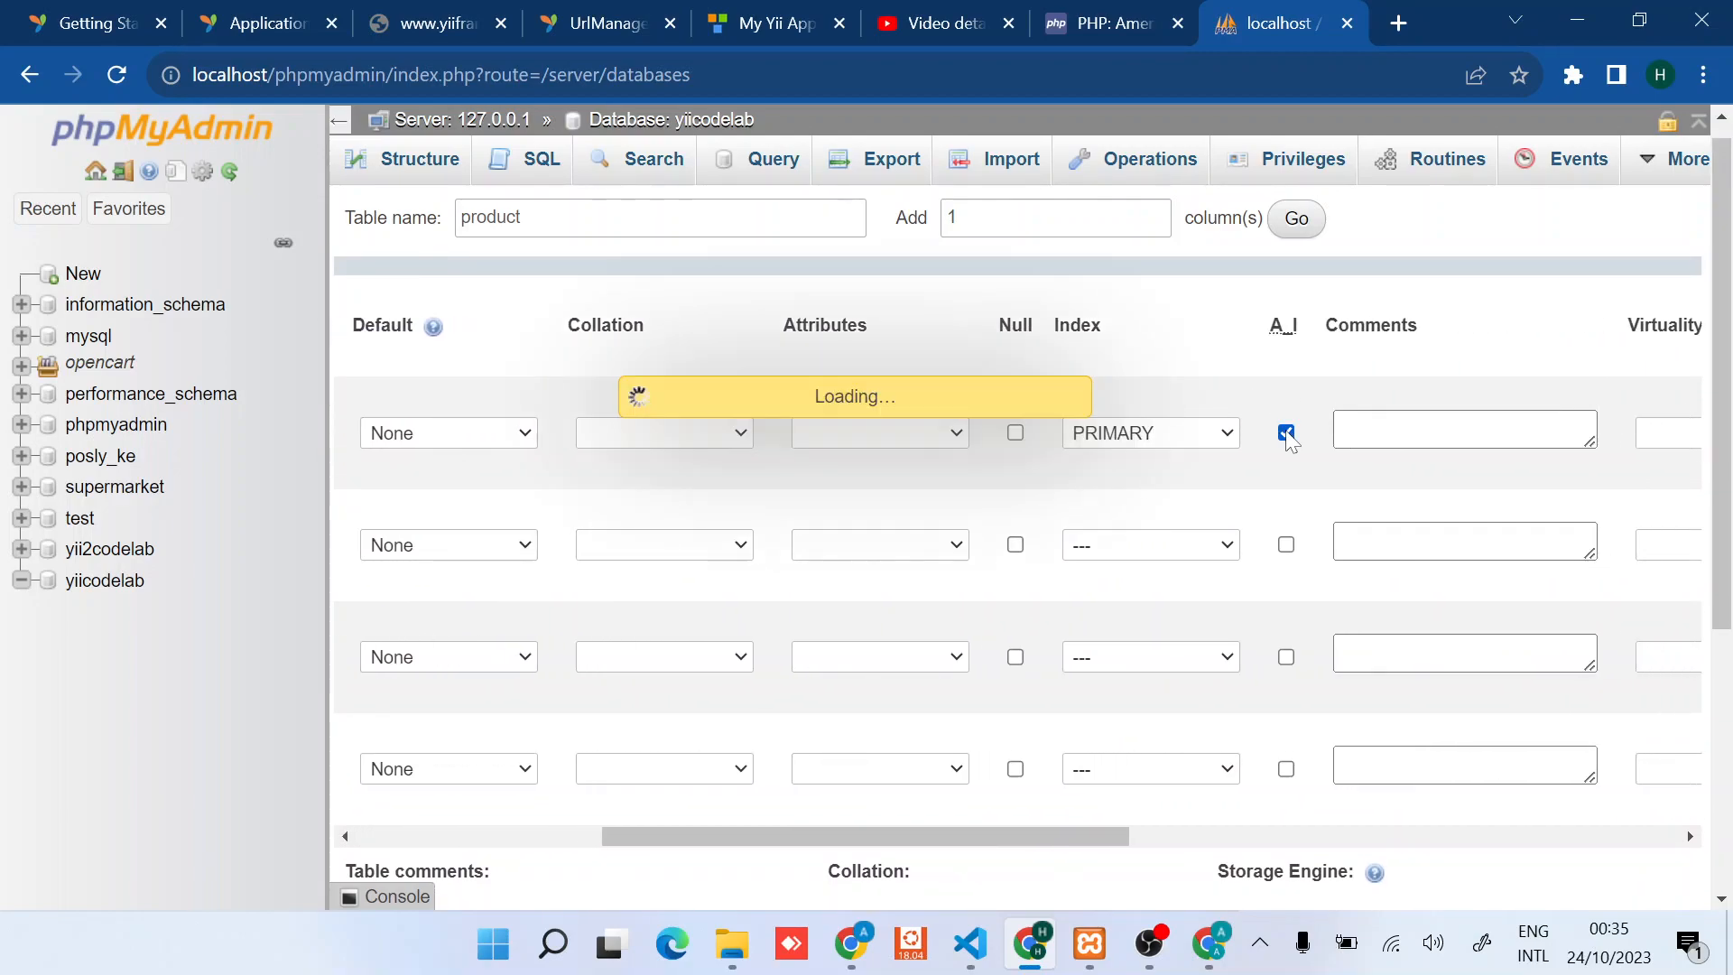
{"action": "scroll", "coordinate": [1096, 495], "scroll_direction": "left", "scroll_amount": 4}
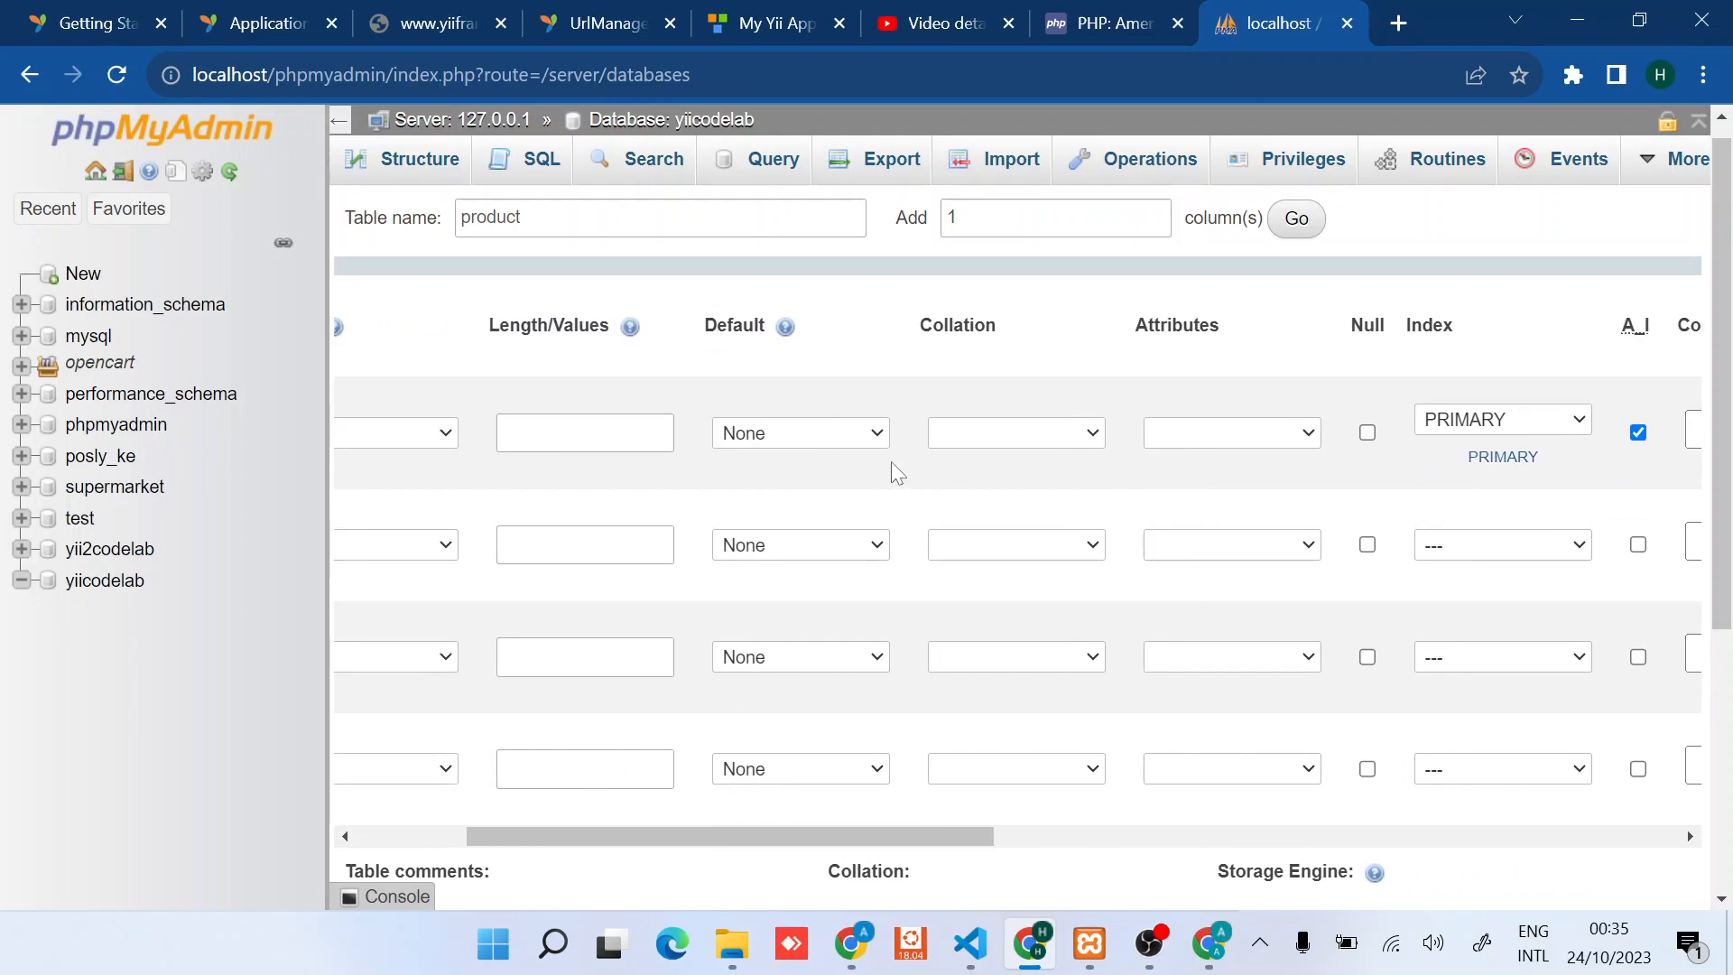
{"action": "scroll", "coordinate": [890, 462], "scroll_direction": "left", "scroll_amount": 3}
{"action": "scroll", "coordinate": [890, 463], "scroll_direction": "left", "scroll_amount": 2}
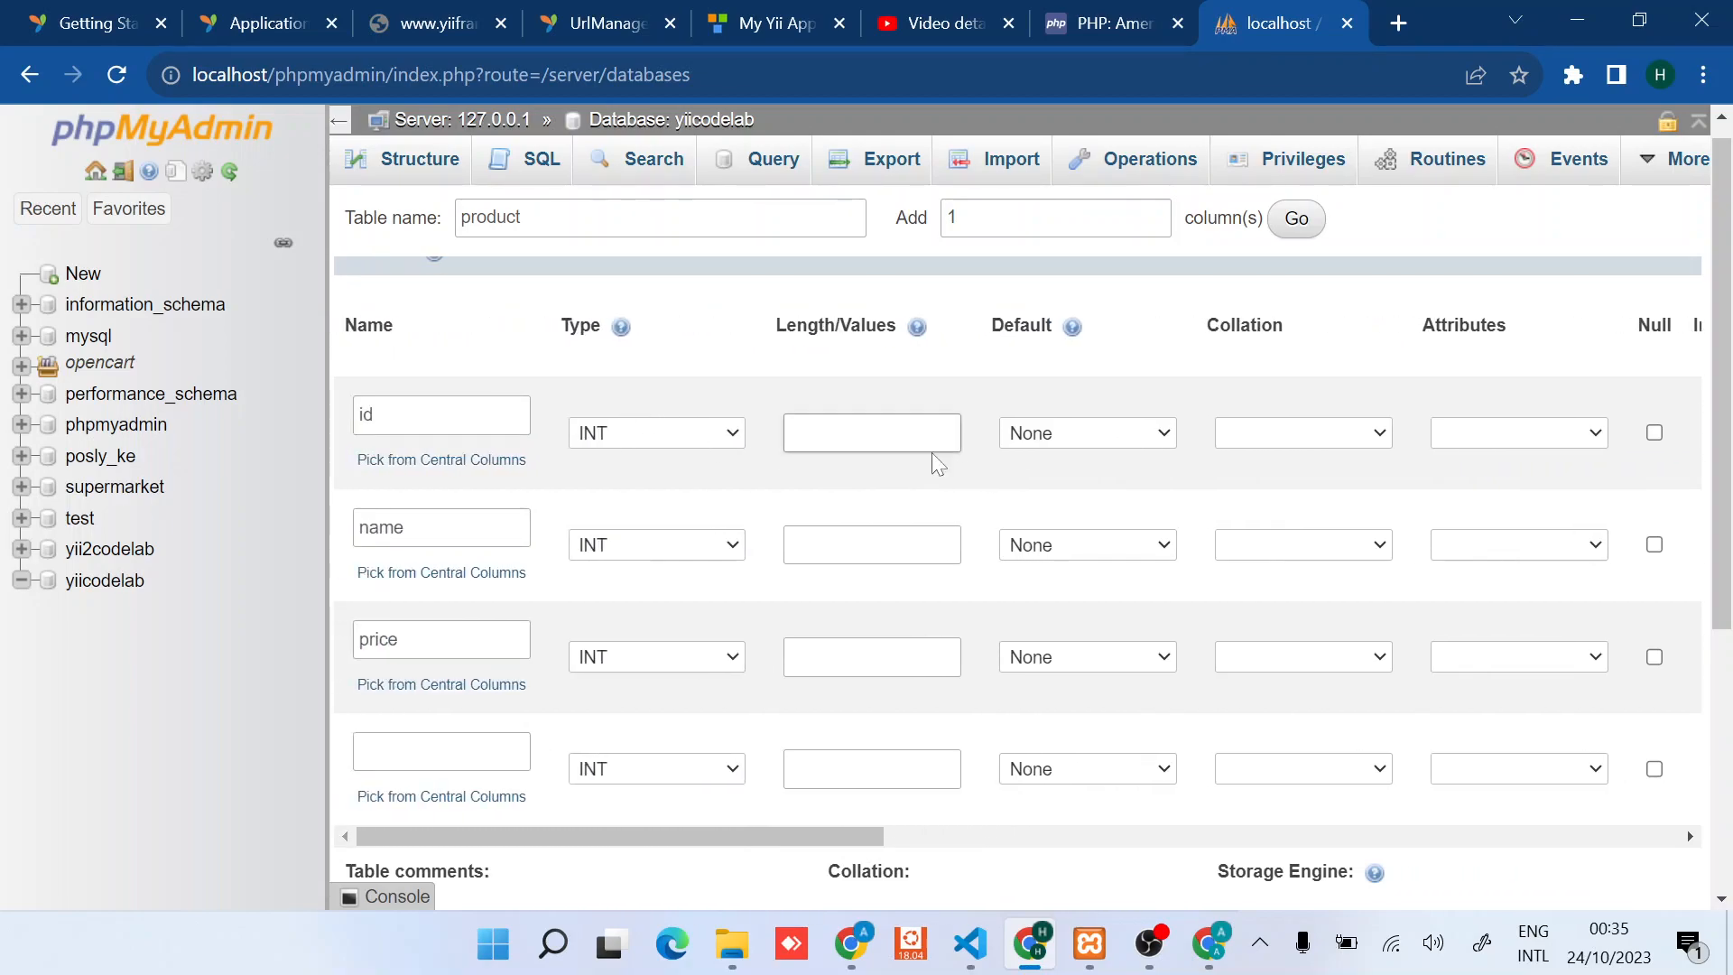
{"action": "scroll", "coordinate": [932, 453], "scroll_direction": "right", "scroll_amount": 4}
{"action": "scroll", "coordinate": [932, 452], "scroll_direction": "right", "scroll_amount": 3}
{"action": "scroll", "coordinate": [931, 453], "scroll_direction": "right", "scroll_amount": 1}
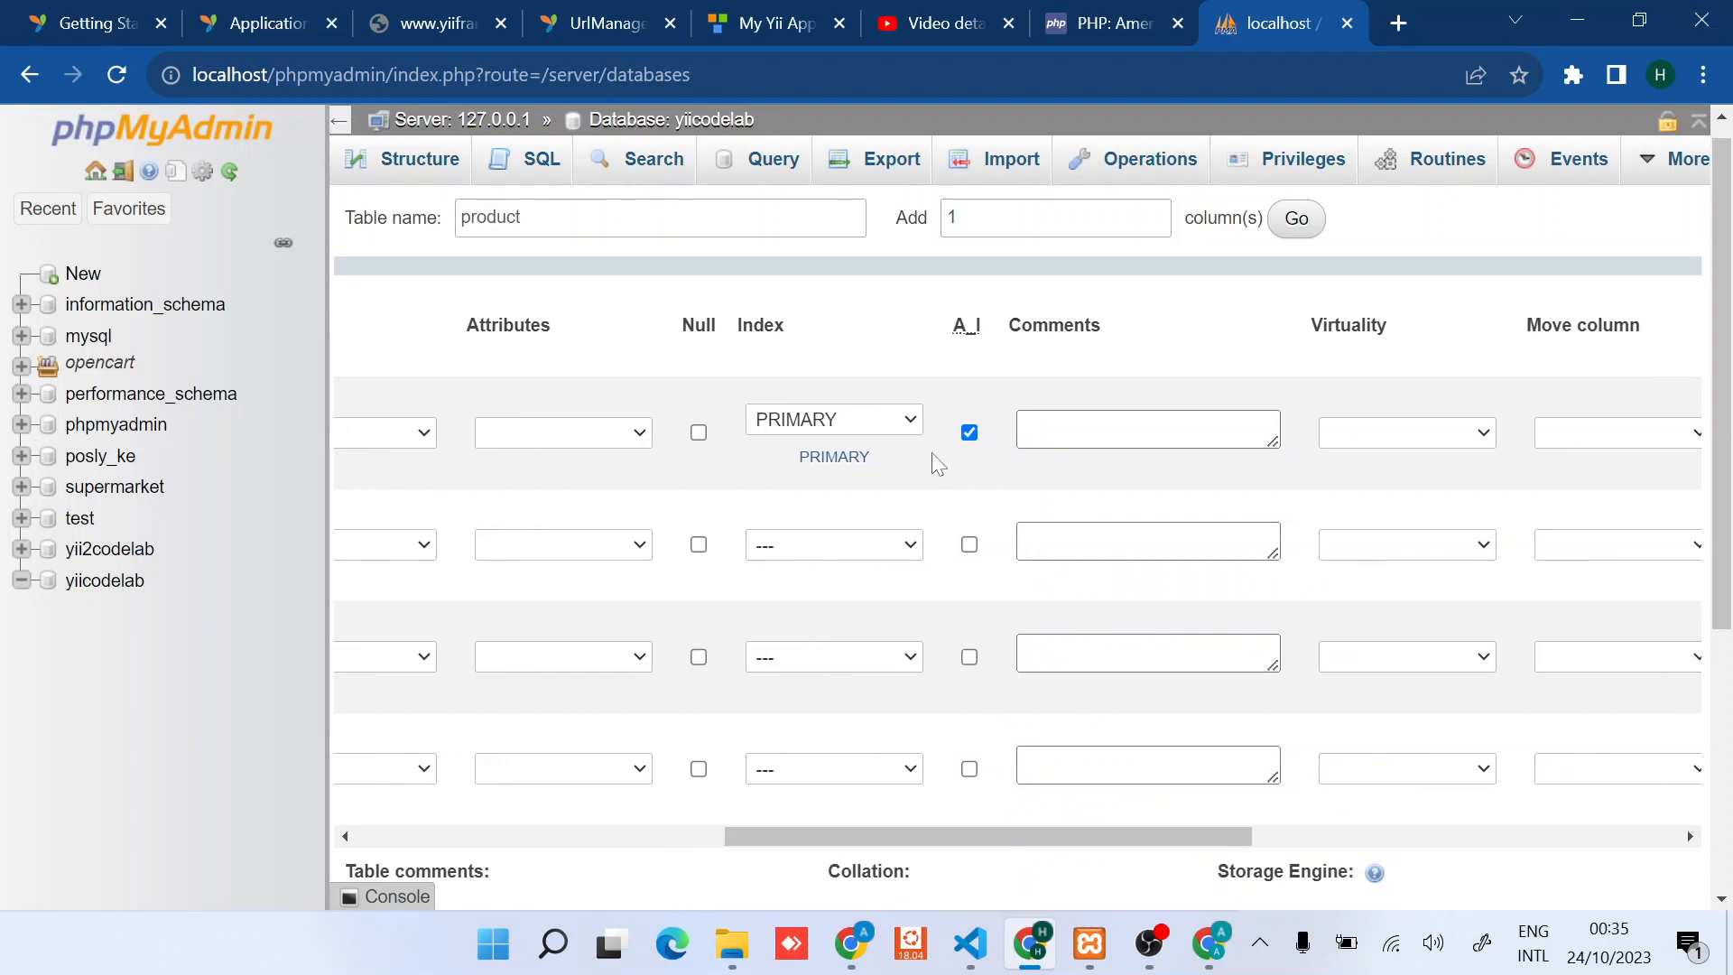
{"action": "left_click", "coordinate": [875, 434]}
{"action": "left_click", "coordinate": [729, 480]}
{"action": "scroll", "coordinate": [729, 479], "scroll_direction": "left", "scroll_amount": 6}
{"action": "left_click", "coordinate": [656, 544]}
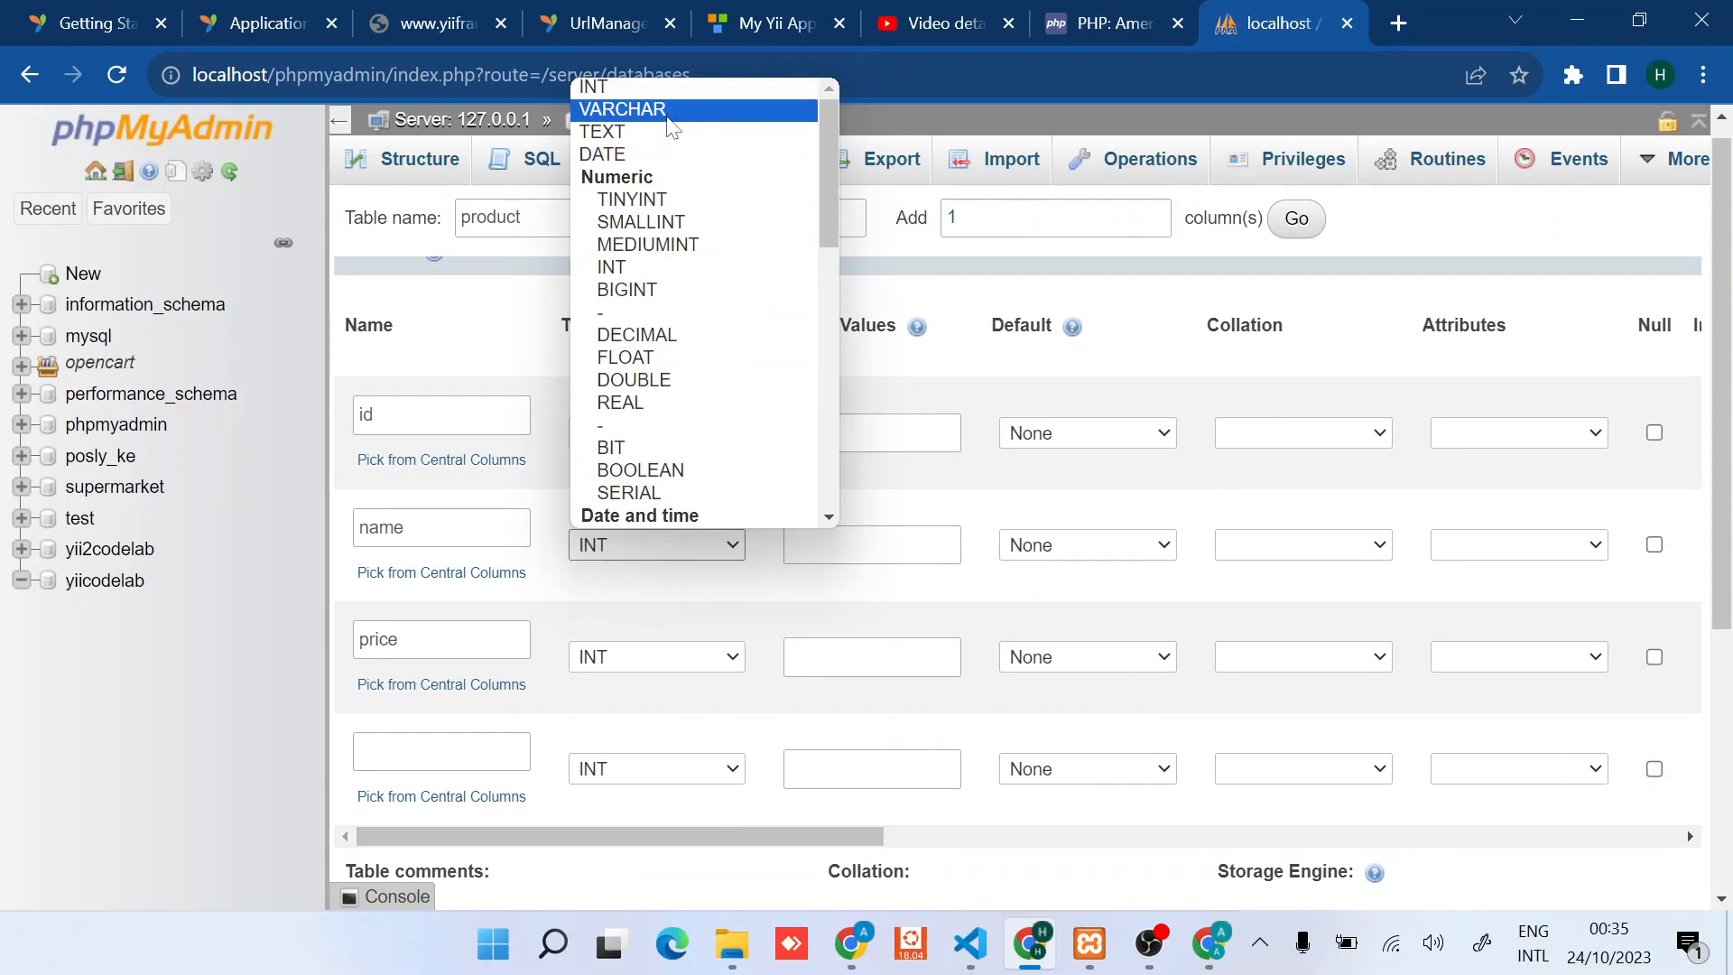
Step: Set name to VARCHAR(255) and price to DECIMAL(10,2)
{"action": "left_click", "coordinate": [623, 108]}
{"action": "left_click", "coordinate": [870, 544]}
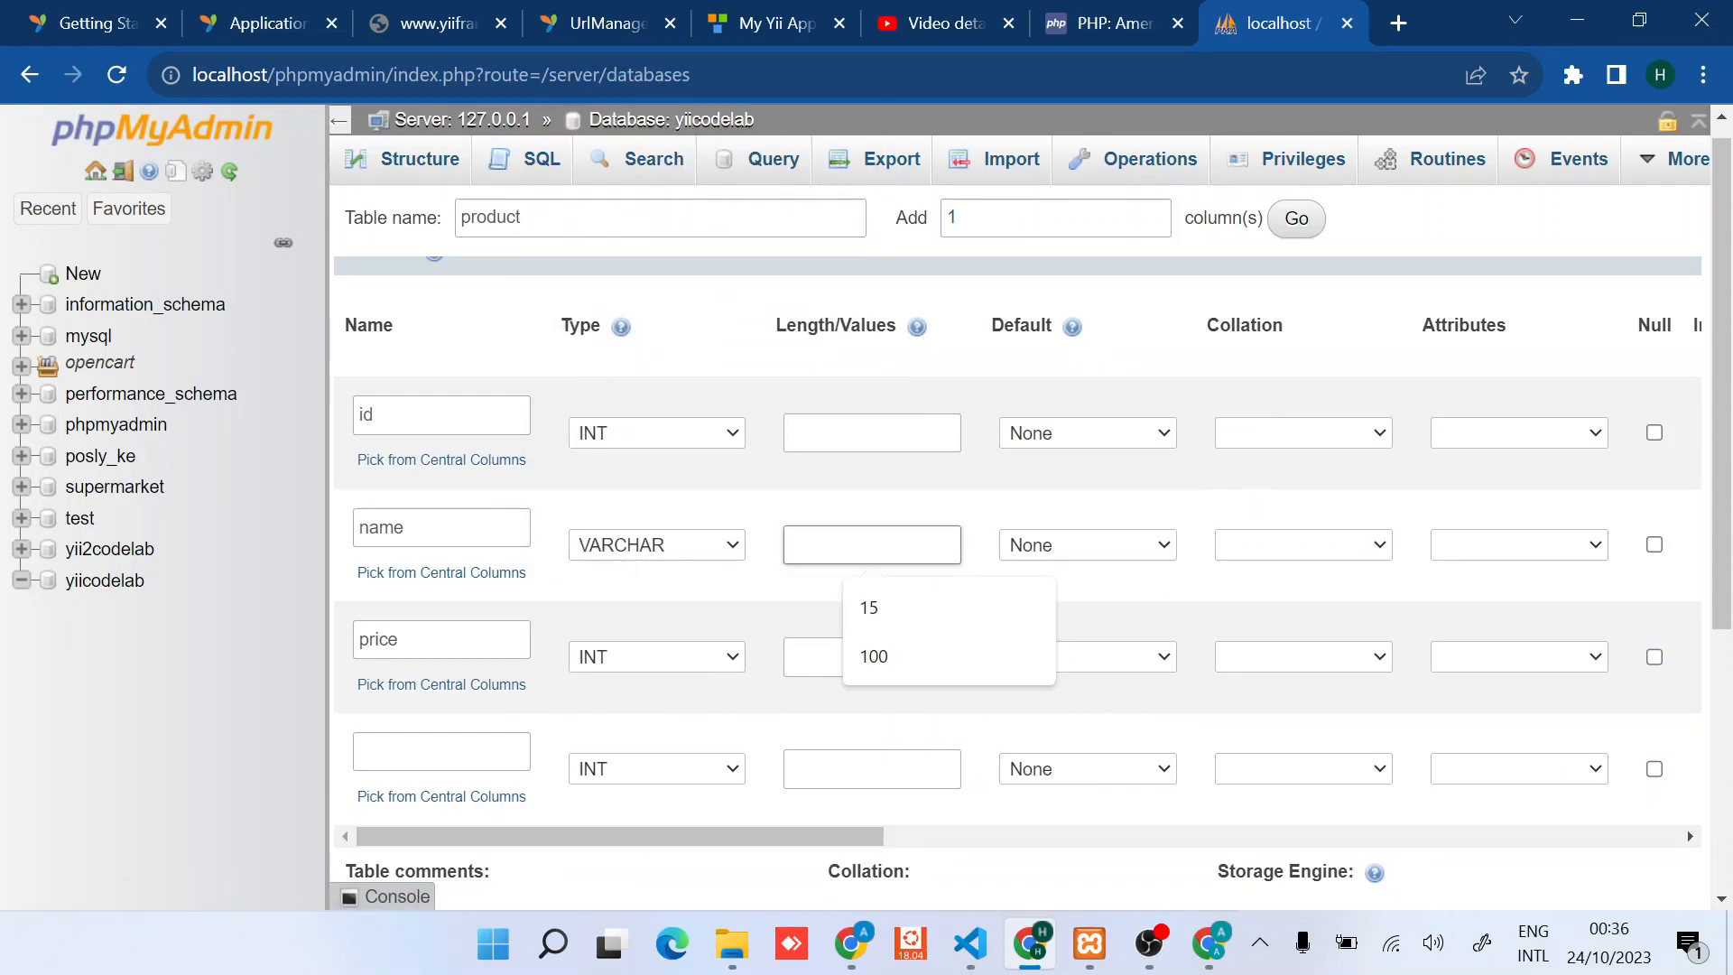
{"action": "type", "text": "255"}
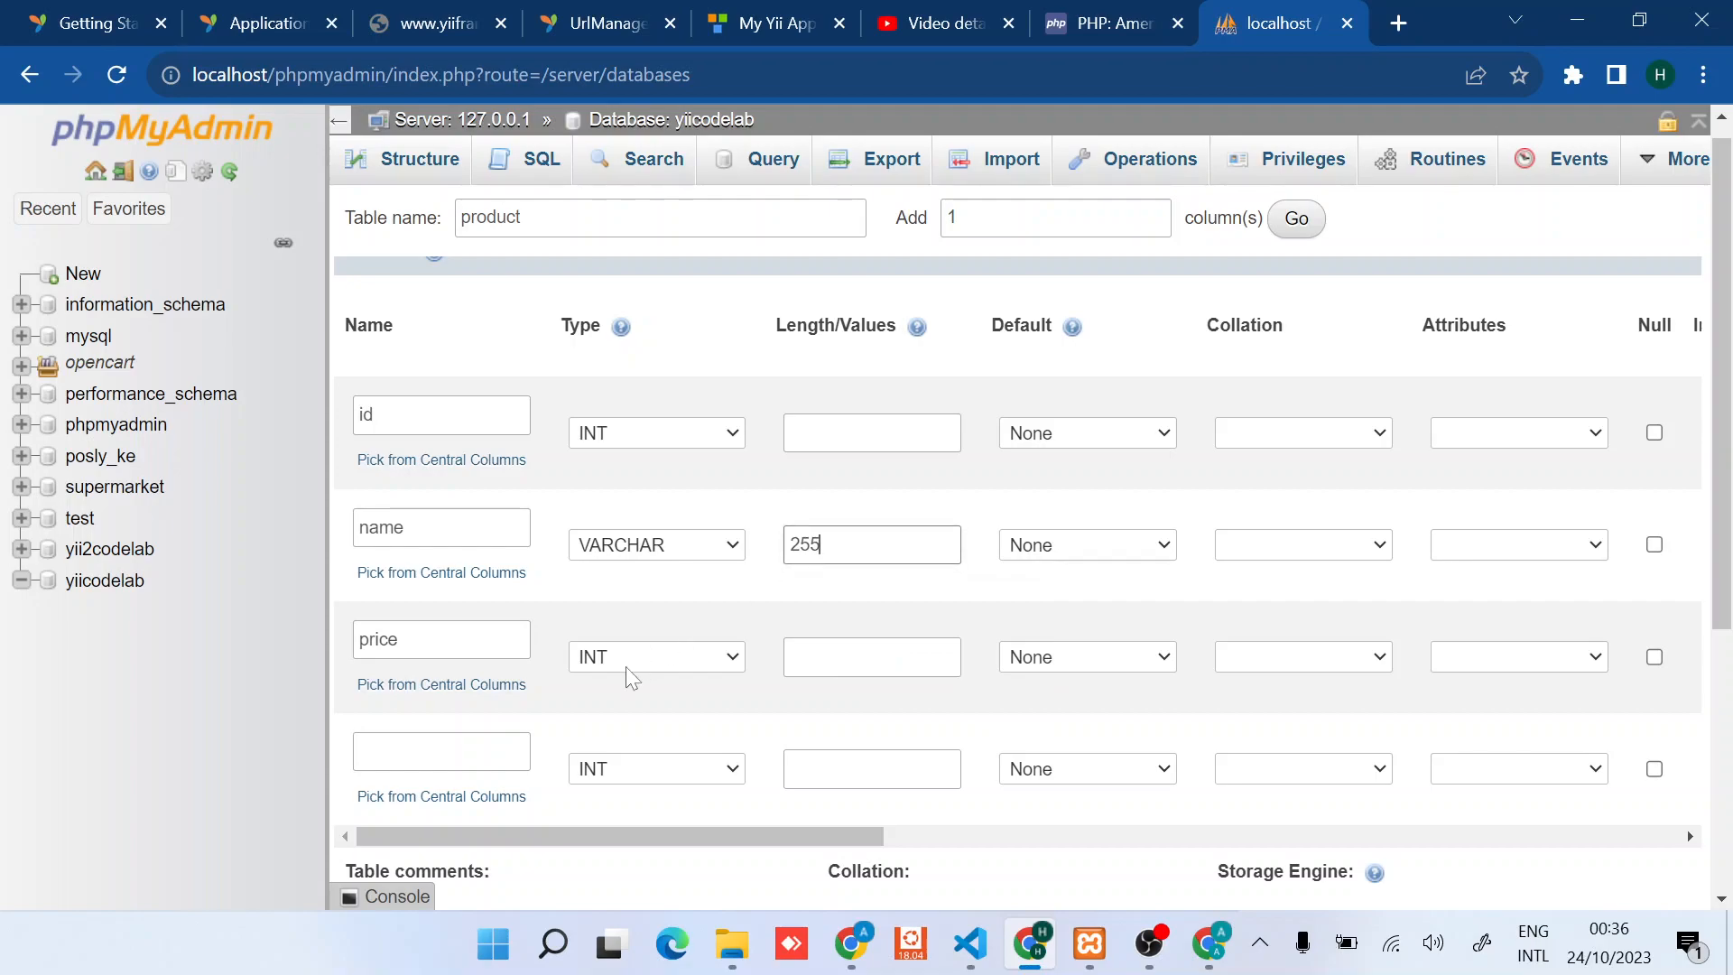
{"action": "left_click", "coordinate": [626, 659]}
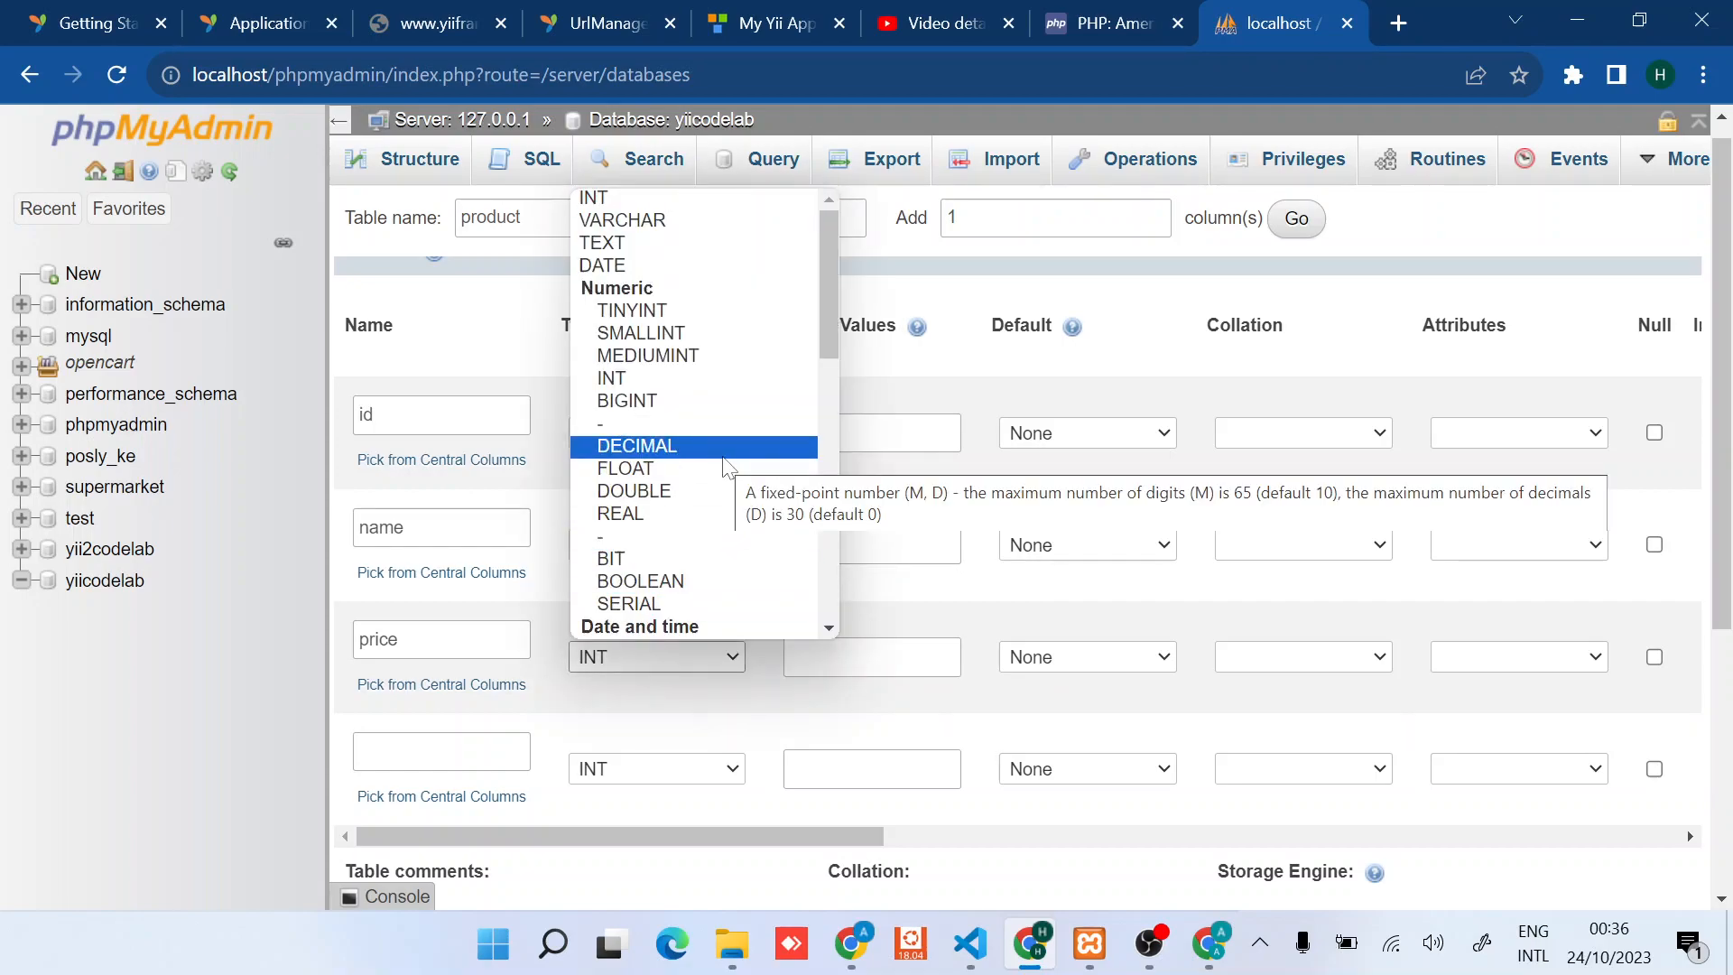
{"action": "left_click", "coordinate": [677, 450]}
{"action": "left_click", "coordinate": [870, 657]}
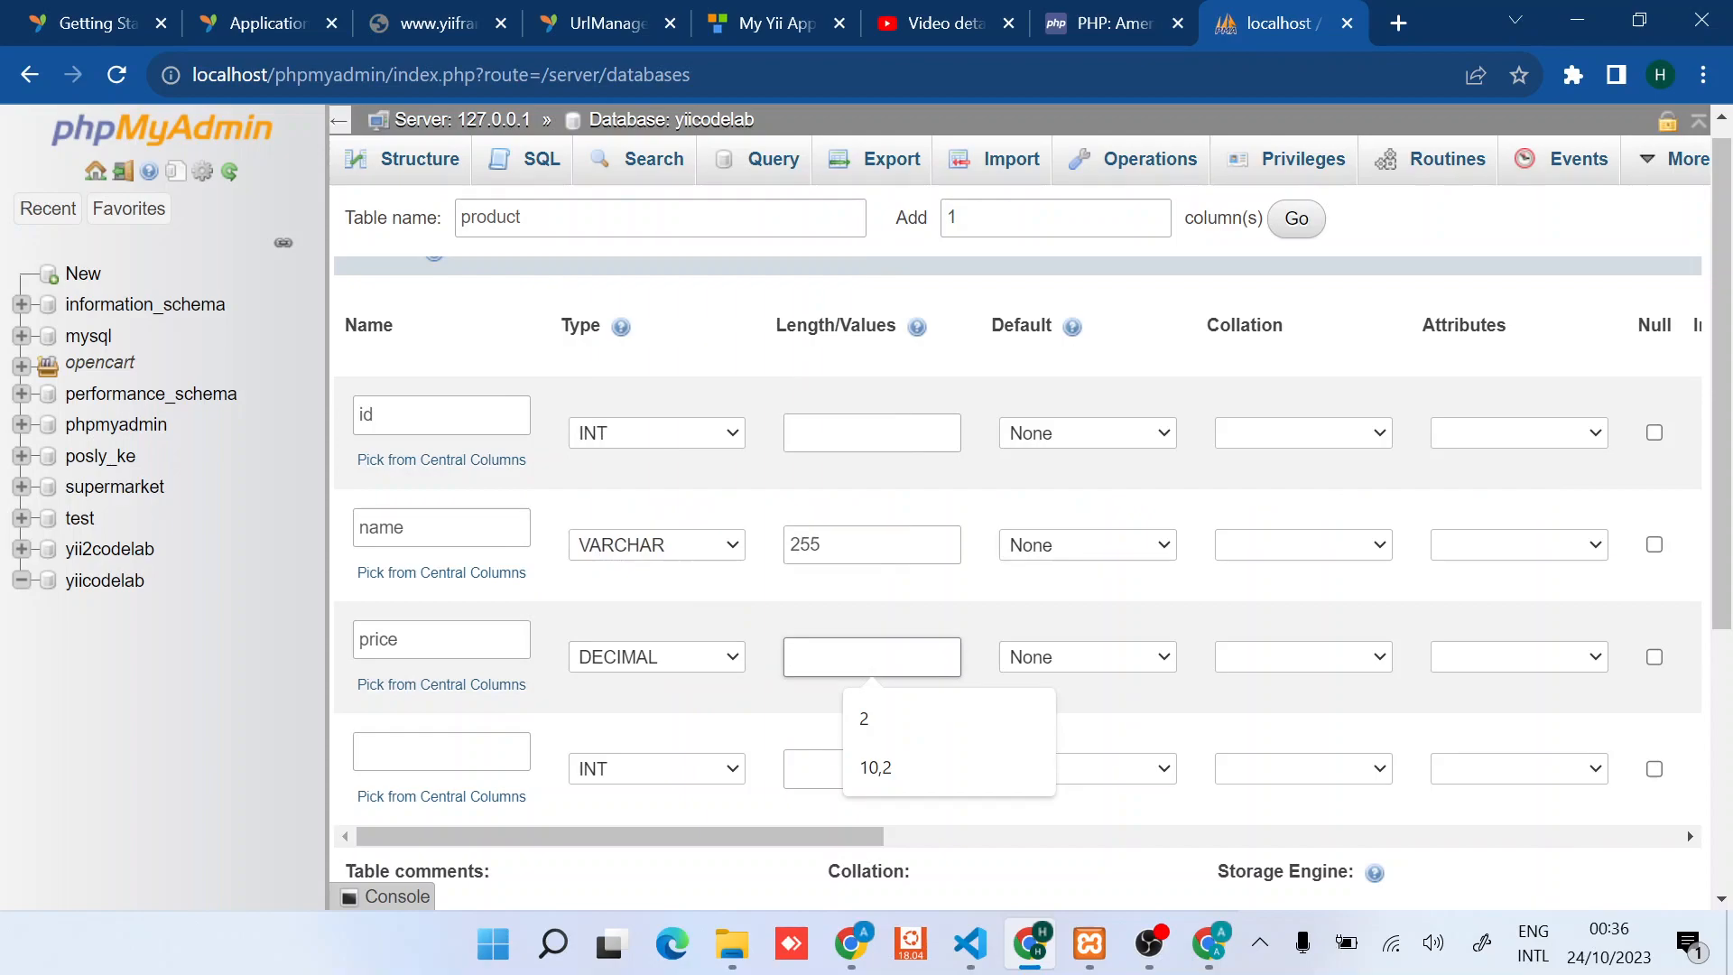
{"action": "type", "text": "10,"}
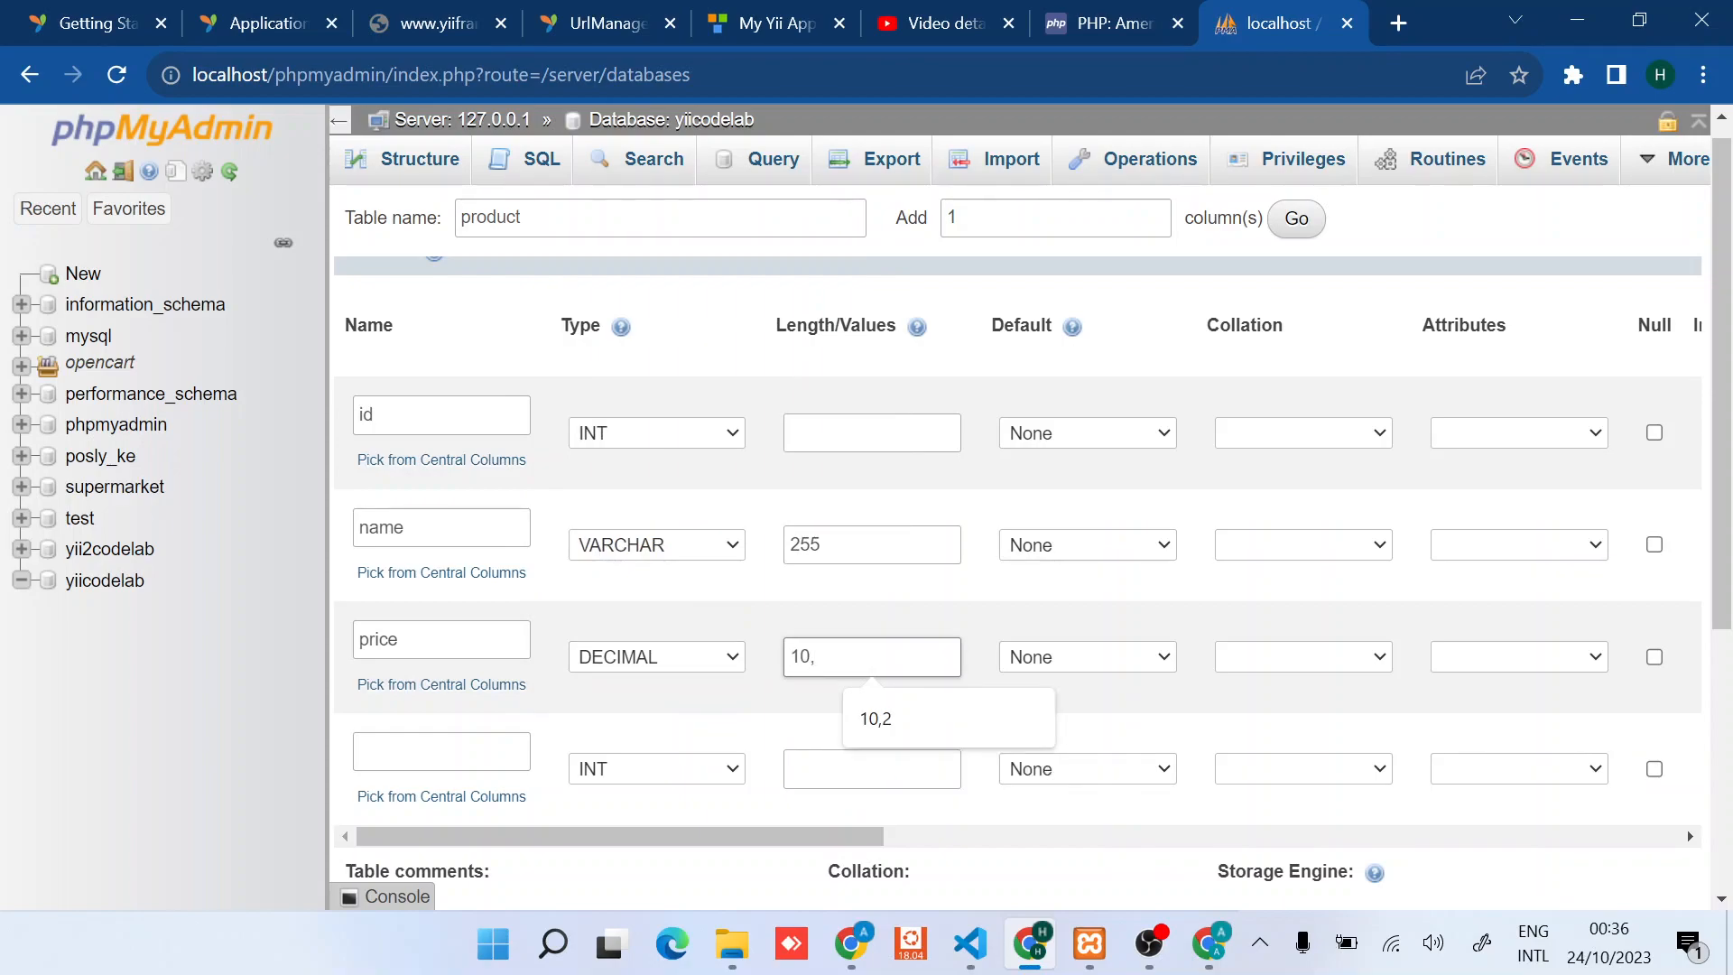
{"action": "type", "text": "2"}
{"action": "left_click", "coordinate": [848, 693]}
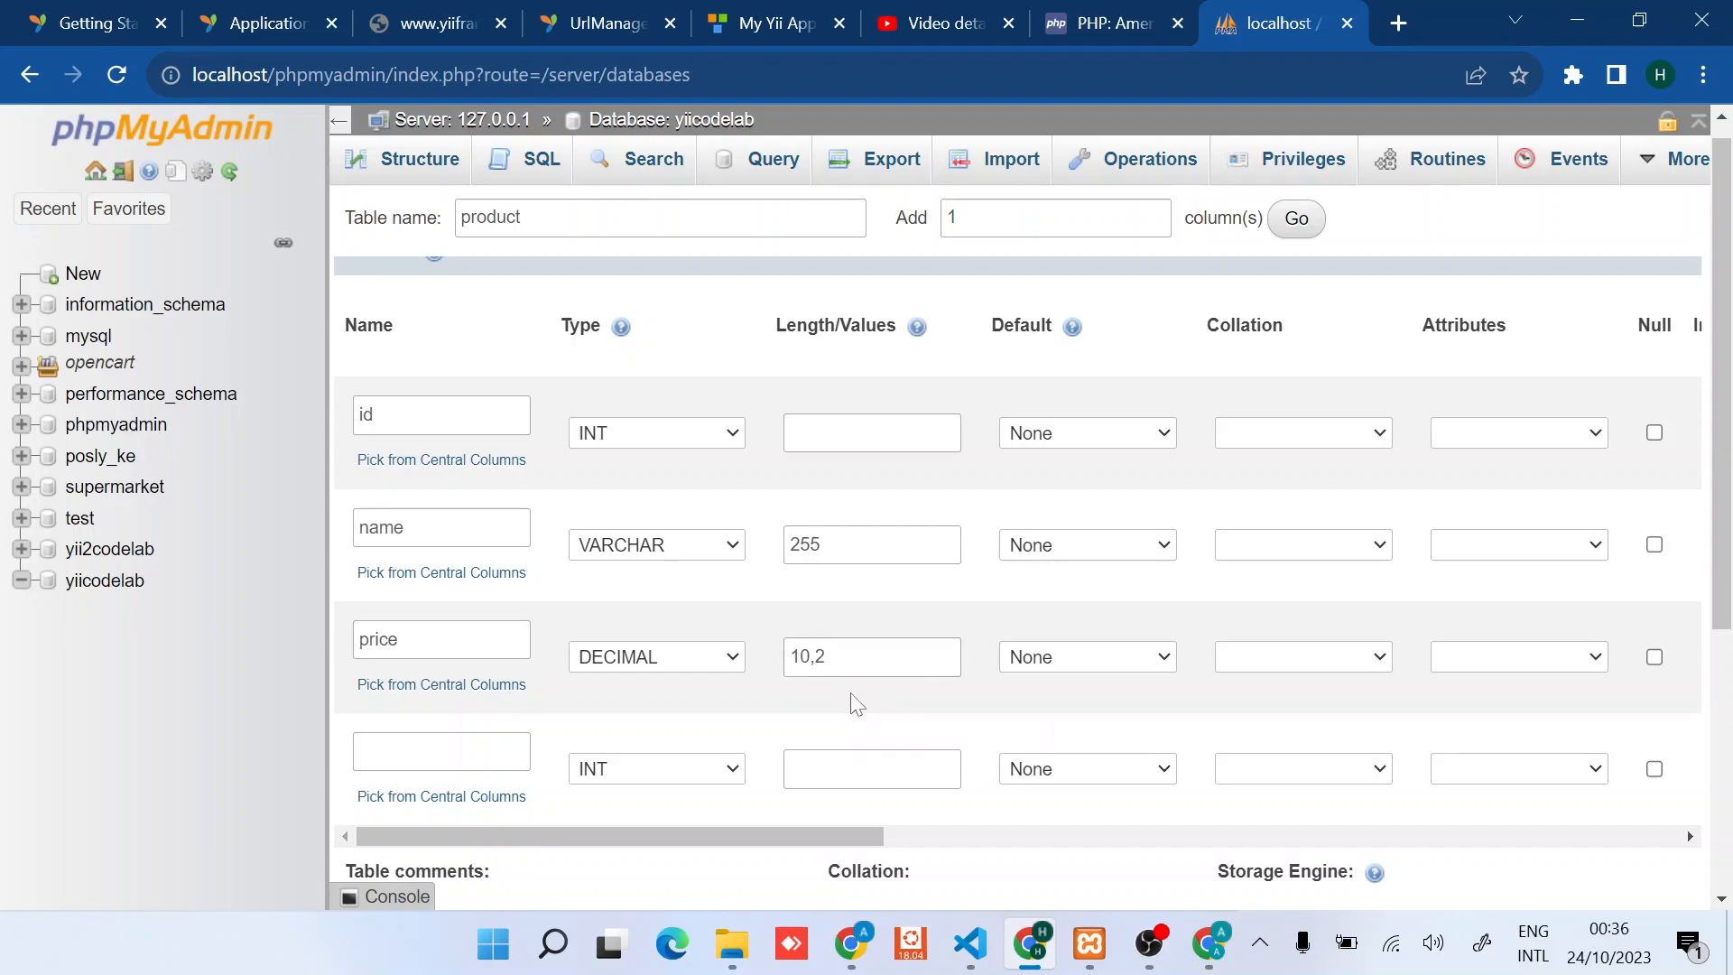
{"action": "scroll", "coordinate": [849, 693], "scroll_direction": "down", "scroll_amount": 1}
{"action": "scroll", "coordinate": [852, 701], "scroll_direction": "down", "scroll_amount": 3}
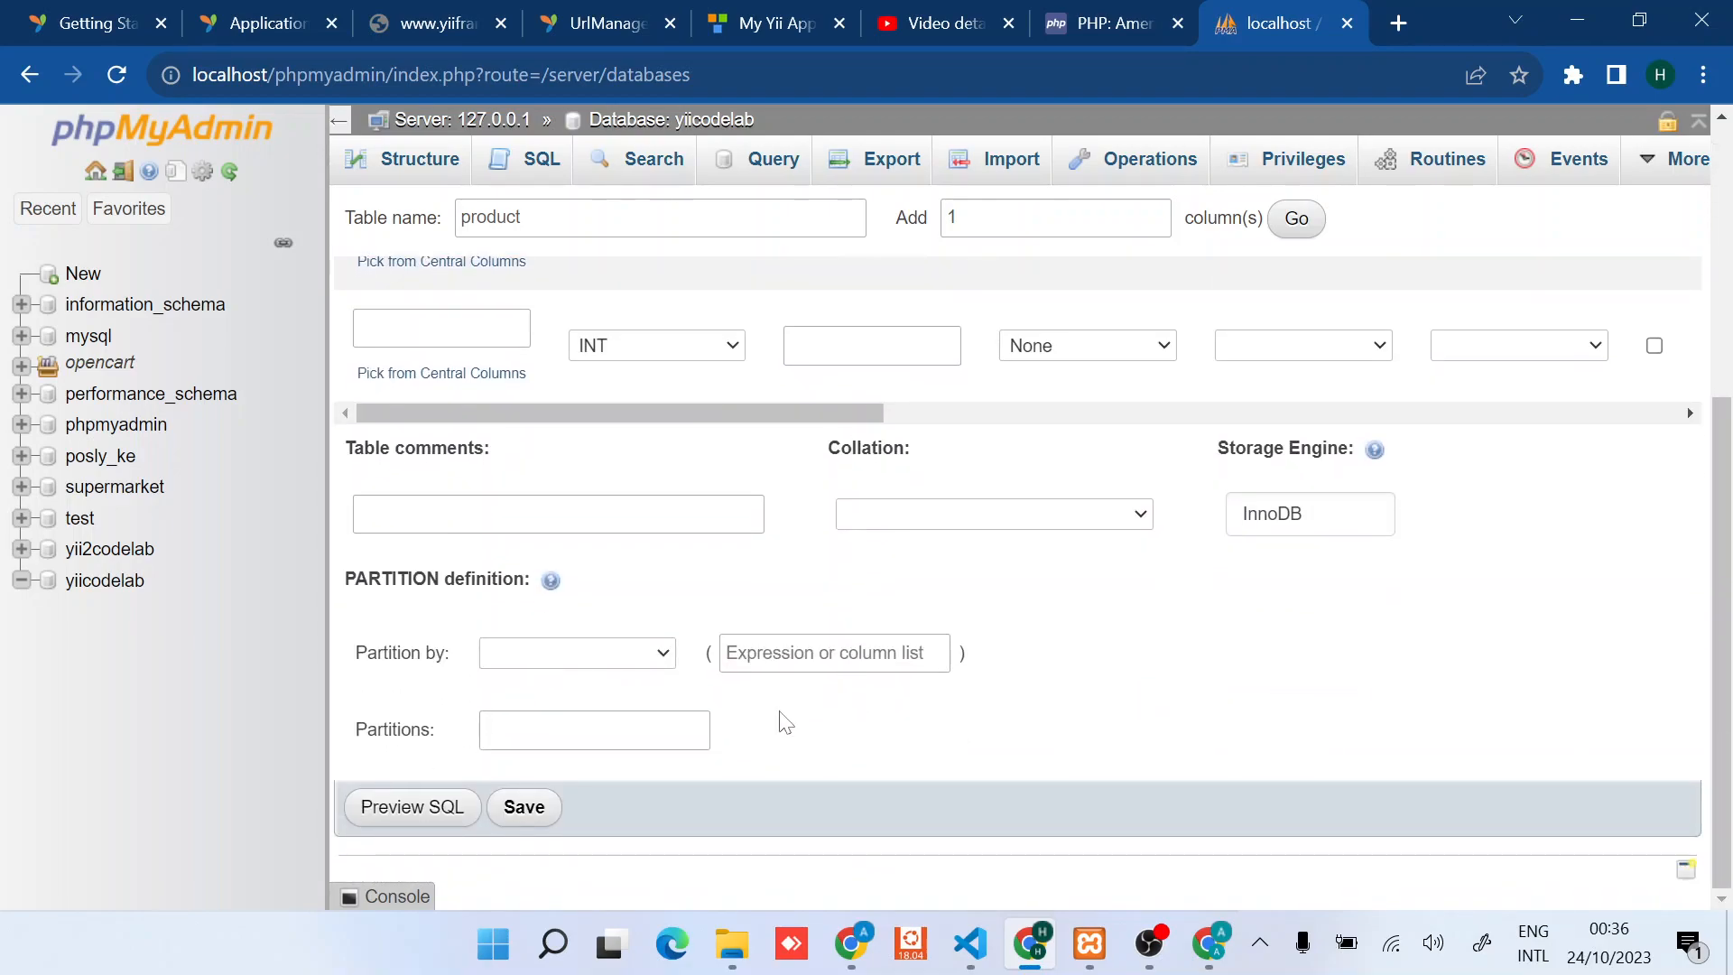
Step: Save the new product table and review its structure
{"action": "left_click", "coordinate": [524, 807]}
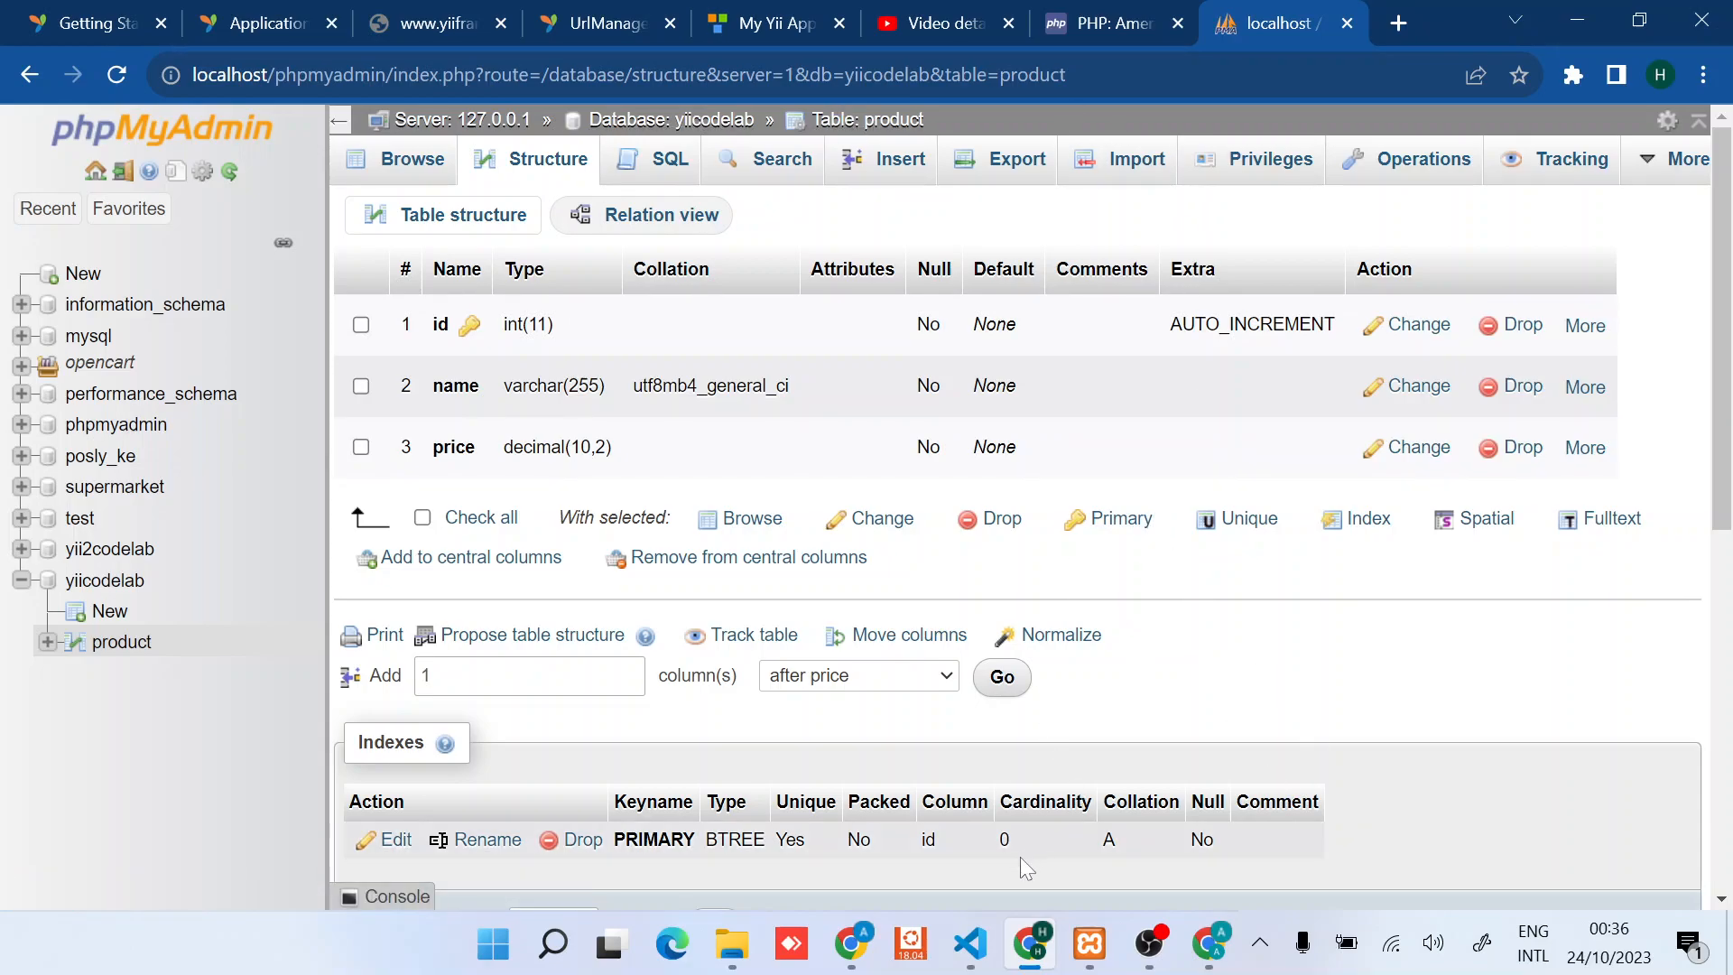
Step: In config/db.php, change the dsn database from yii2basic to yiicodelab and save
{"action": "mouse_move", "coordinate": [970, 944]}
{"action": "left_click", "coordinate": [1086, 820]}
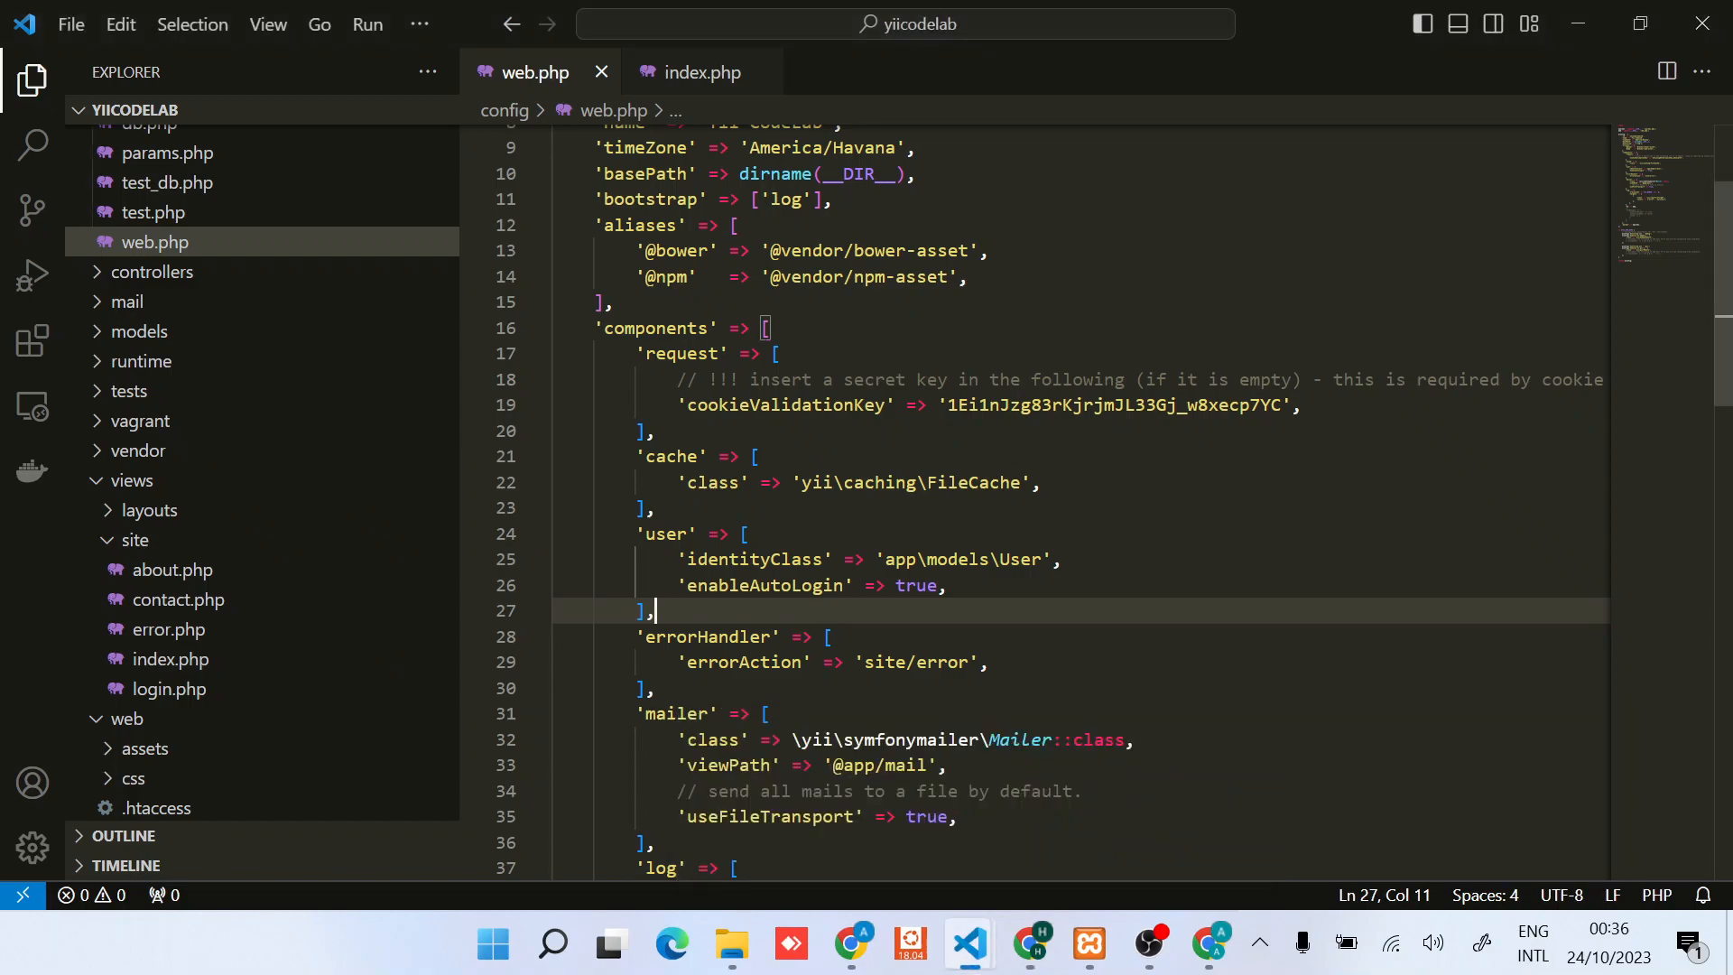
{"action": "scroll", "coordinate": [332, 368], "scroll_direction": "up", "scroll_amount": 3}
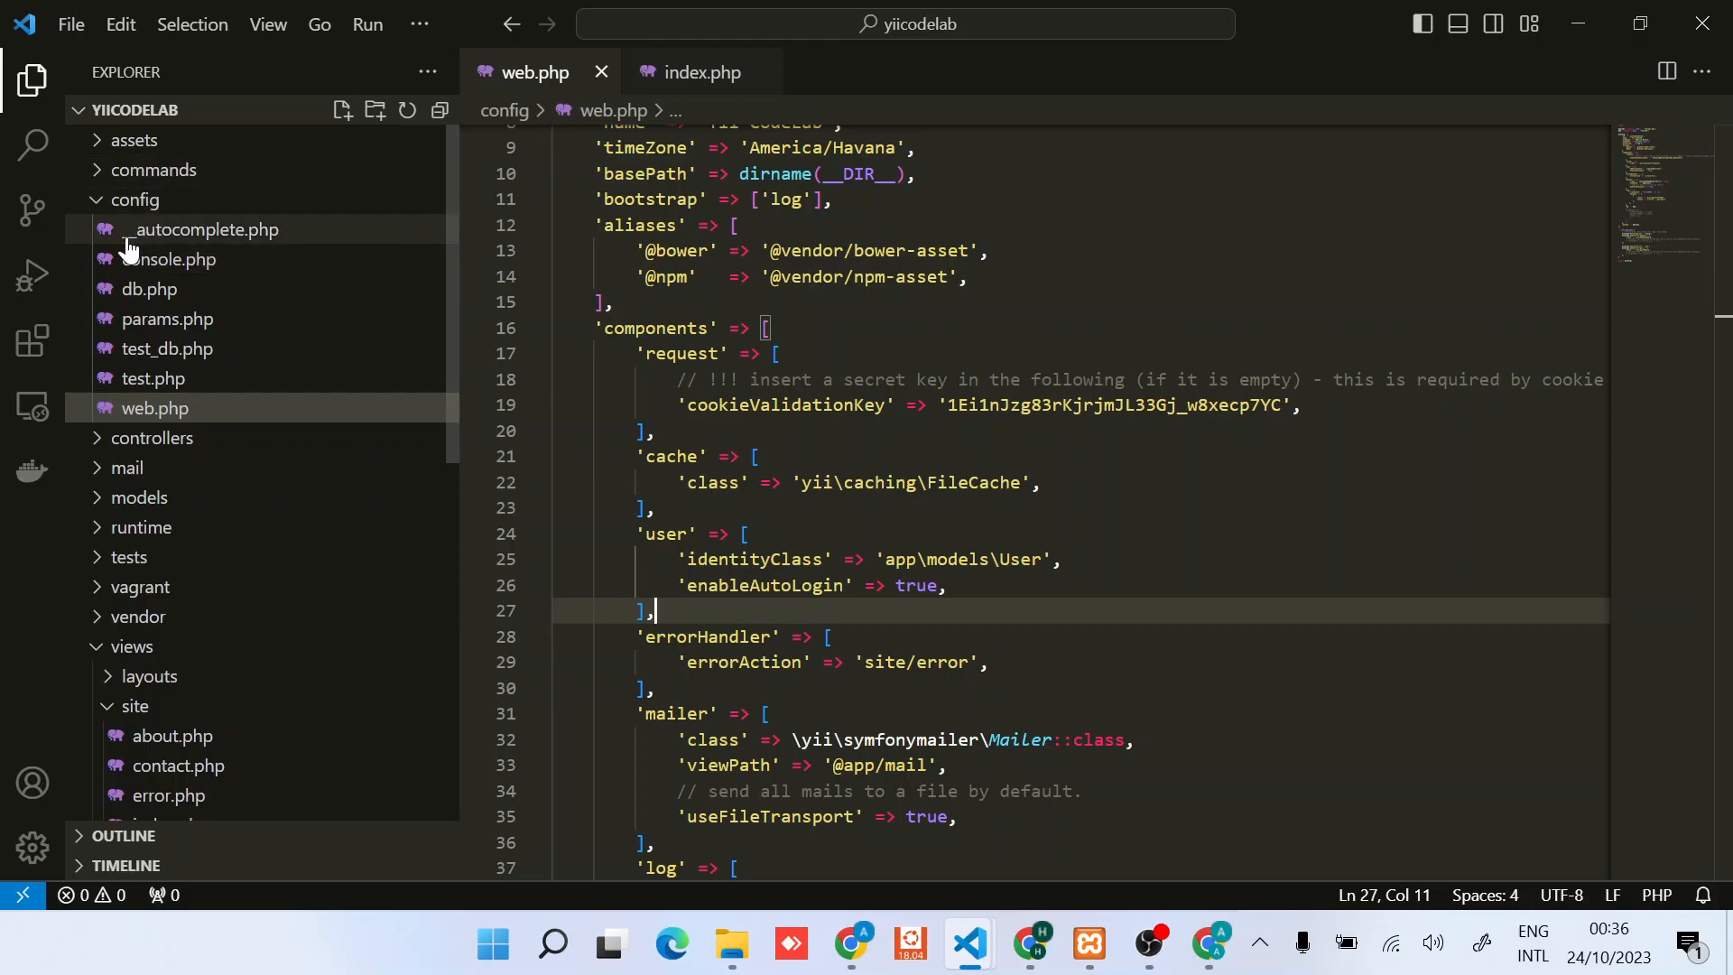
{"action": "left_click", "coordinate": [150, 288]}
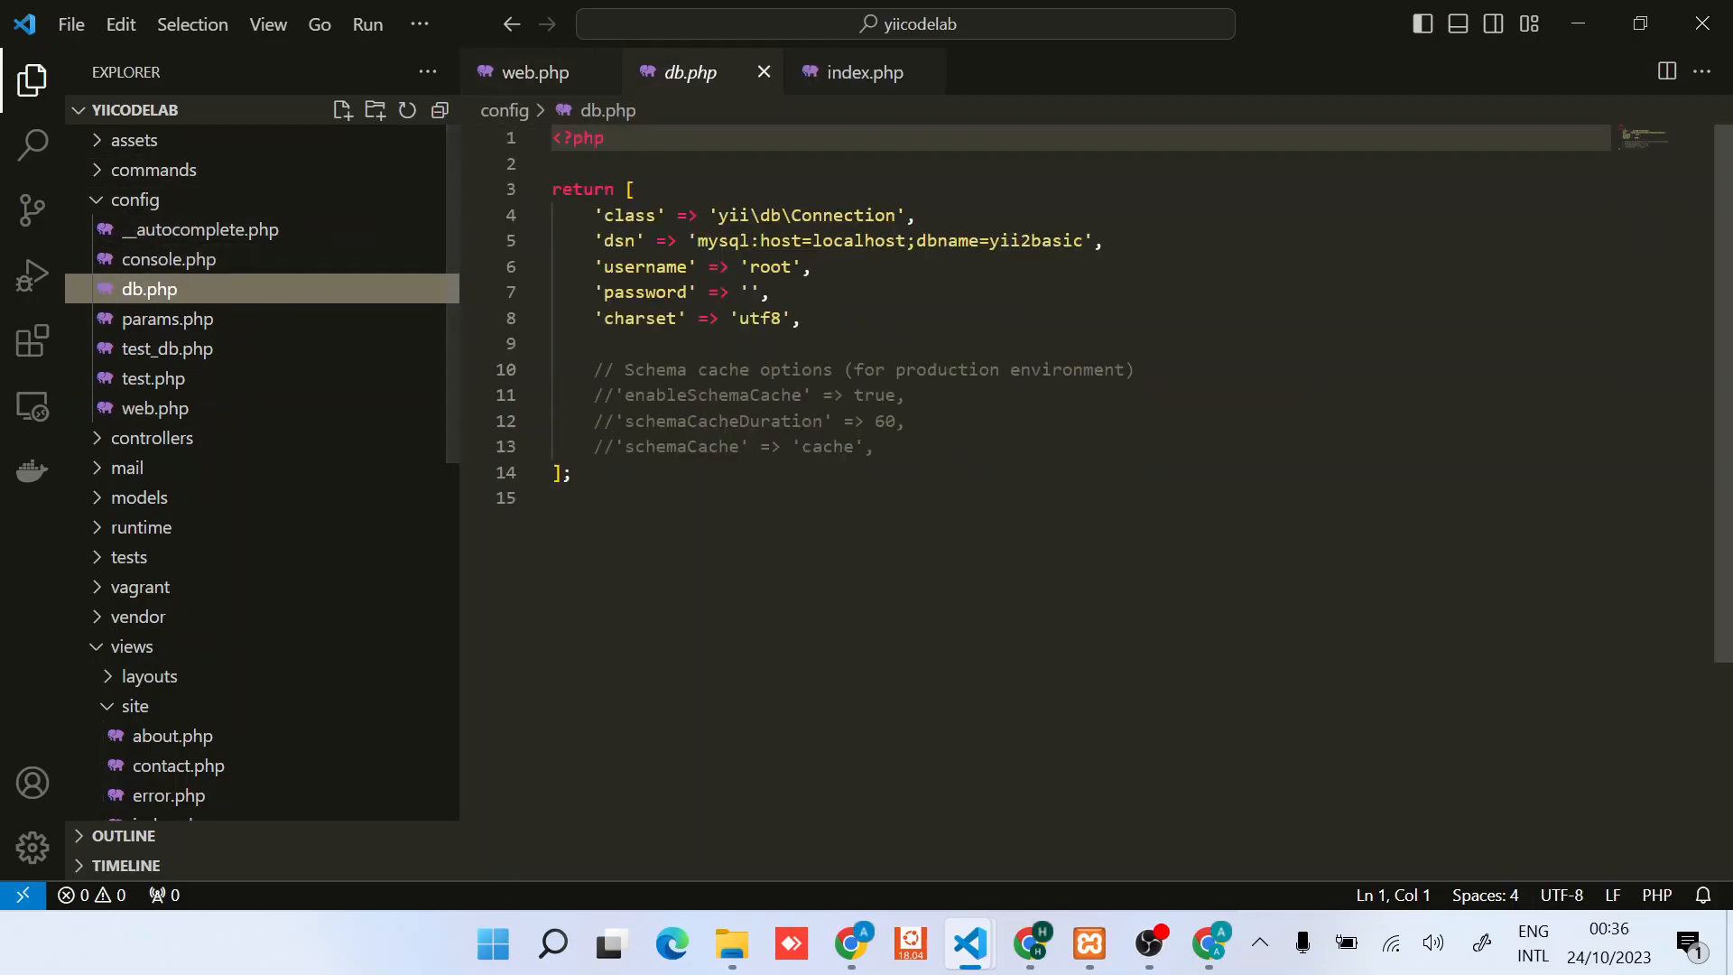
{"action": "left_click_drag", "start_coordinate": [552, 214], "coordinate": [876, 446]}
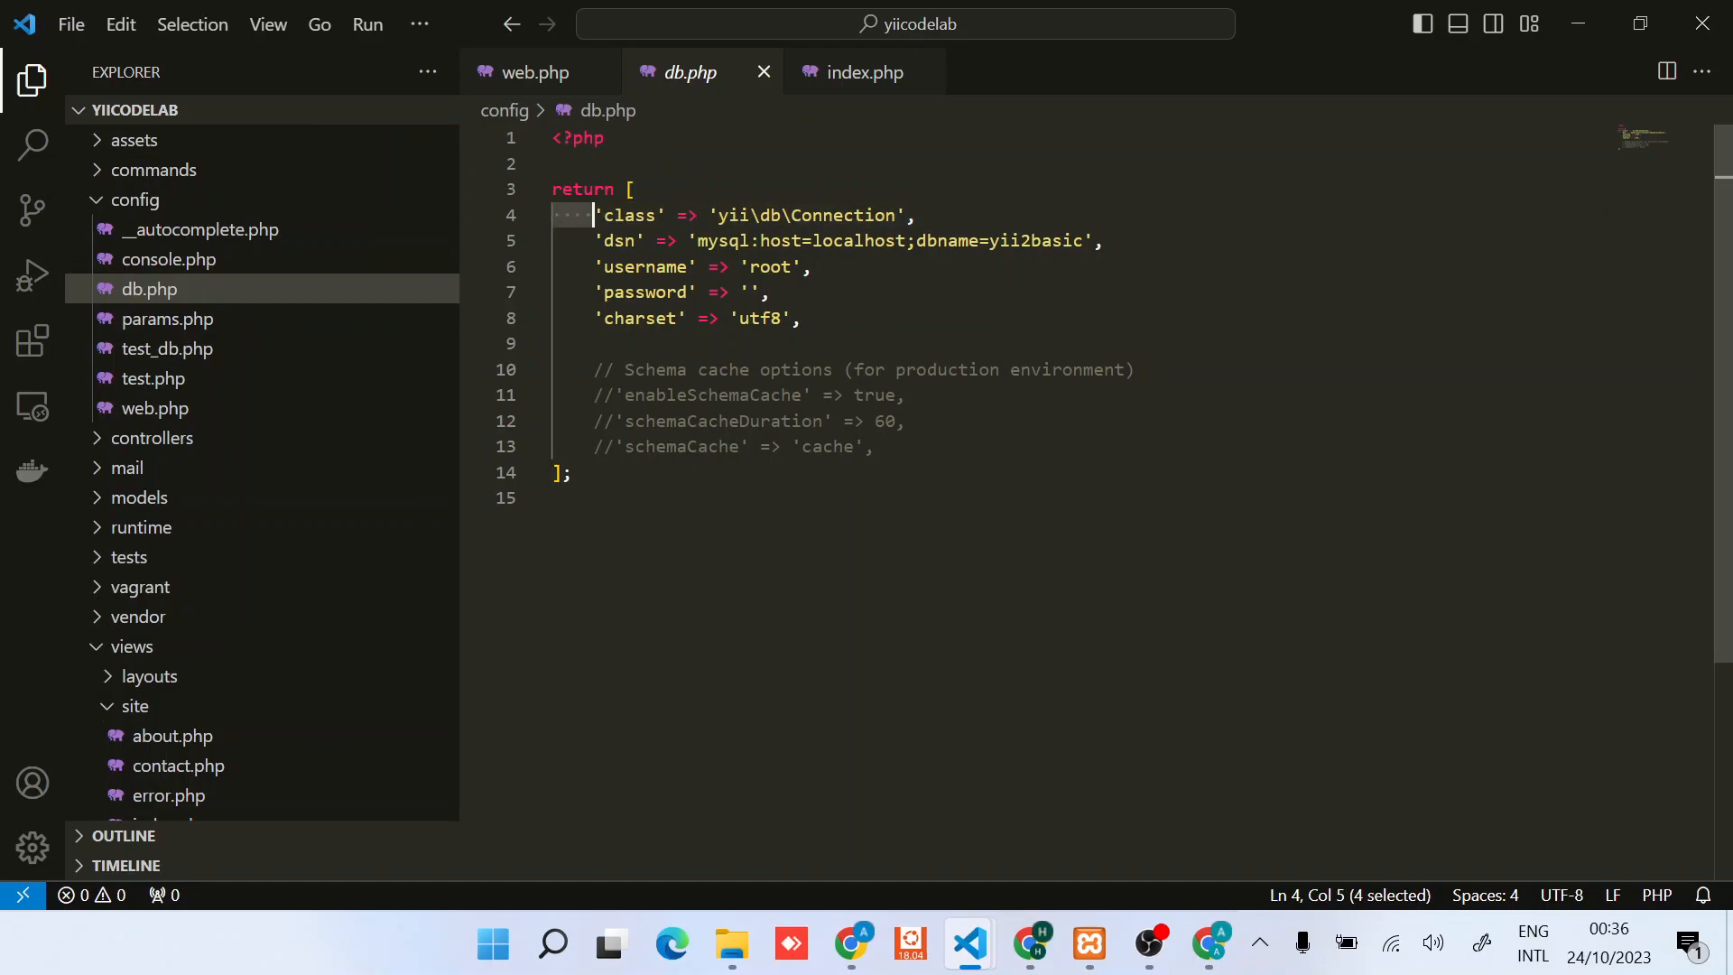
{"action": "left_click", "coordinate": [810, 266]}
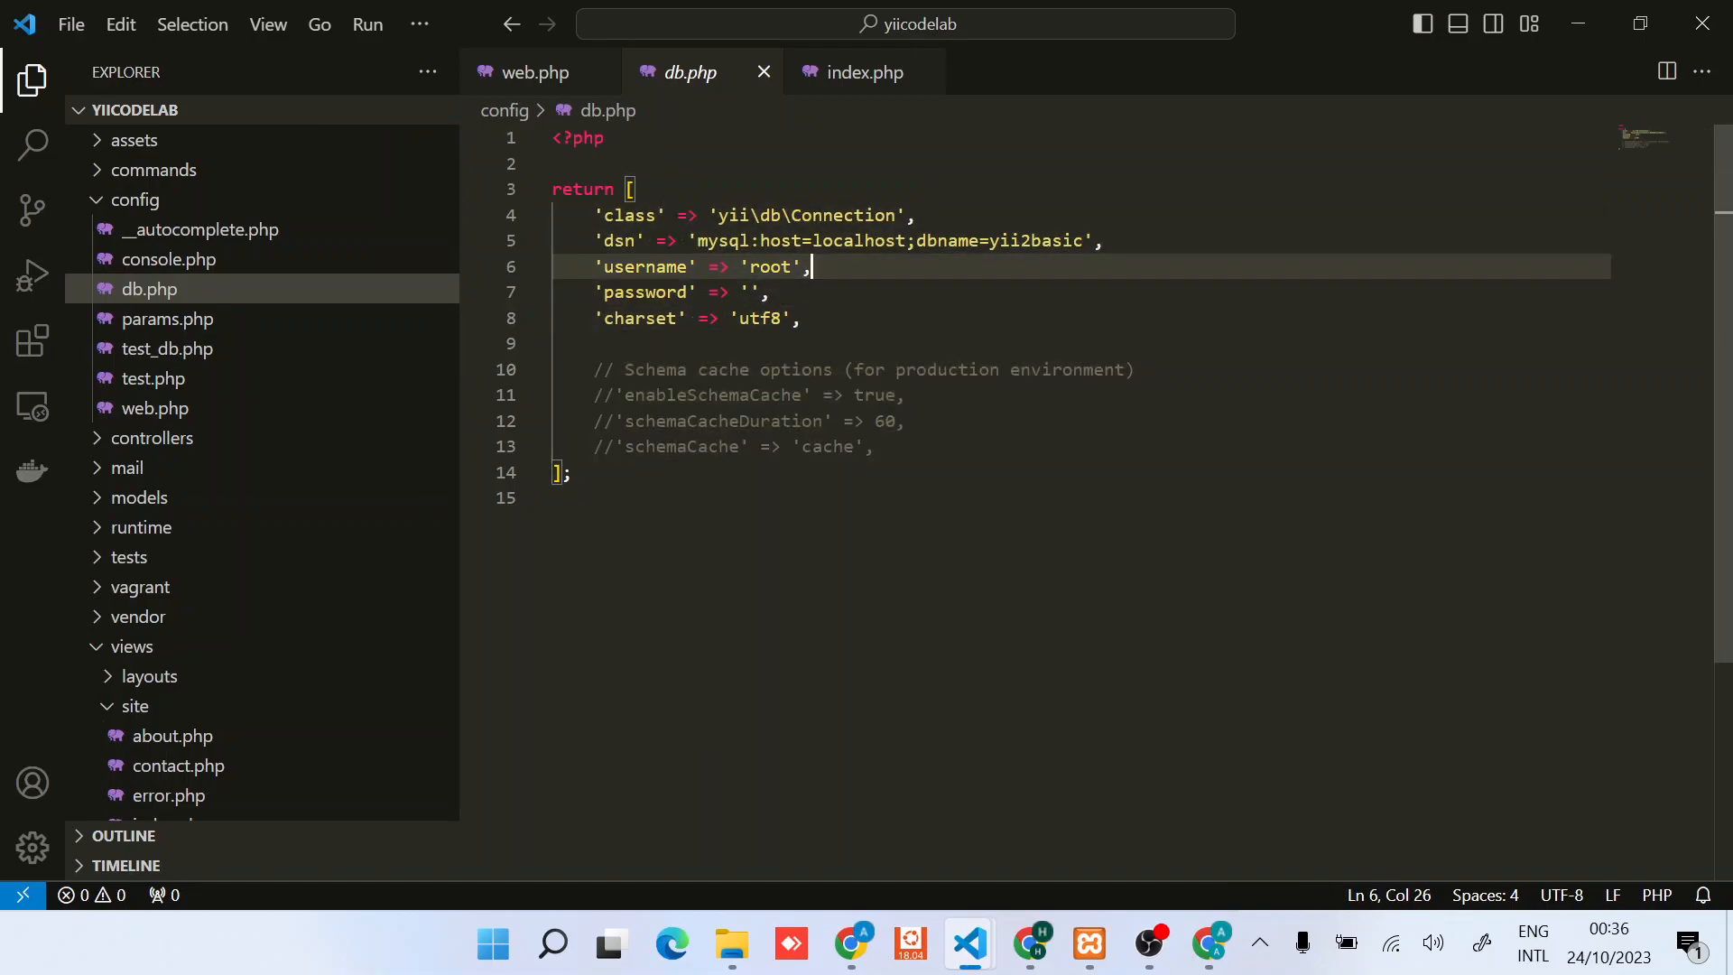
{"action": "double_click", "coordinate": [1036, 240]}
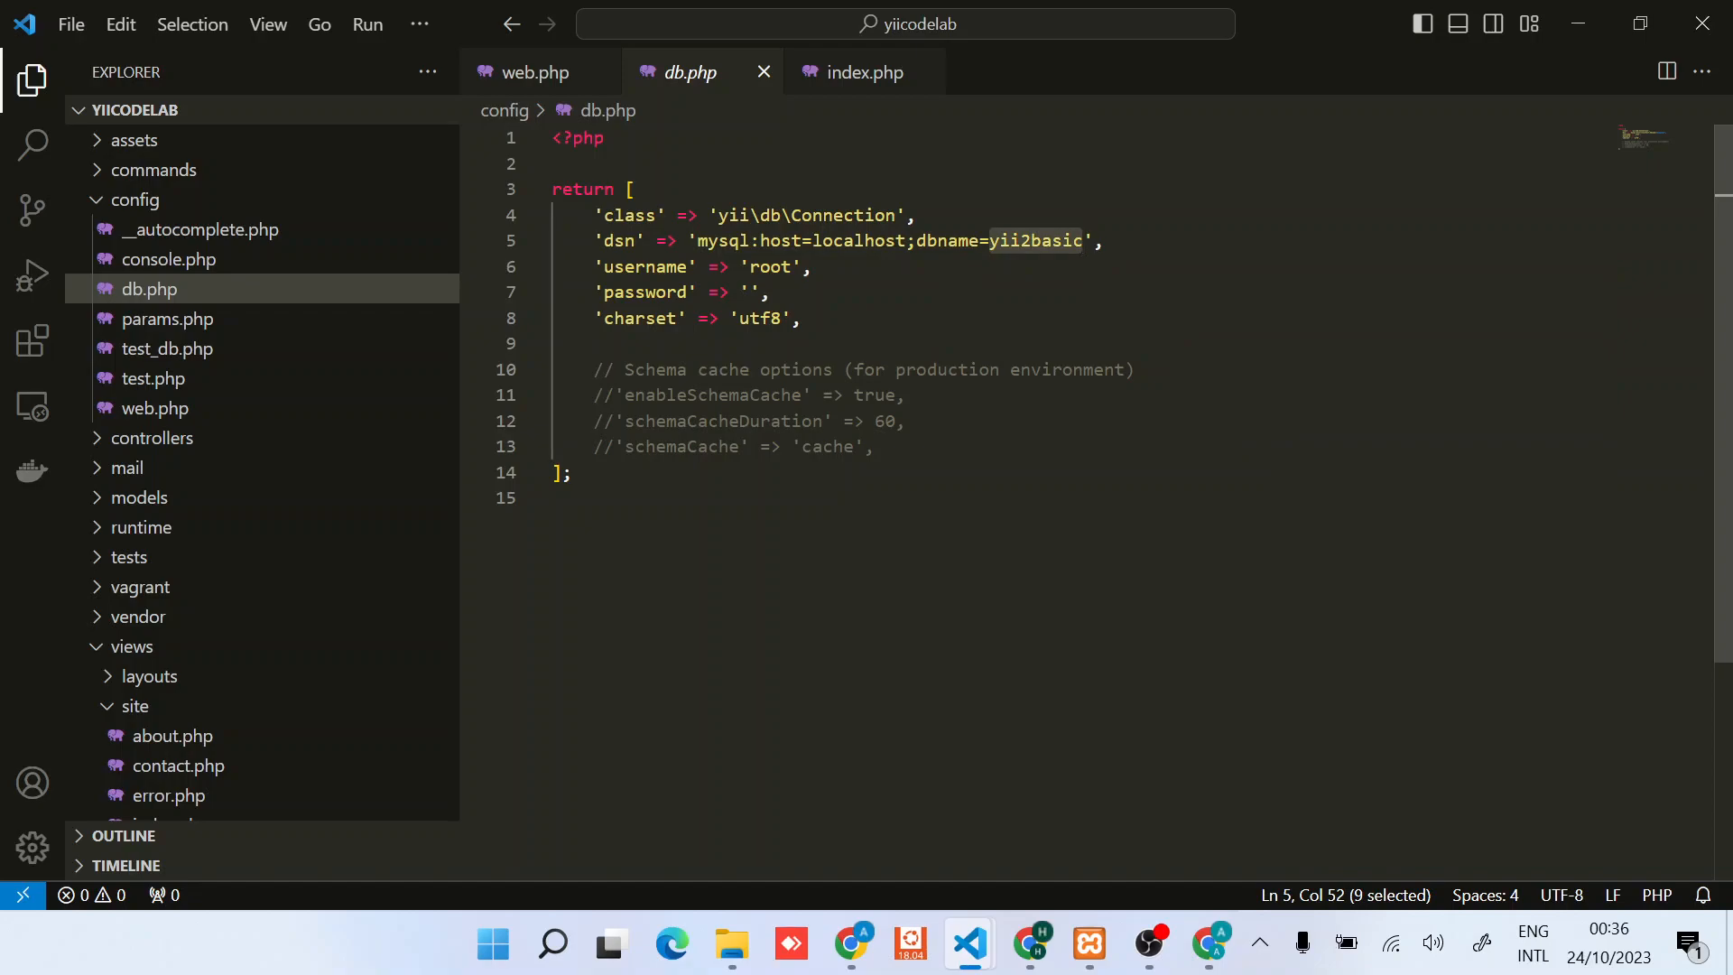
{"action": "type", "text": "y"}
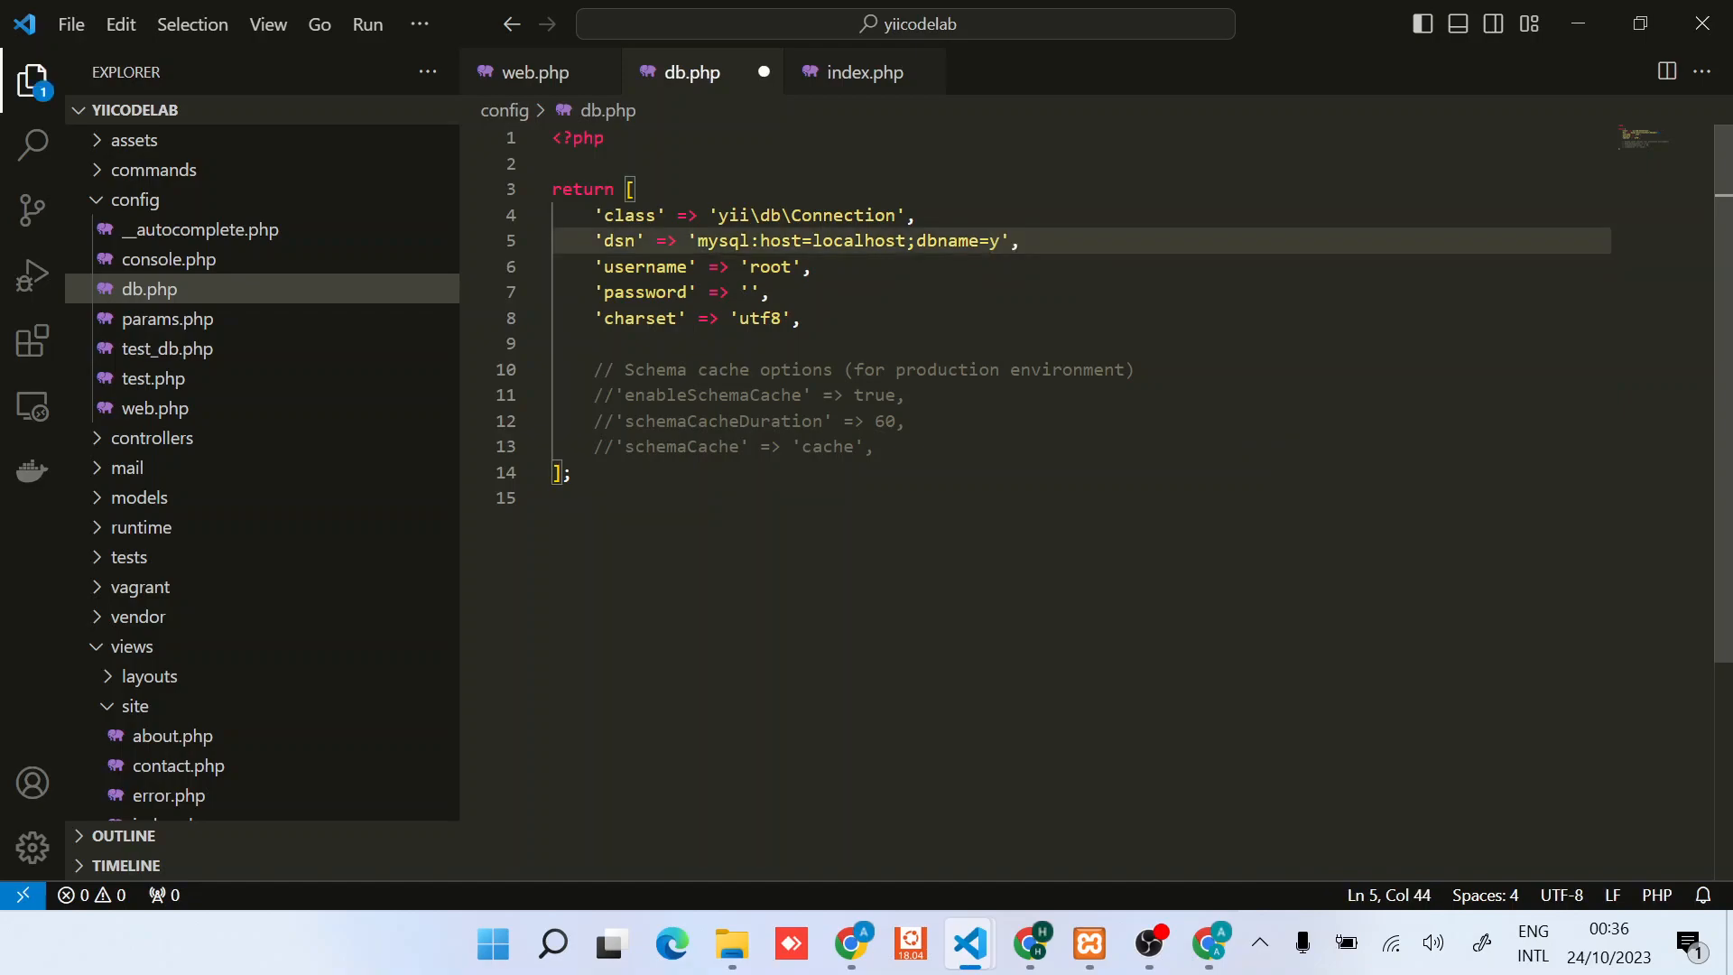
{"action": "type", "text": "iicodel"}
{"action": "type", "text": "ab"}
{"action": "key", "text": "ctrl+s"}
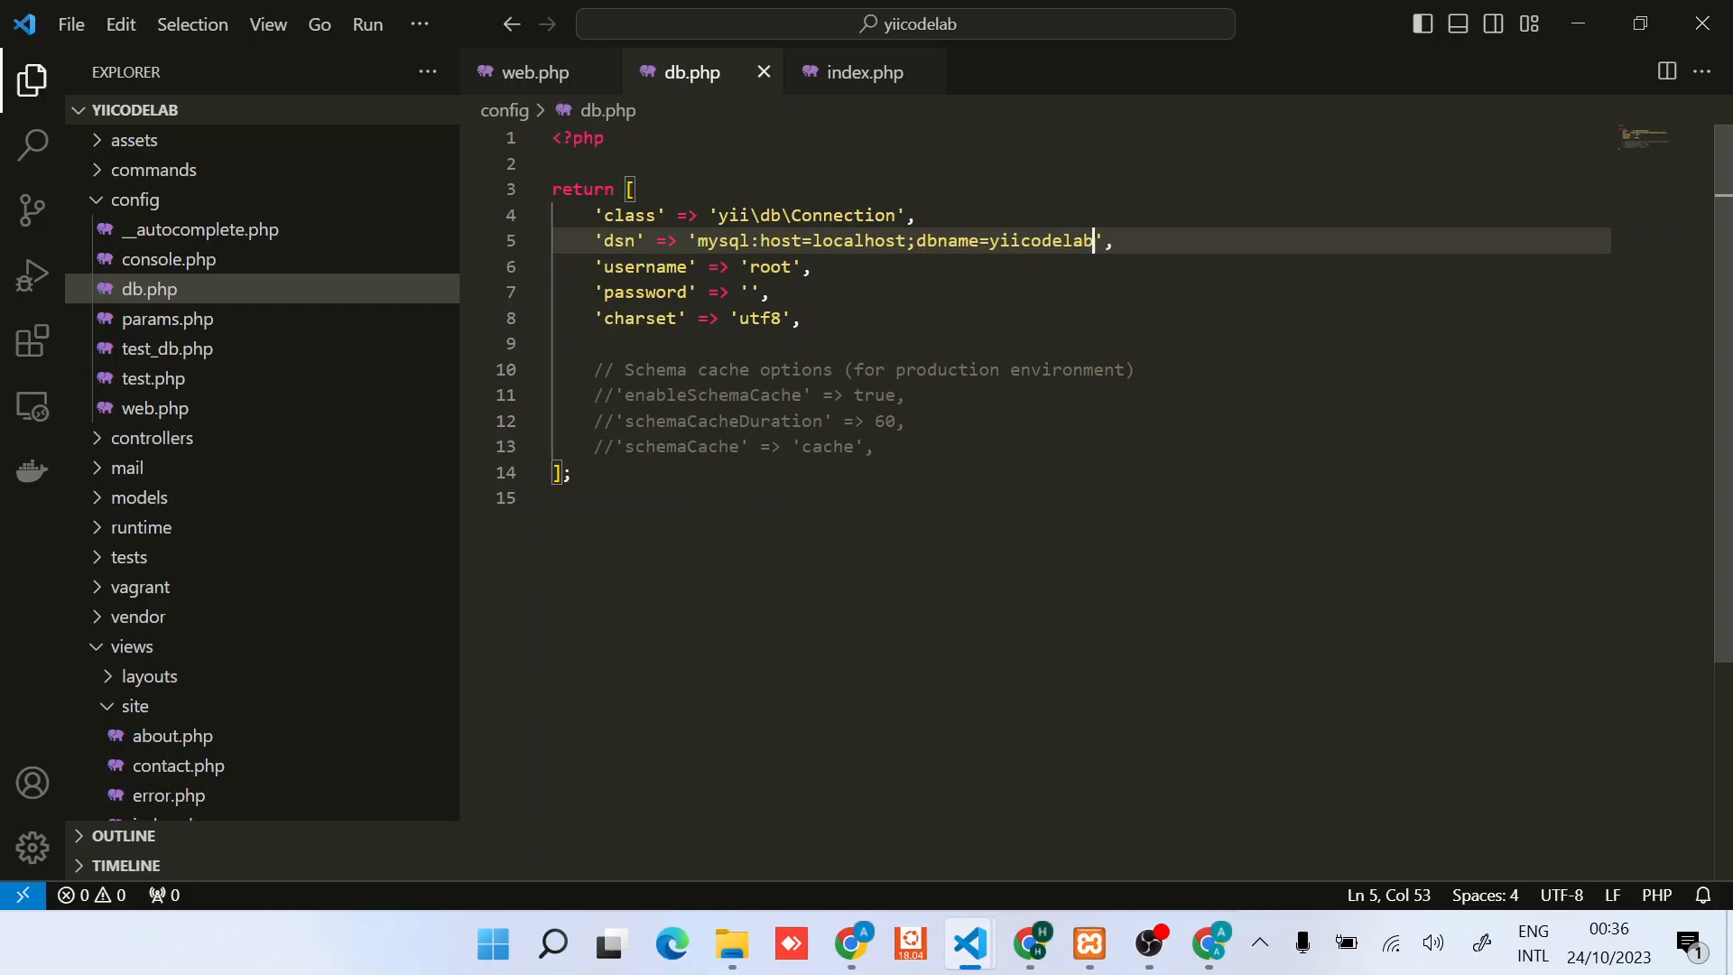
Step: Review the username root and empty password settings, then return to the browser
{"action": "triple_click", "coordinate": [707, 265]}
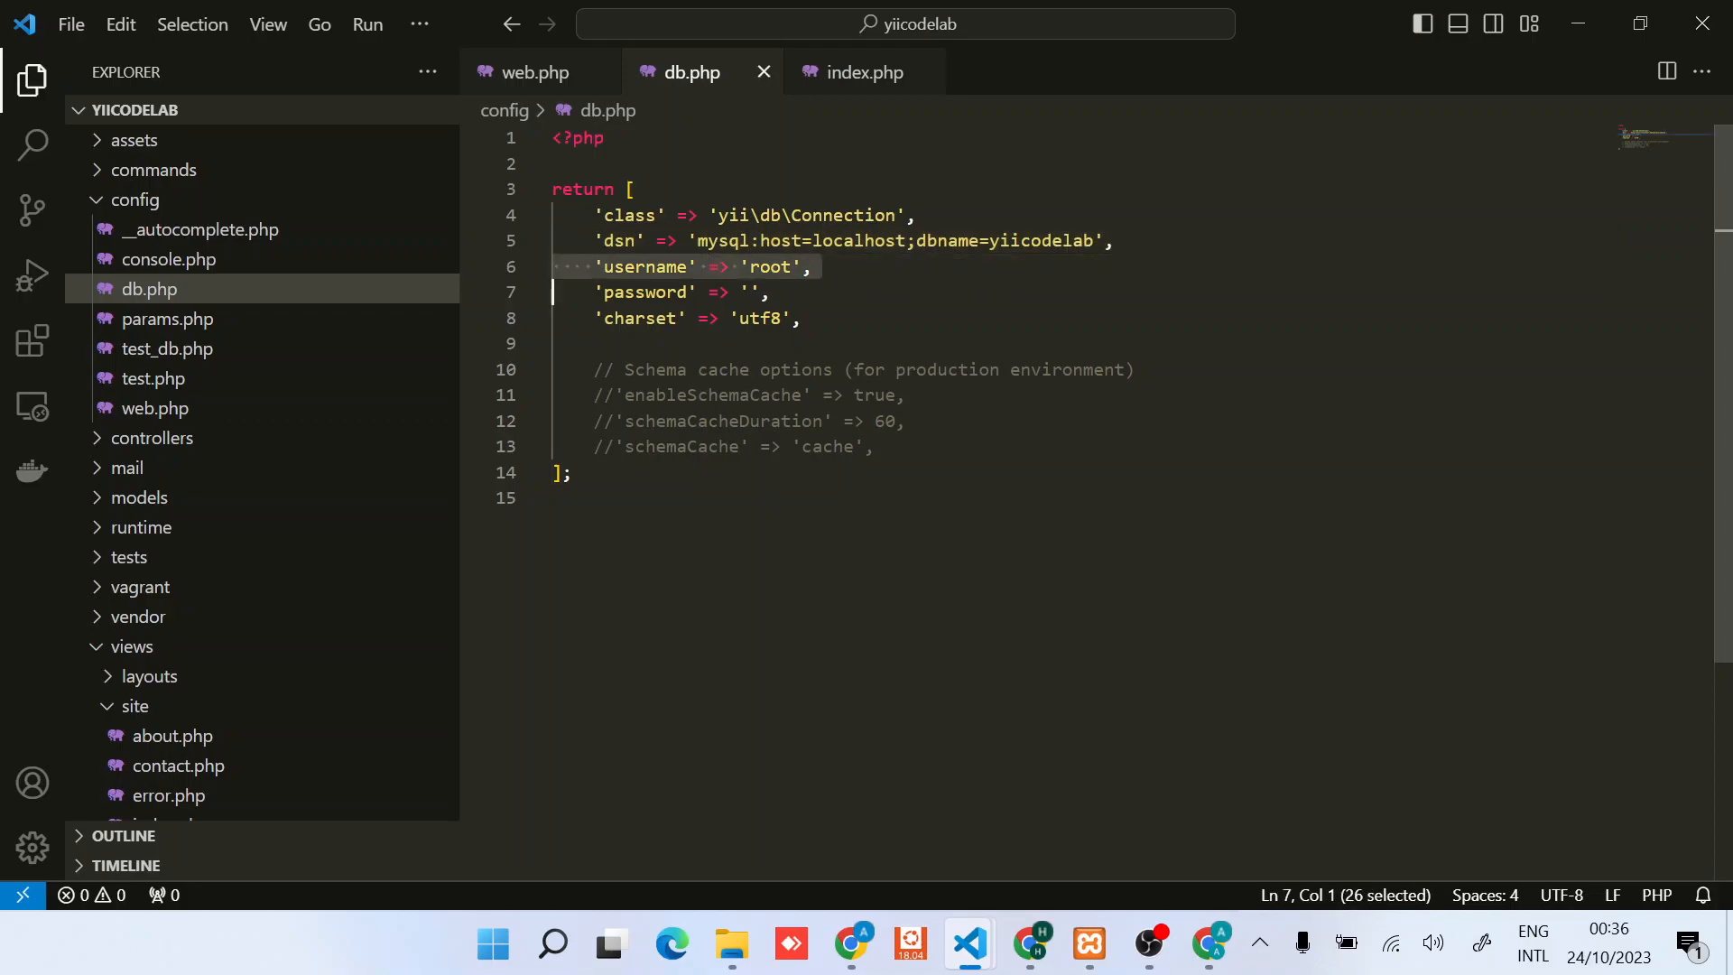
{"action": "double_click", "coordinate": [718, 291]}
{"action": "double_click", "coordinate": [771, 265]}
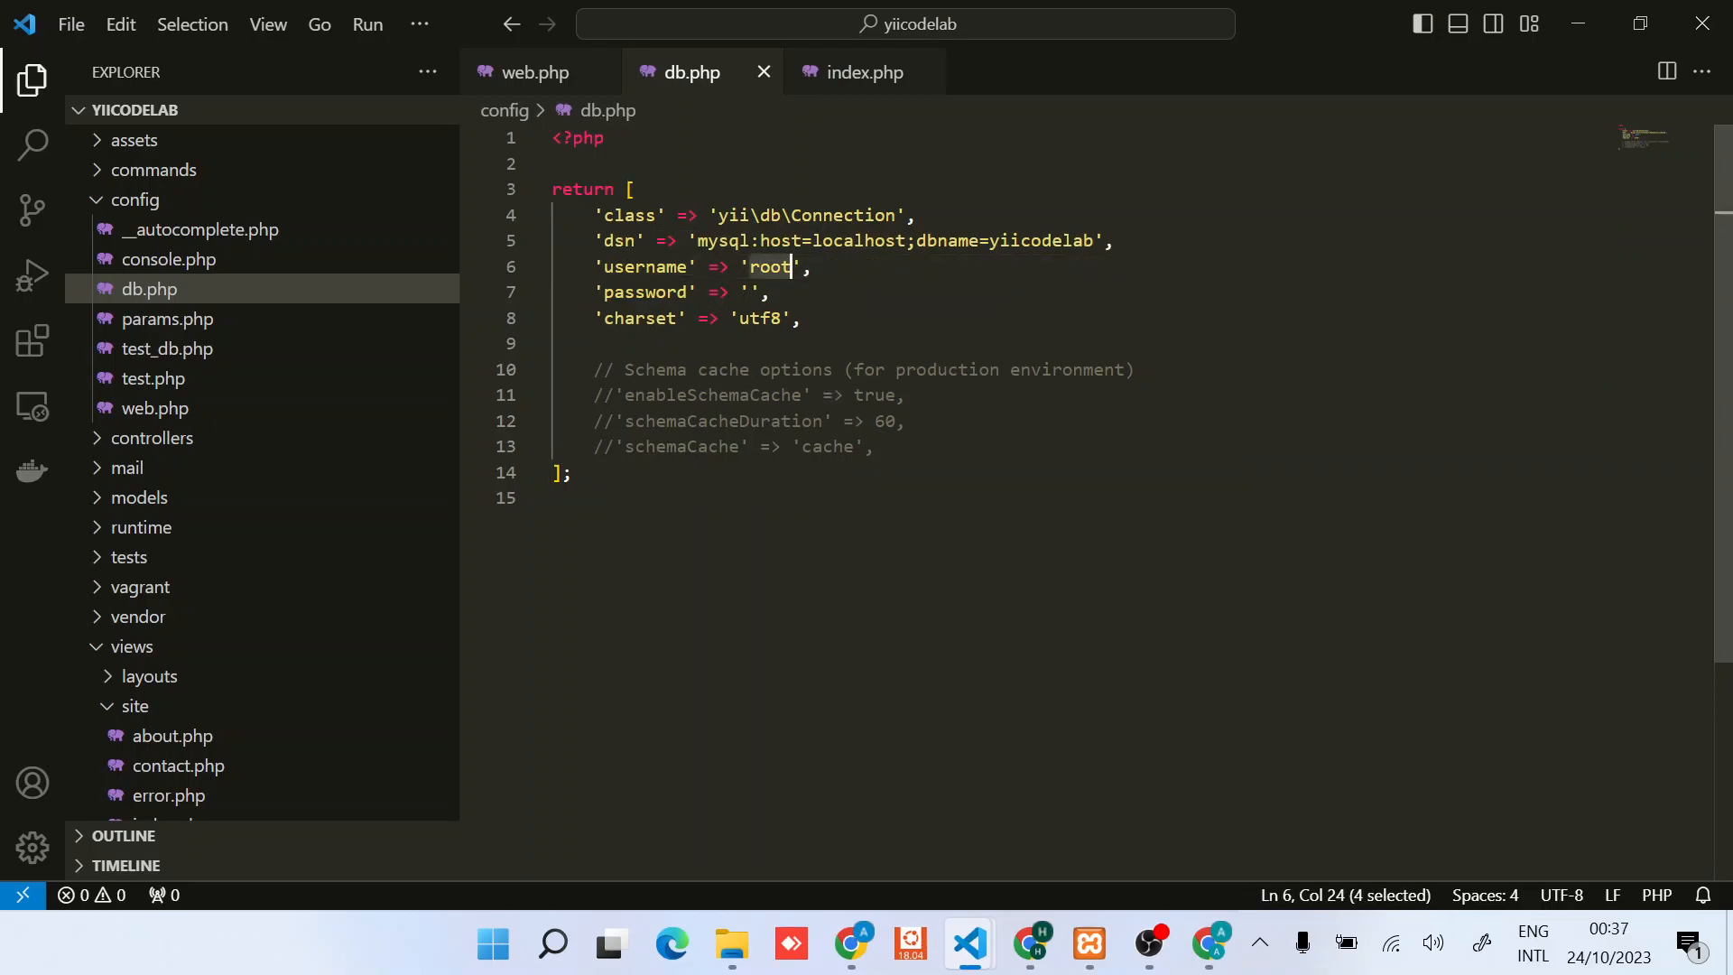
{"action": "triple_click", "coordinate": [648, 291]}
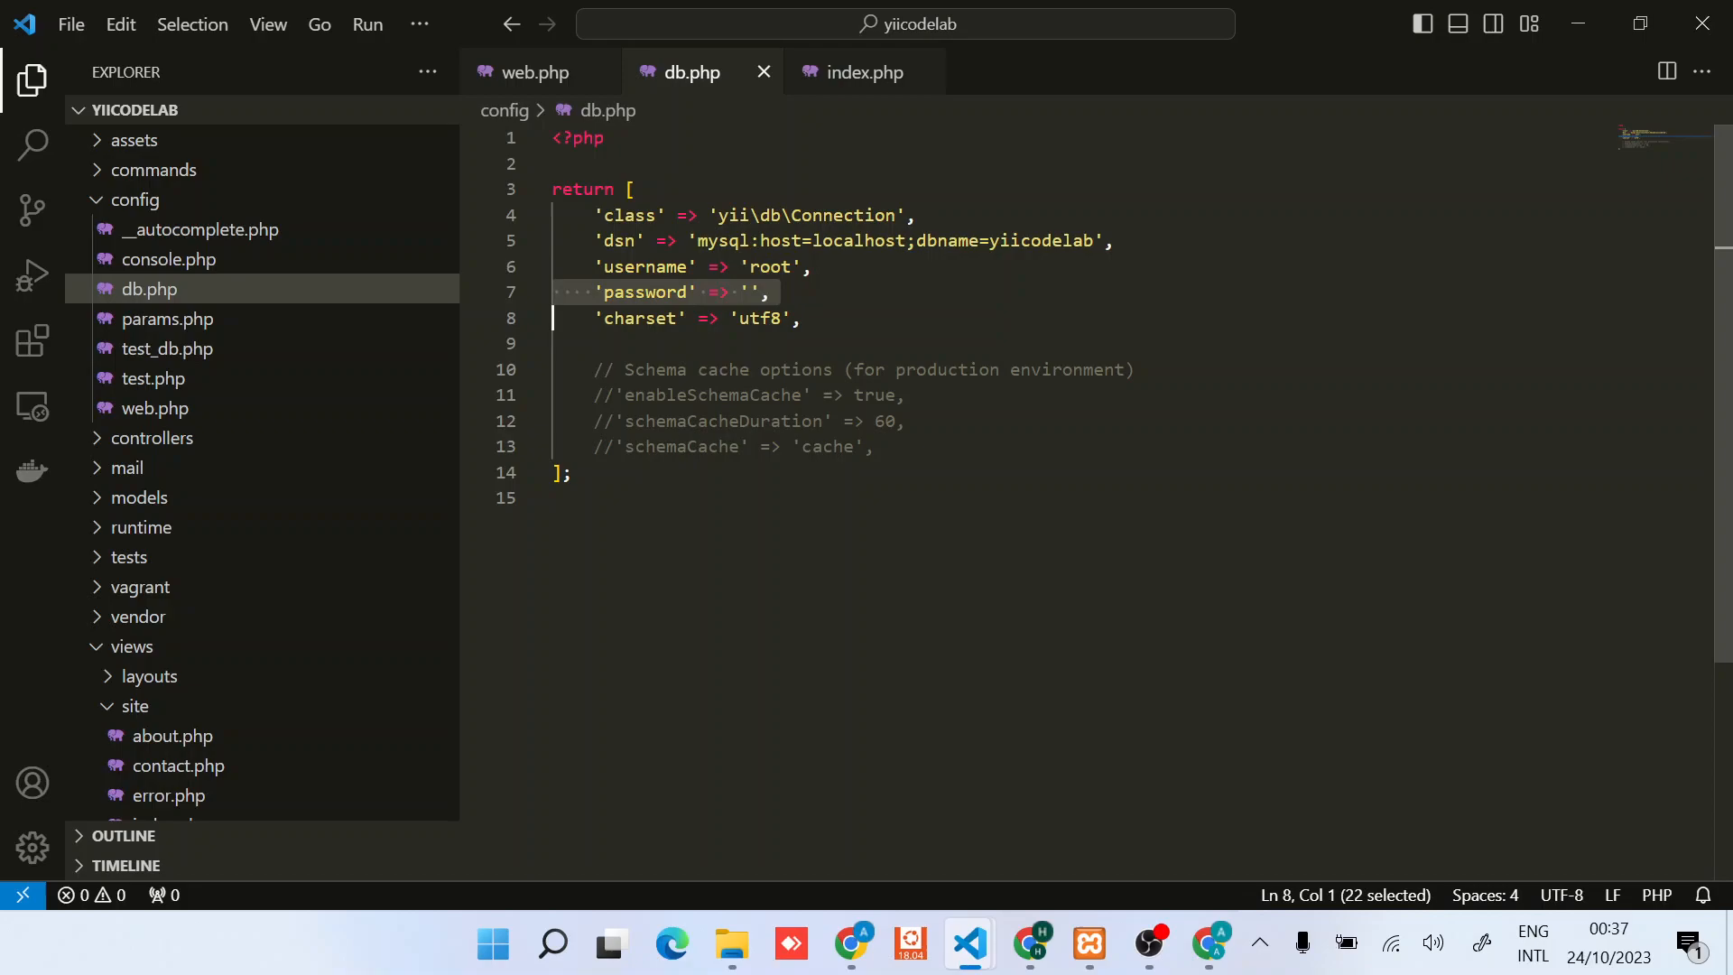
{"action": "left_click", "coordinate": [867, 290]}
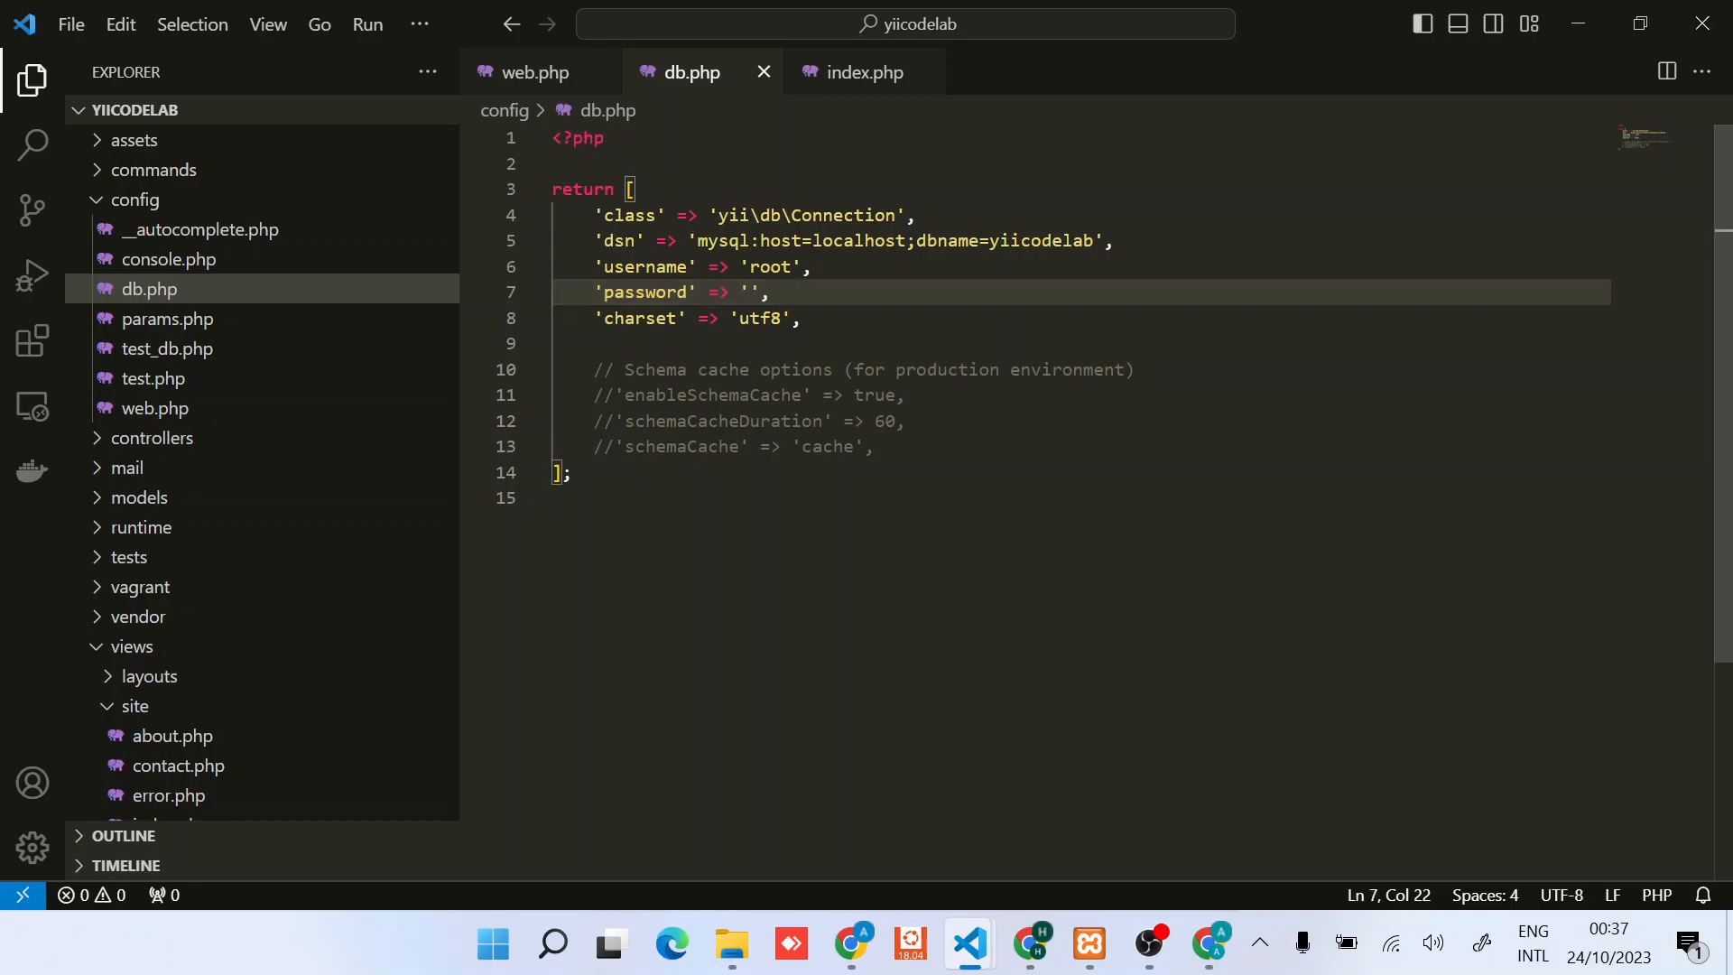
{"action": "mouse_move", "coordinate": [850, 943]}
{"action": "left_click", "coordinate": [1003, 812]}
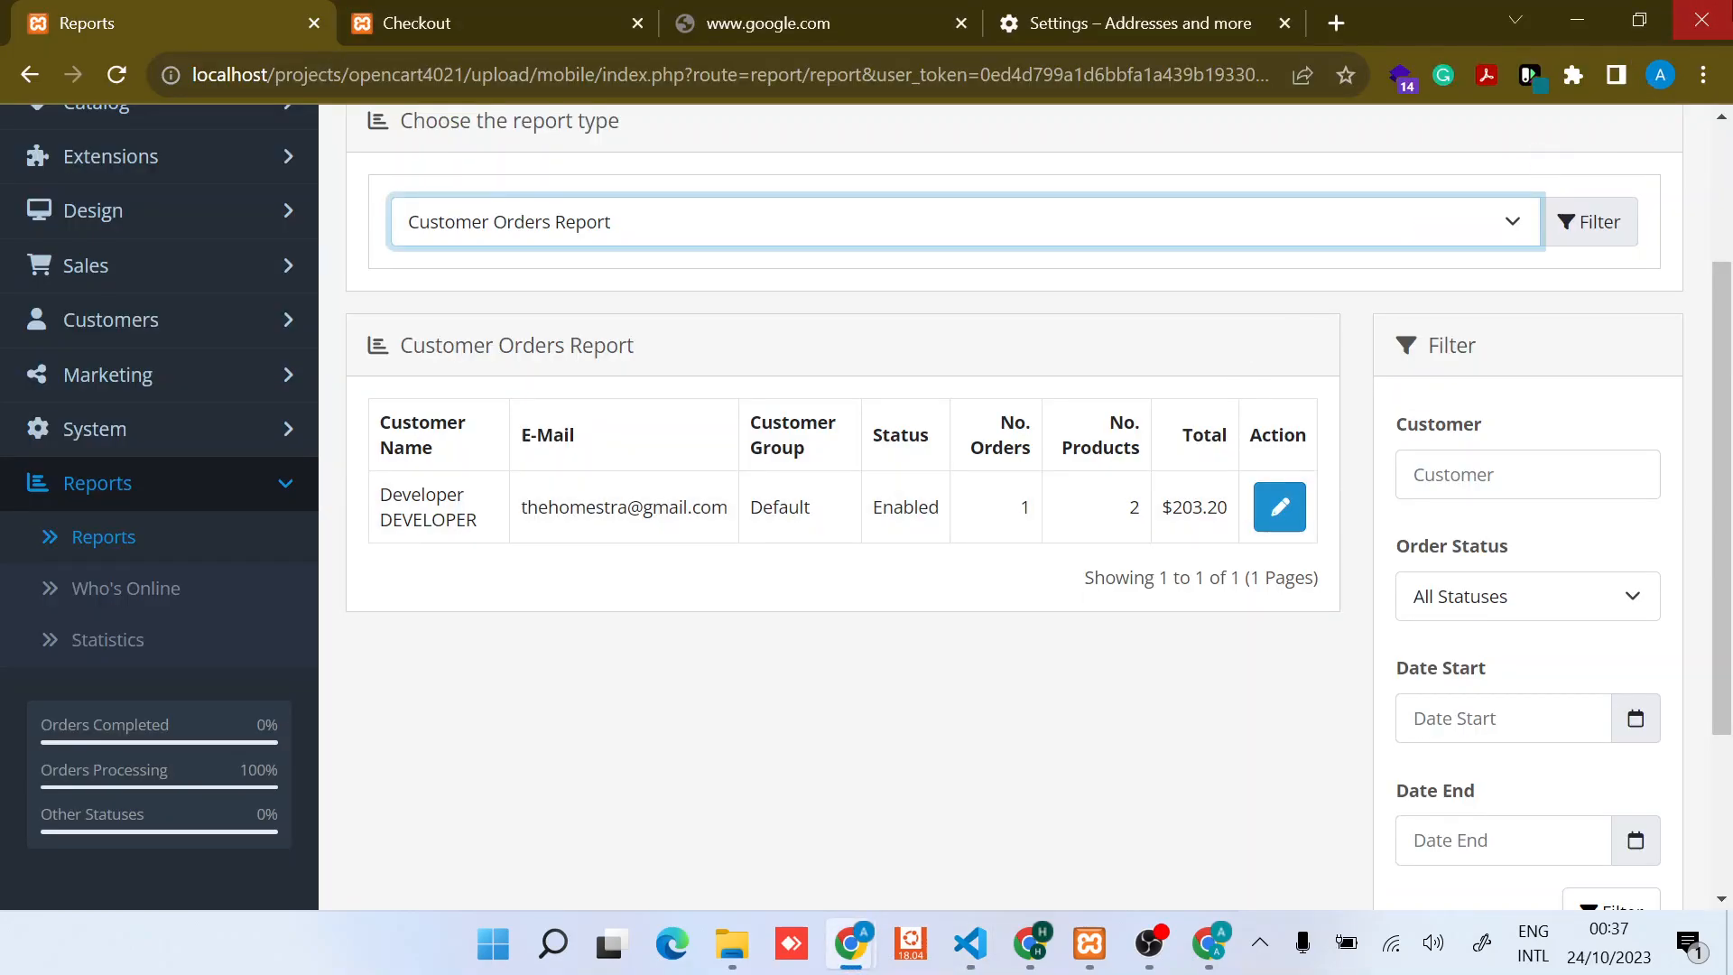
Step: Reload the Yii CodeLab home page with the new database settings
{"action": "left_click", "coordinate": [1702, 19]}
{"action": "left_click", "coordinate": [1032, 813]}
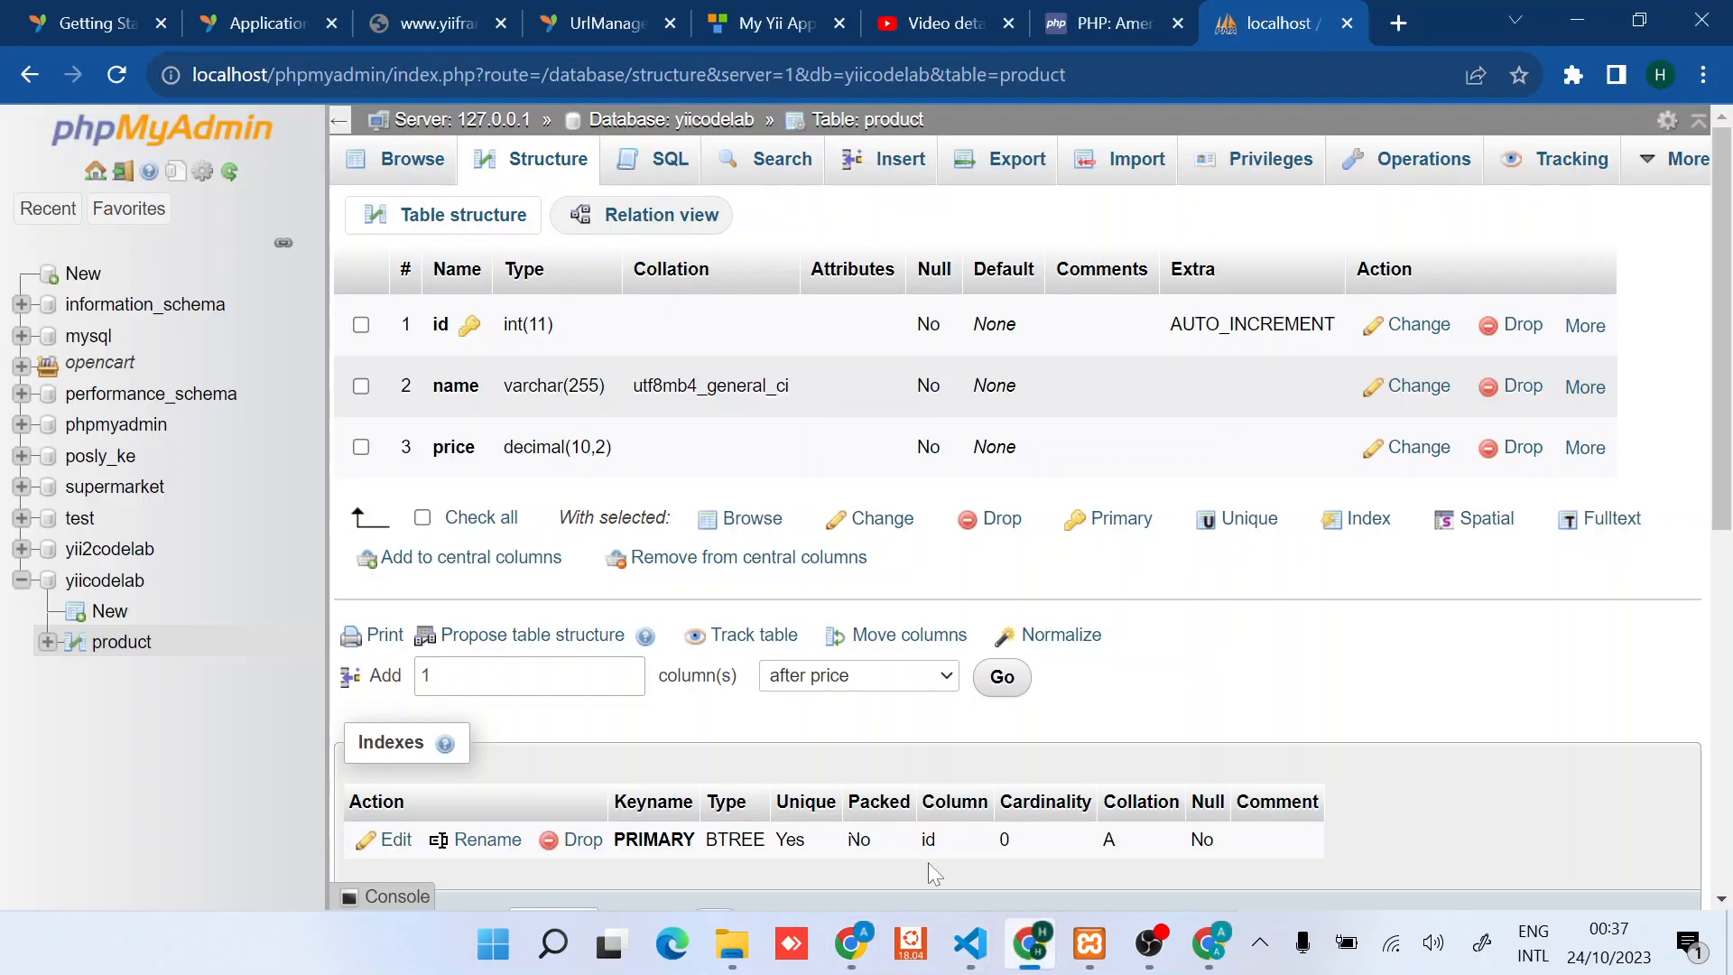
{"action": "left_click", "coordinate": [772, 22]}
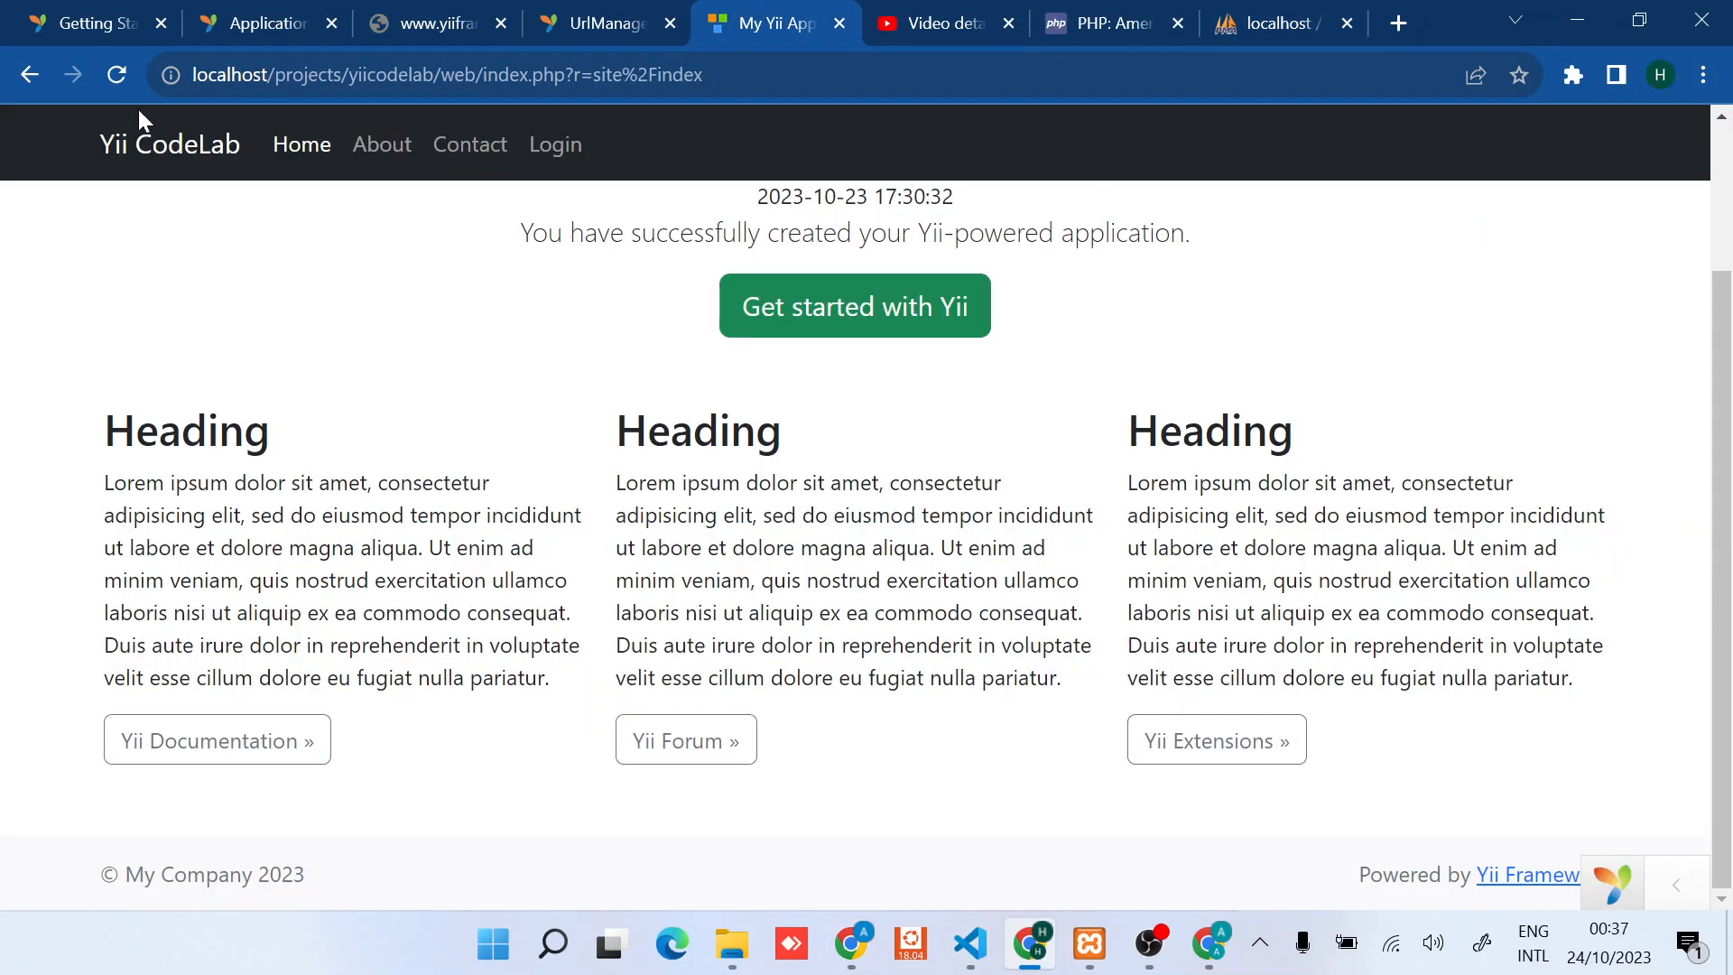
{"action": "left_click", "coordinate": [118, 75]}
Step: Select the site%2Findex route in the address bar for replacement
{"action": "key", "text": "ctrl+l"}
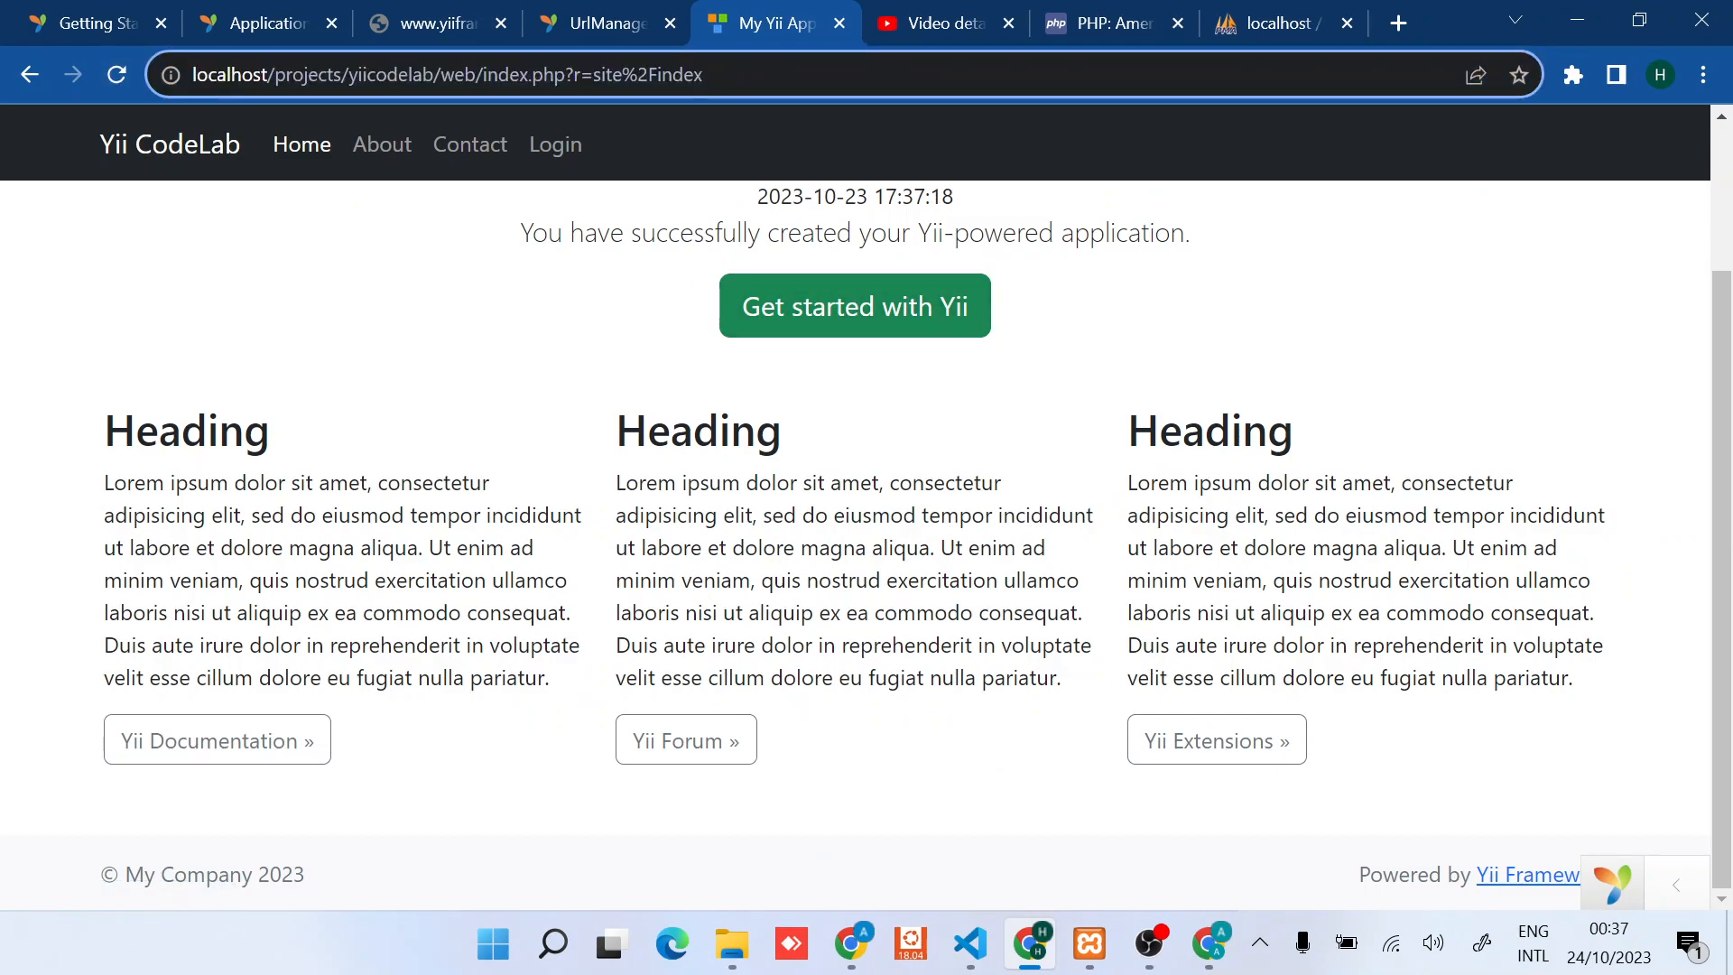
{"action": "key", "text": "shift+Left"}
{"action": "key", "text": "shift+Left"}
{"action": "key", "text": "shift+Left"}
{"action": "key", "text": "shift+Right"}
{"action": "key", "text": "shift+Right"}
{"action": "key", "text": "shift+Right"}
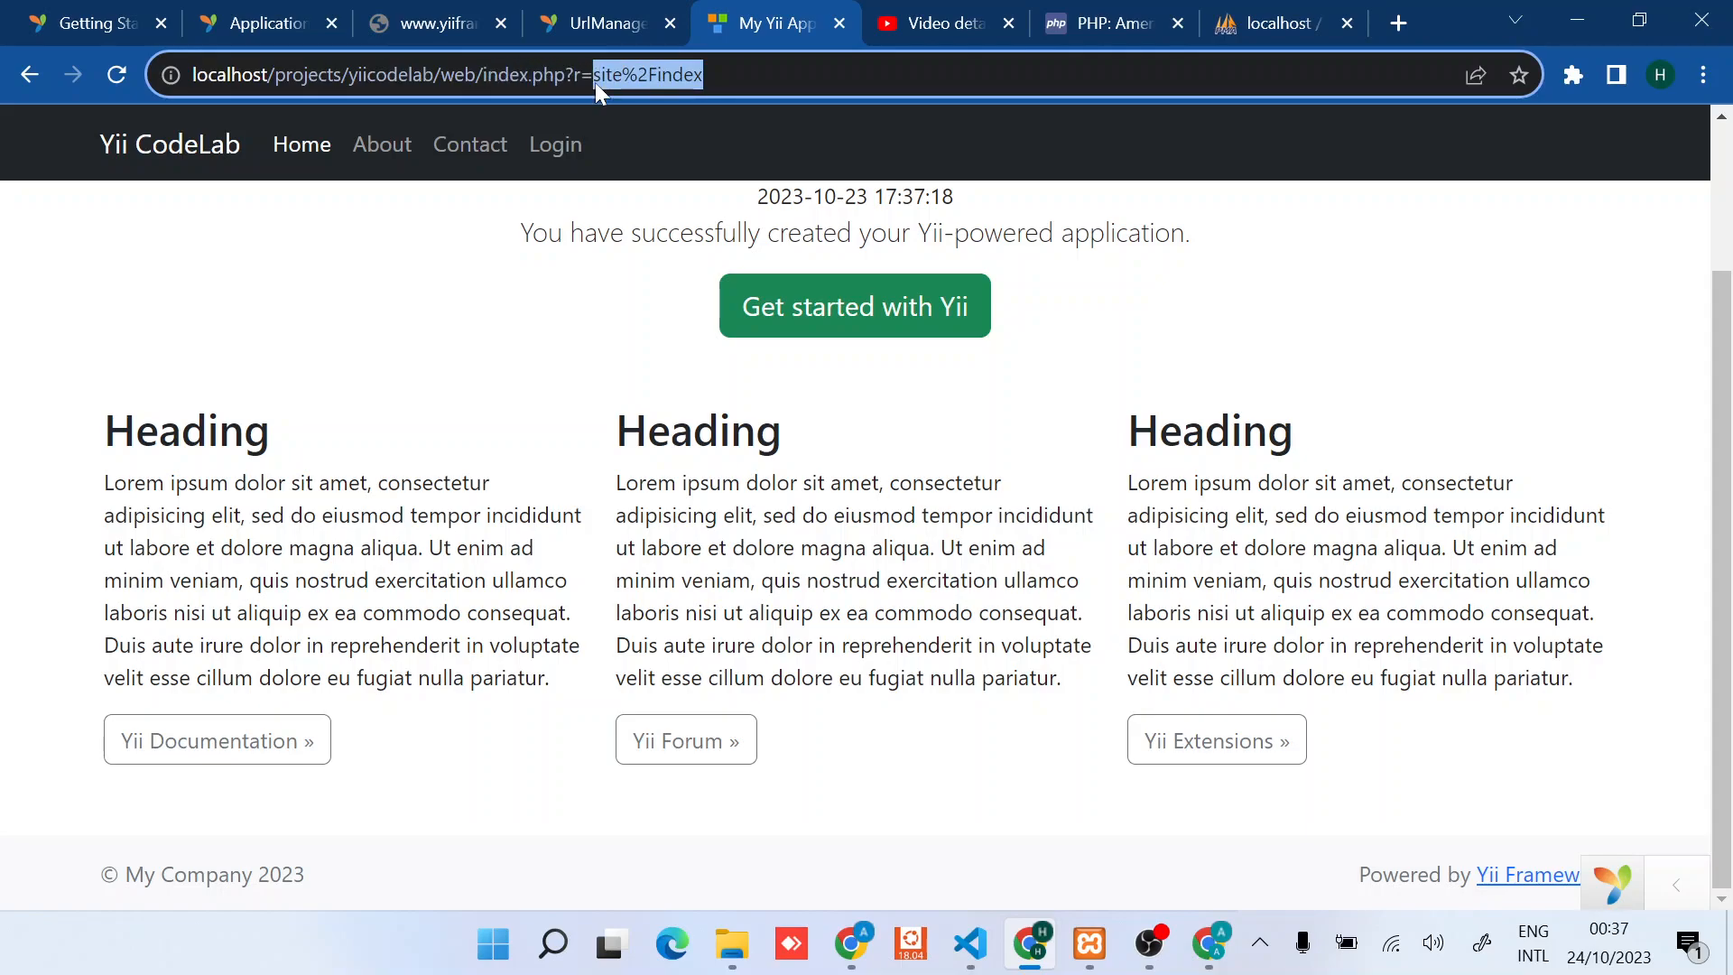
{"action": "type", "text": "gii"}
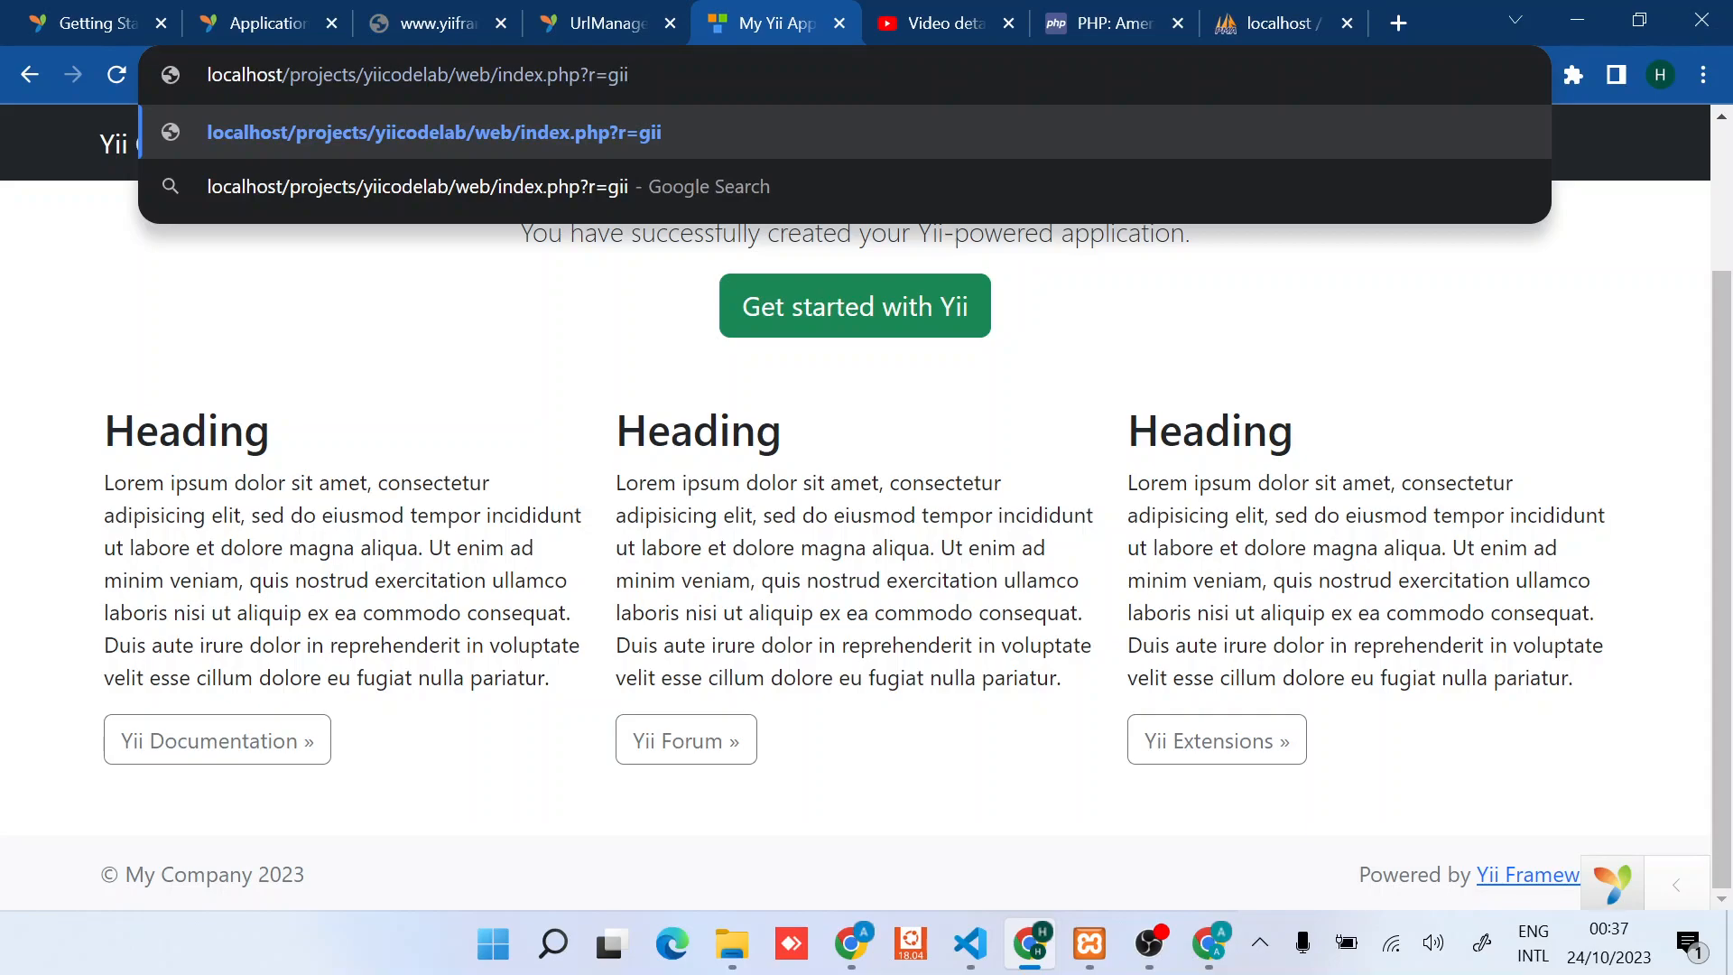
Step: Load the Gii welcome page and launch the Model Generator
{"action": "key", "text": "Return"}
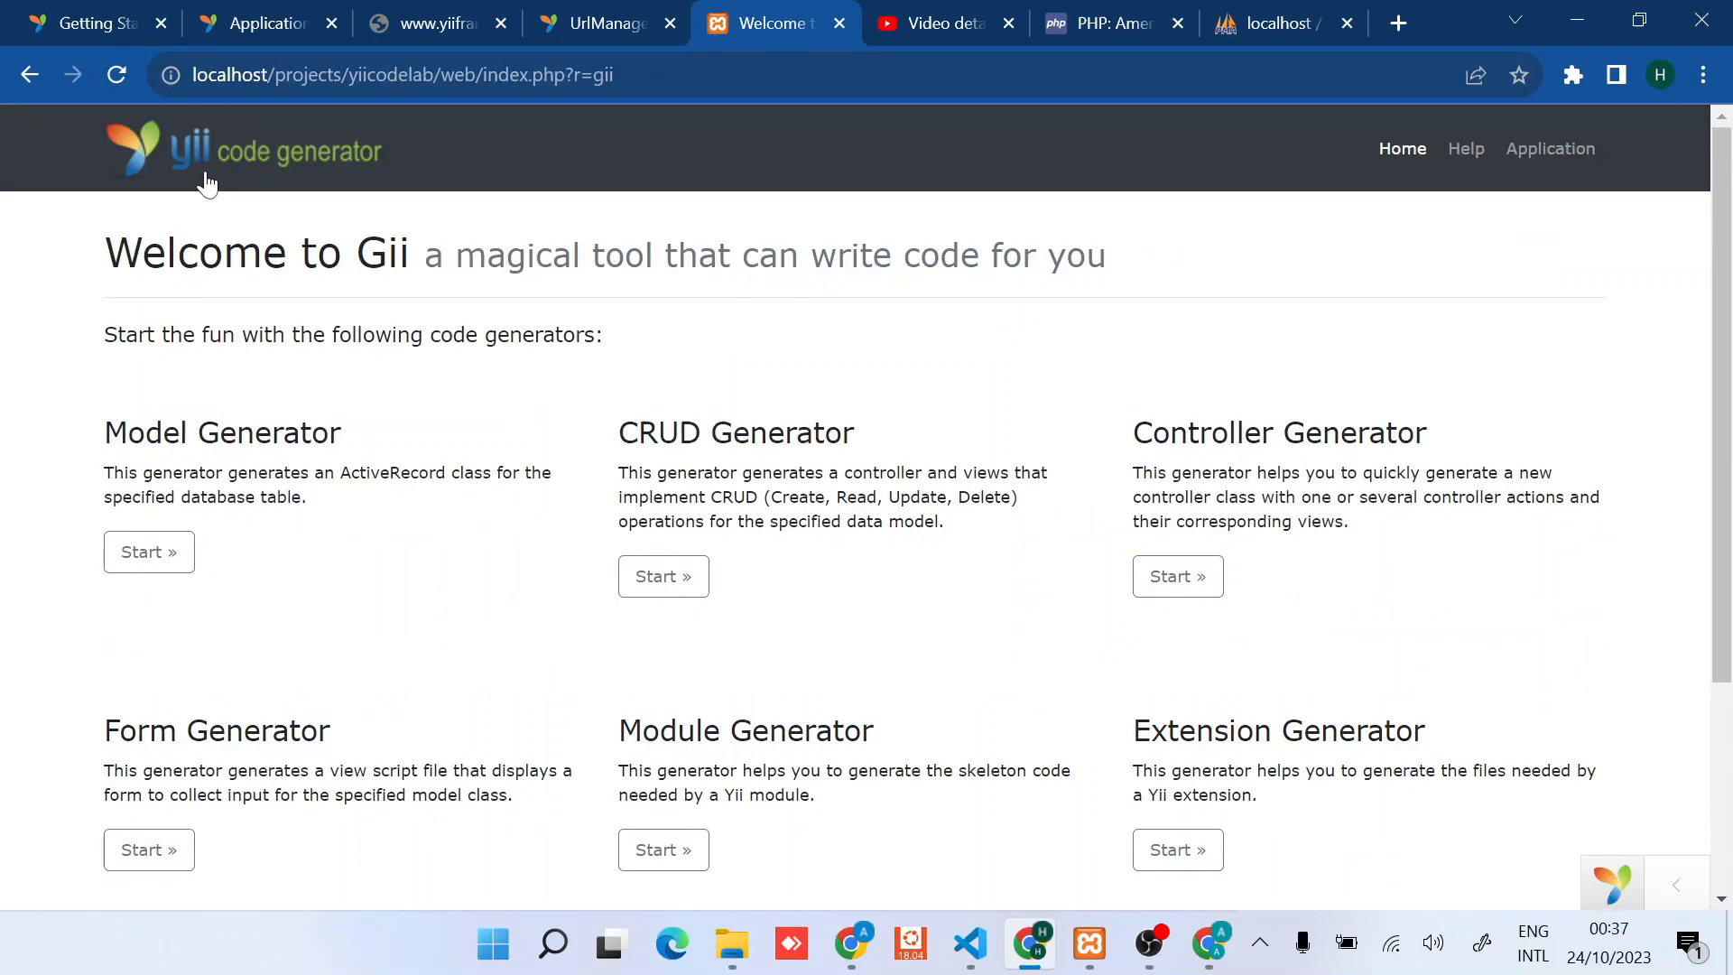
{"action": "double_click", "coordinate": [196, 253]}
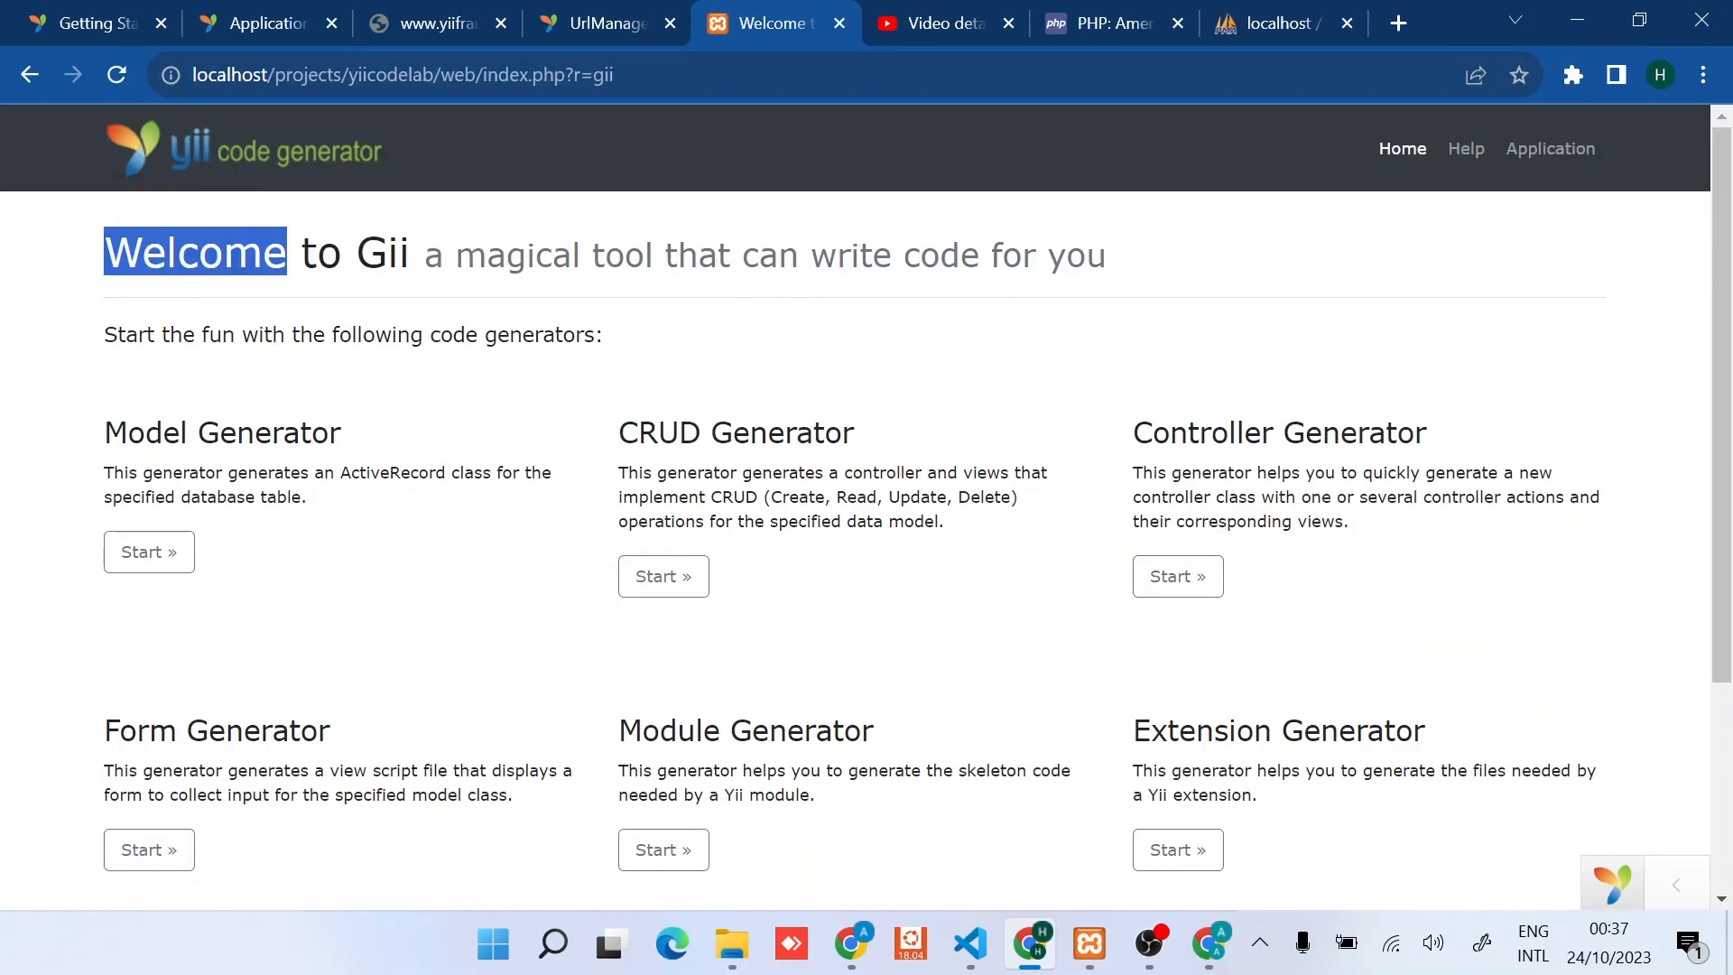
{"action": "double_click", "coordinate": [382, 254]}
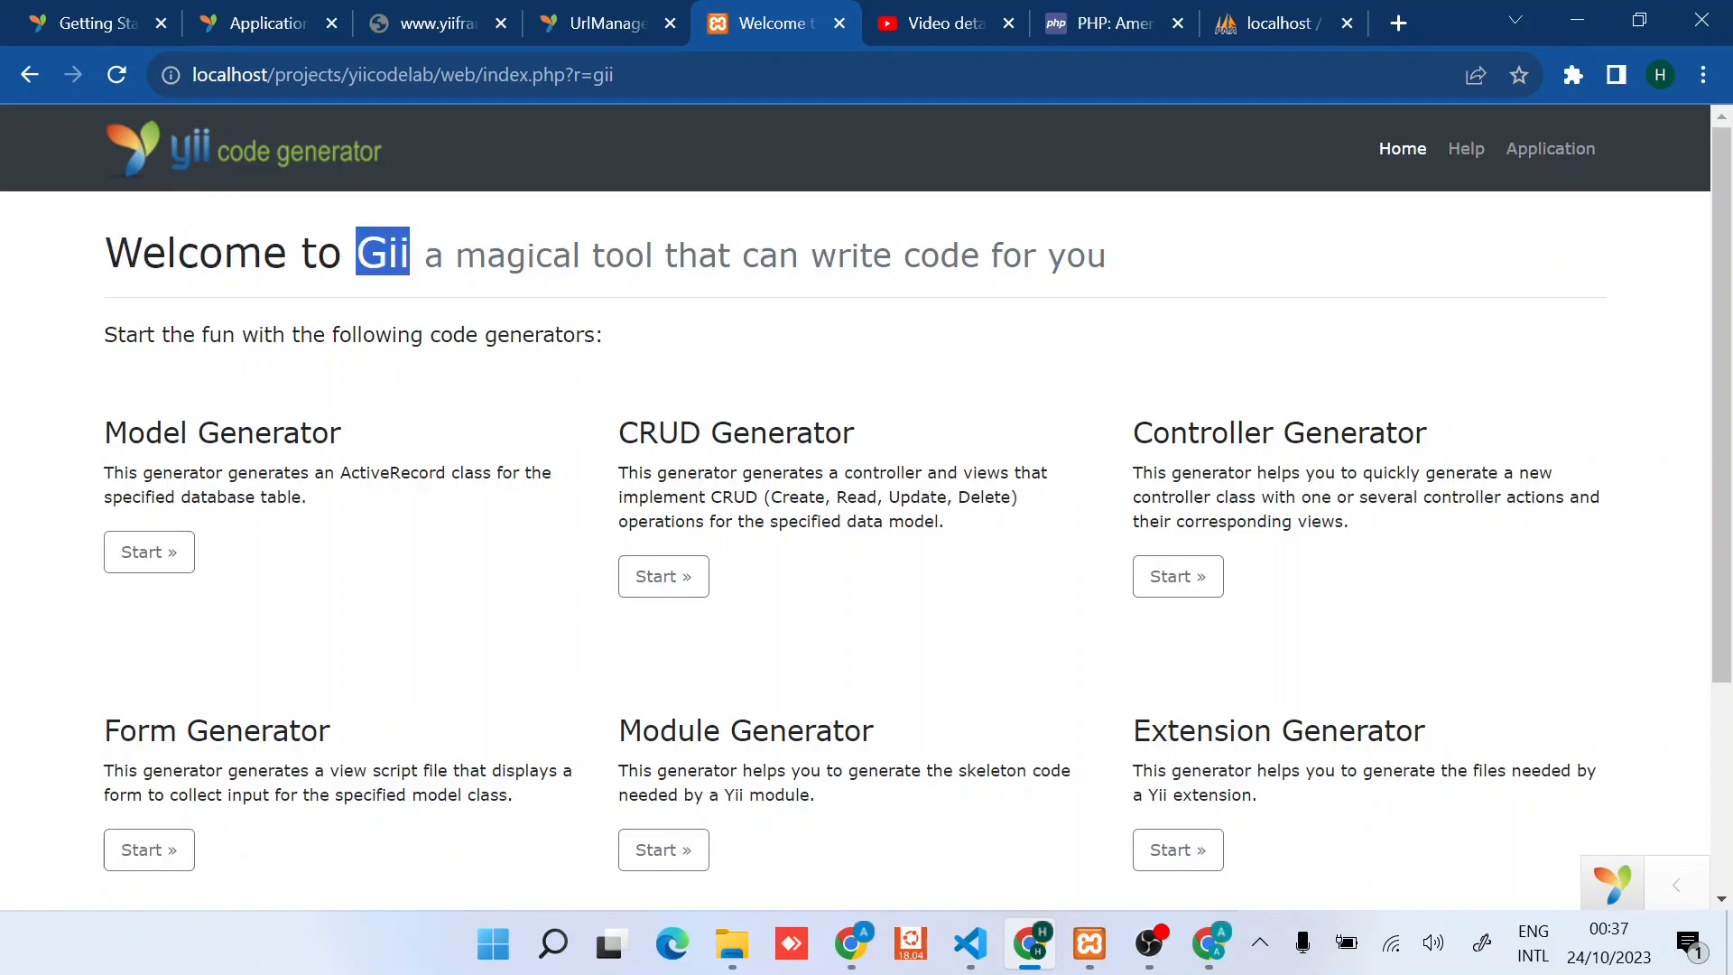
{"action": "left_click", "coordinate": [382, 253]}
{"action": "left_click", "coordinate": [149, 552]}
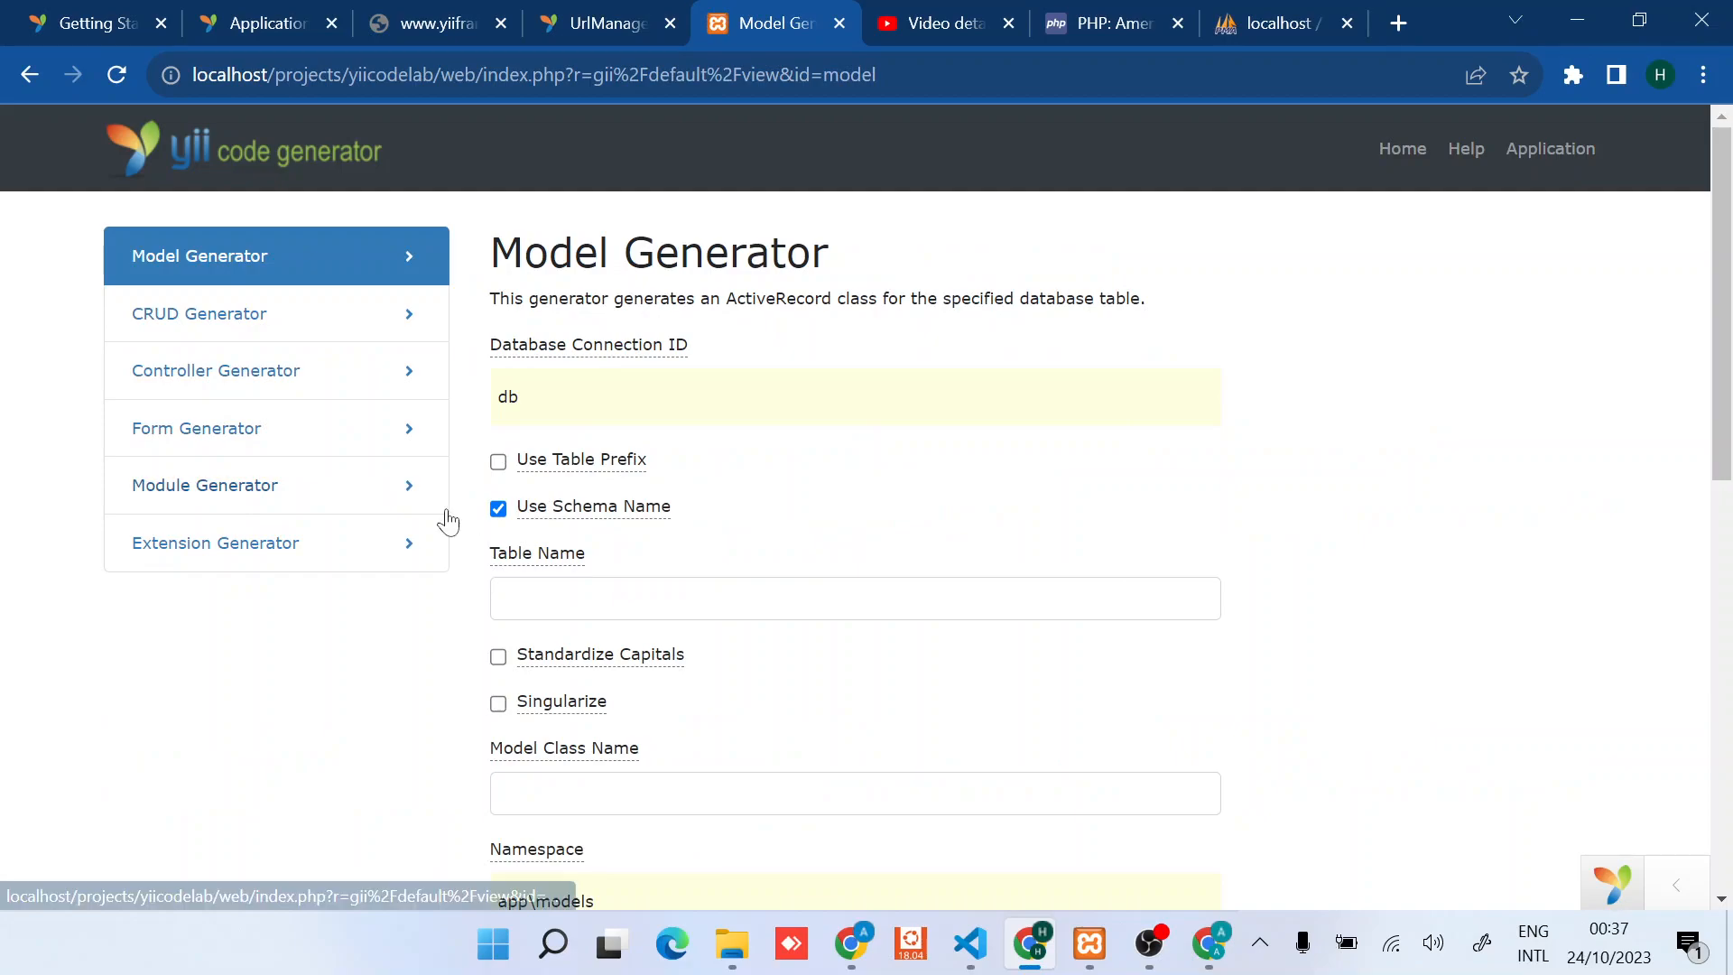
{"action": "mouse_move", "coordinate": [542, 397]}
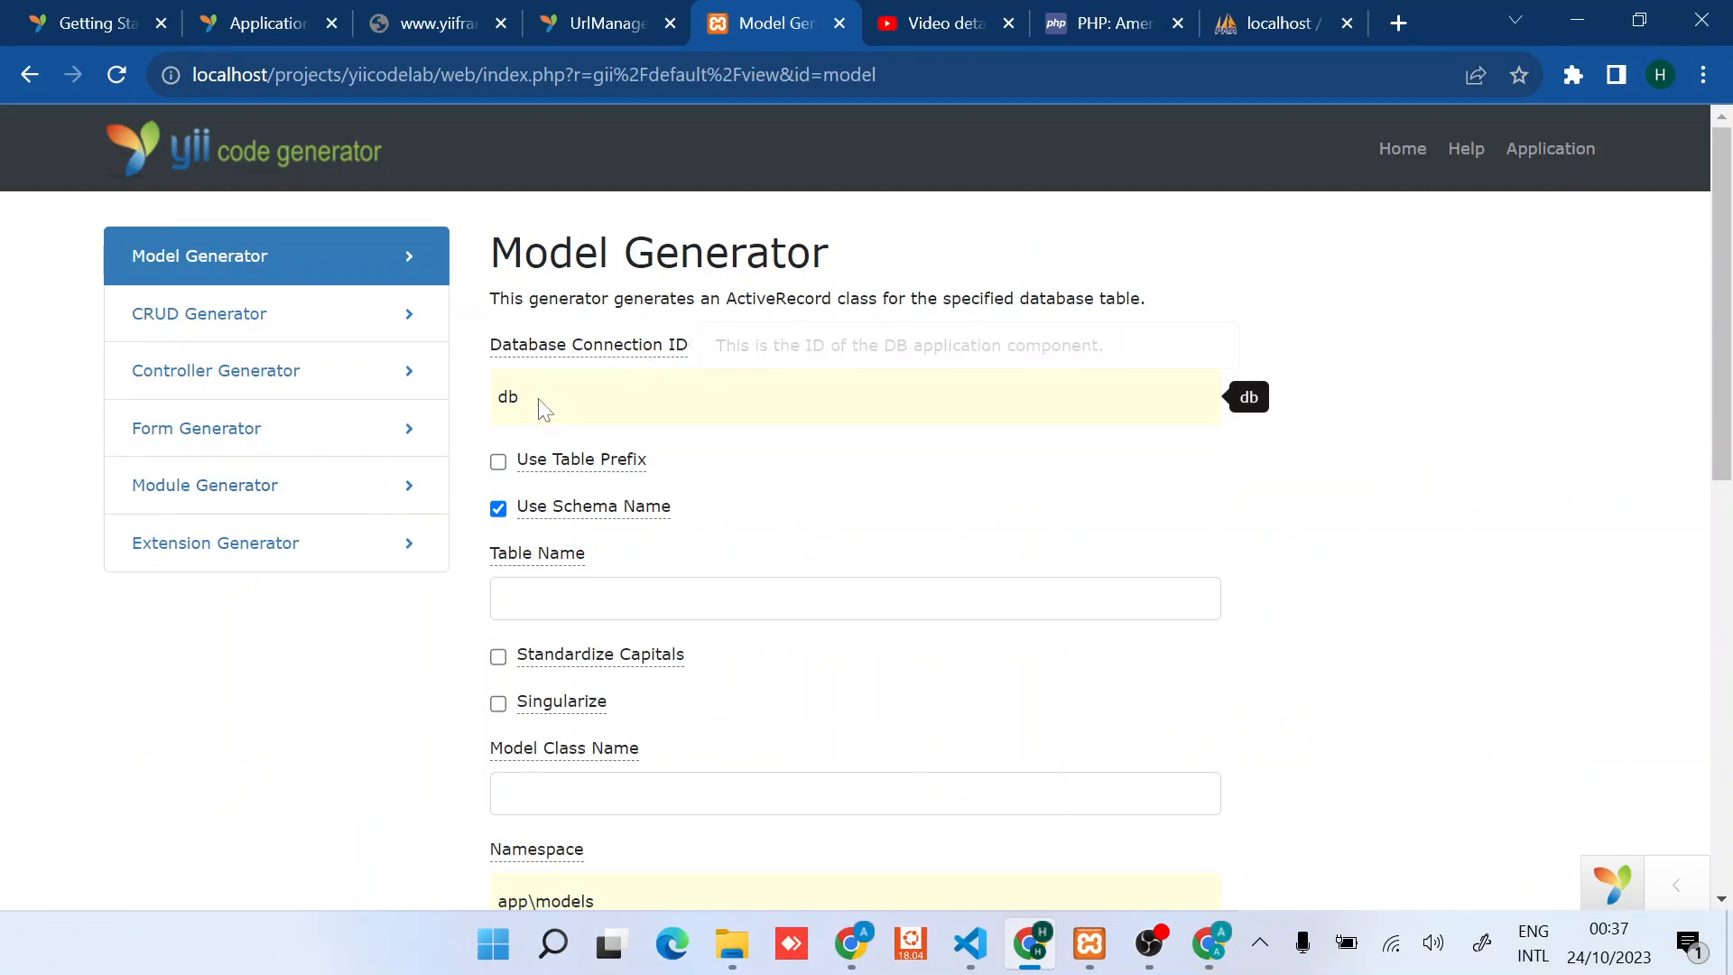
Step: Check the Database Connection ID field is db, then head back to the editor windows
{"action": "left_click", "coordinate": [853, 396]}
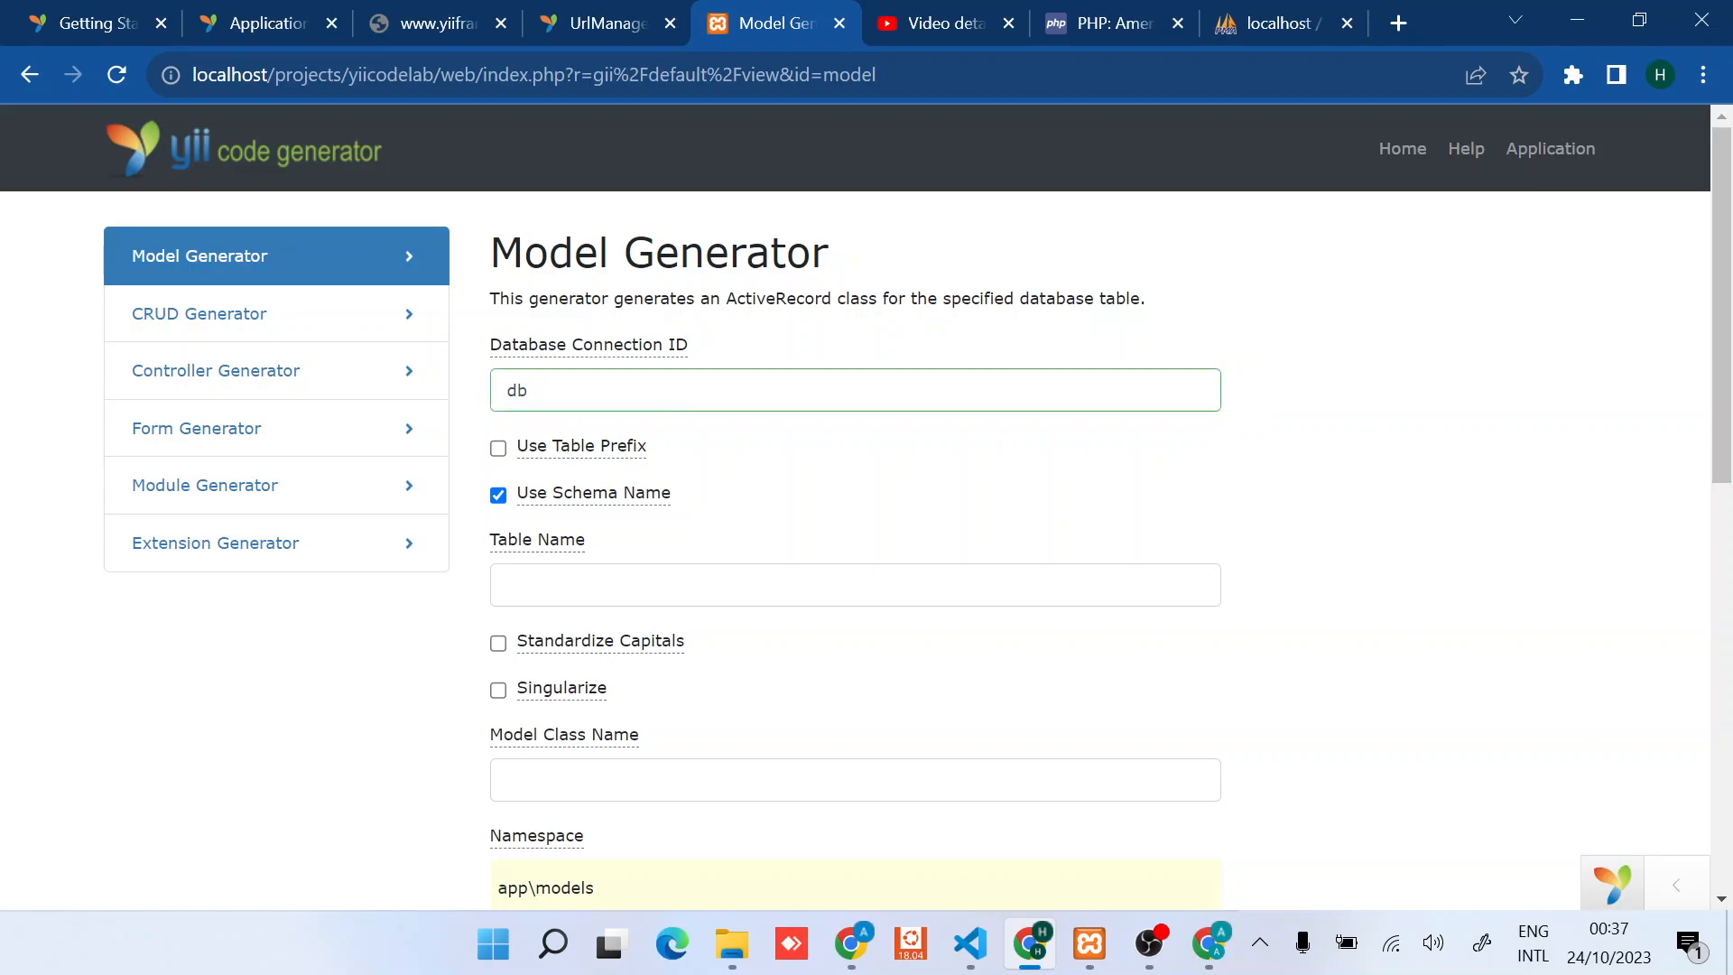
{"action": "left_click", "coordinate": [985, 947]}
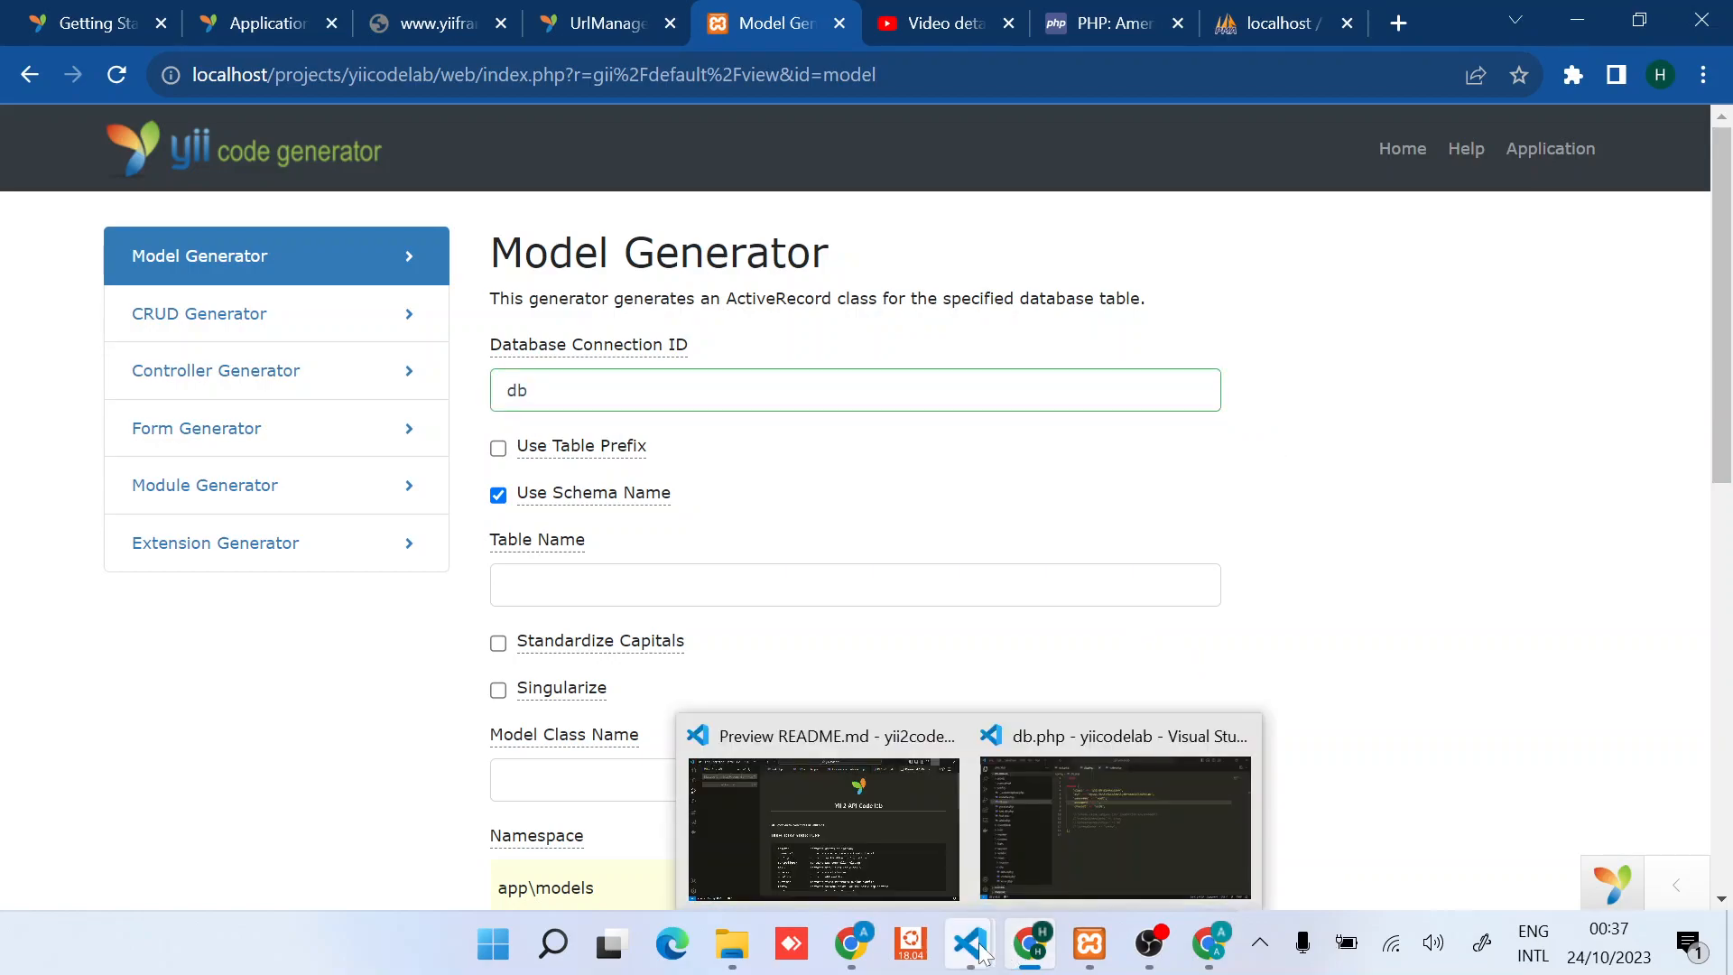
Step: Show web.php line 46 wiring 'db' => $db and highlight the db component name
{"action": "left_click", "coordinate": [1101, 815]}
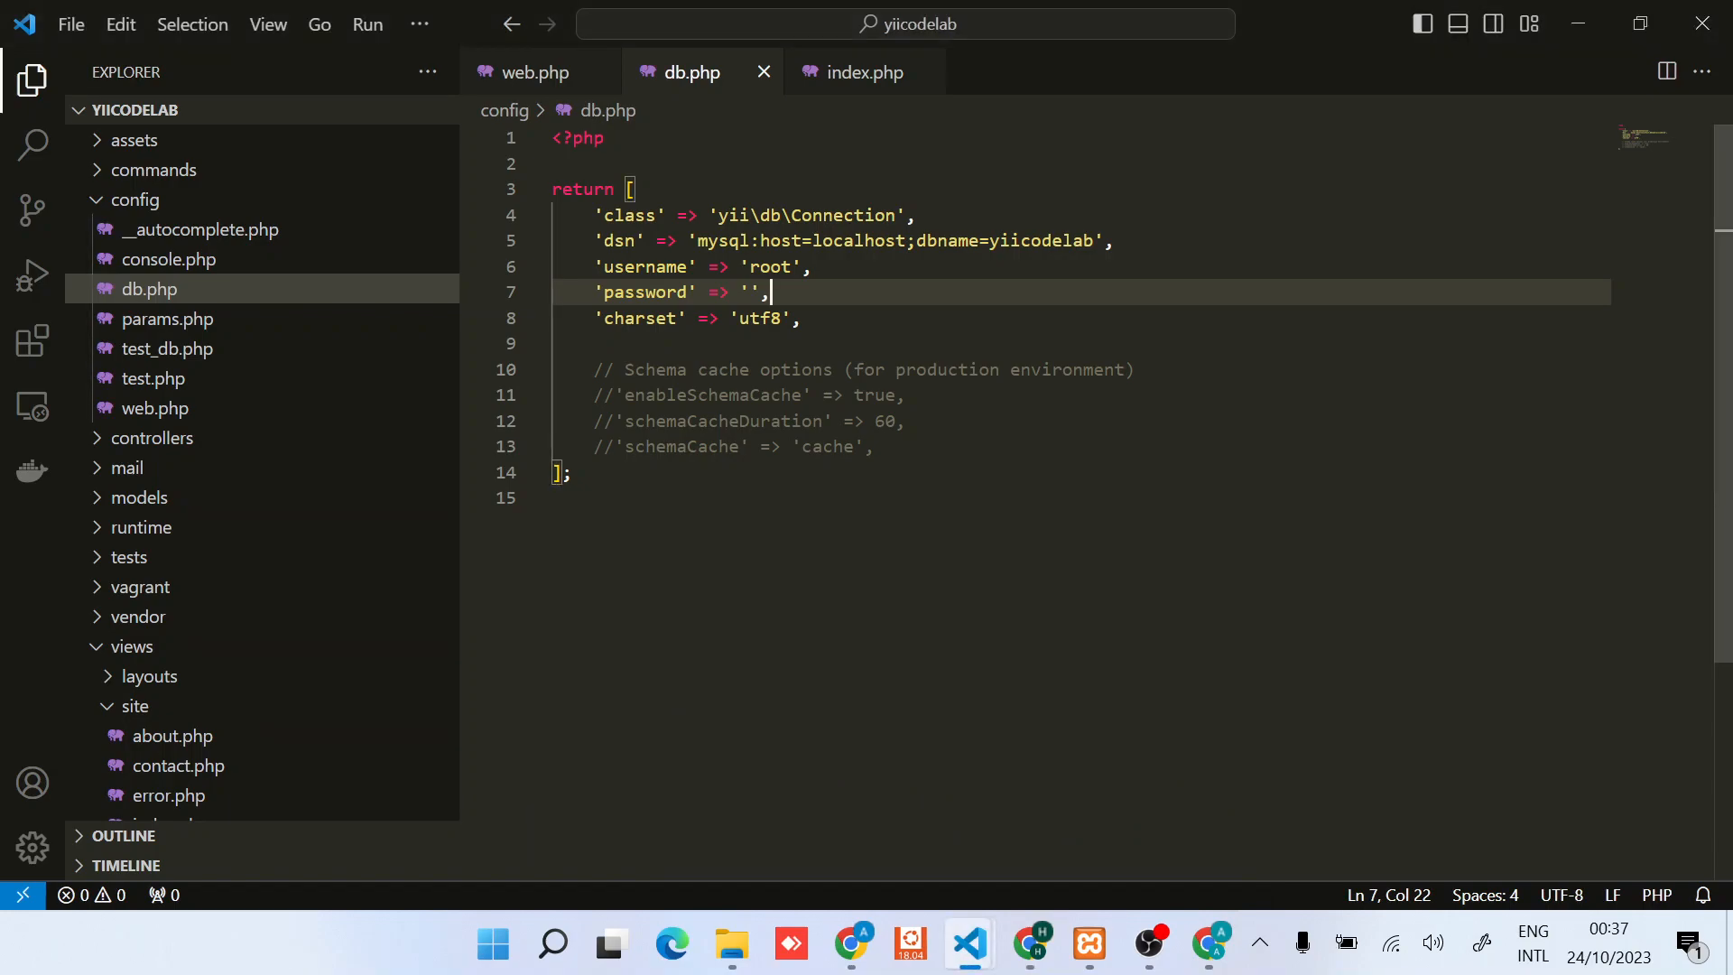
{"action": "left_click", "coordinate": [535, 72]}
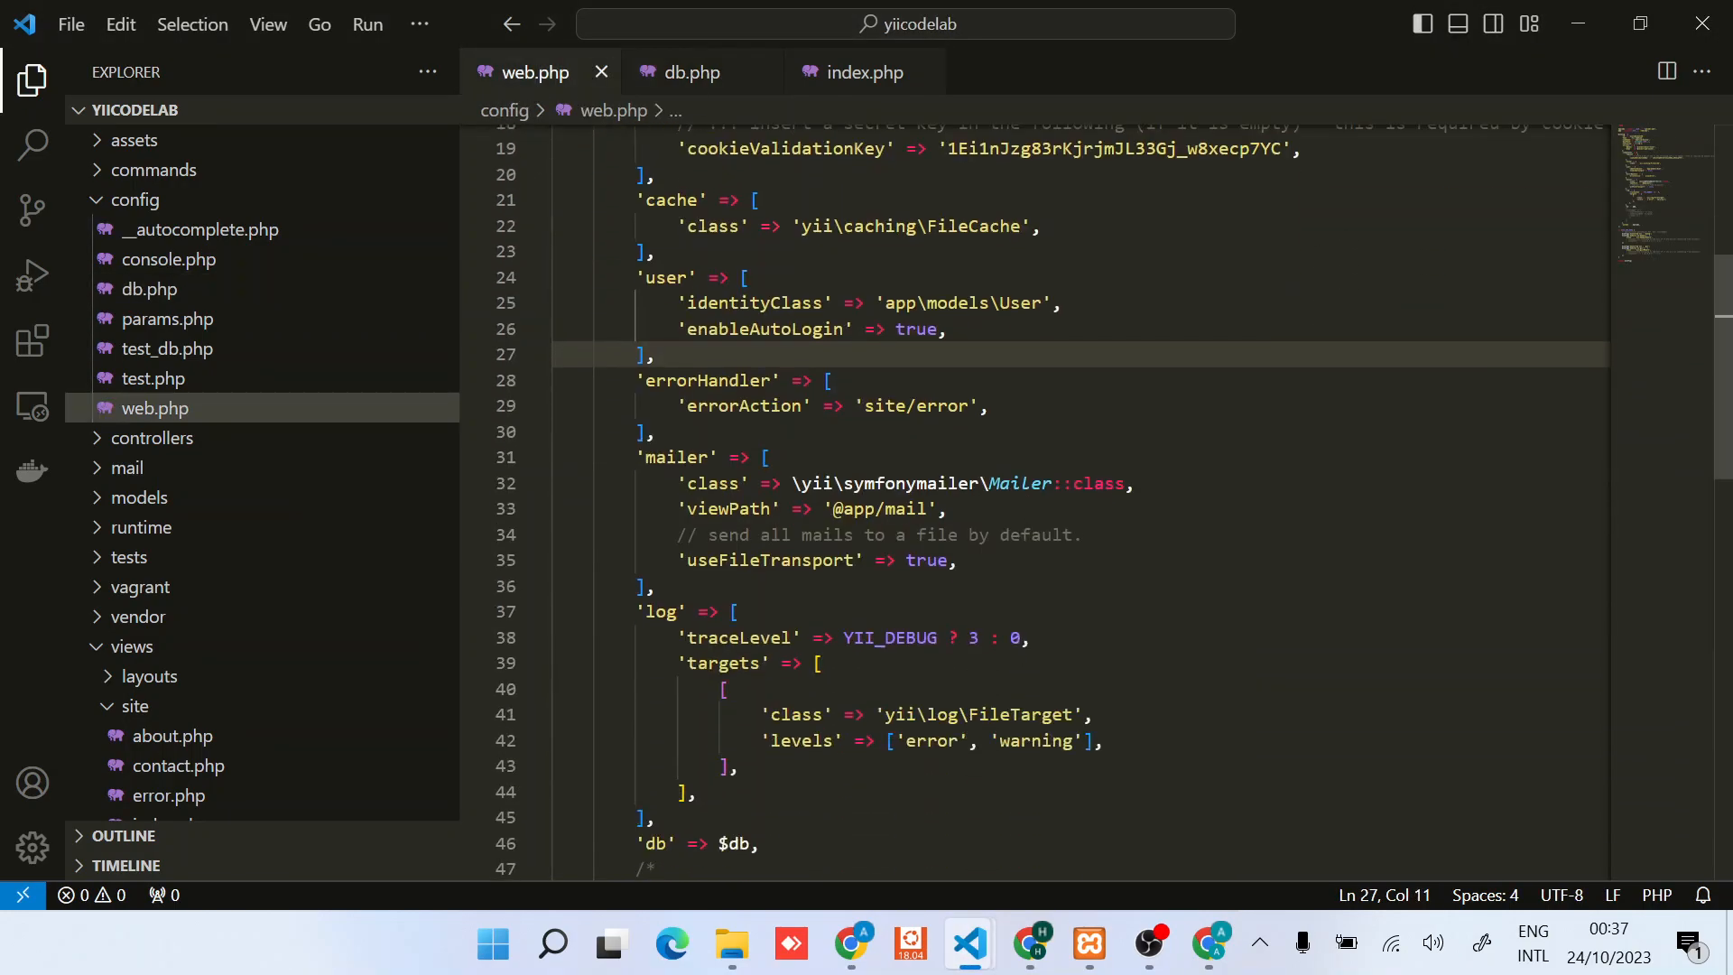
{"action": "scroll", "coordinate": [1056, 502], "scroll_direction": "down", "scroll_amount": 6}
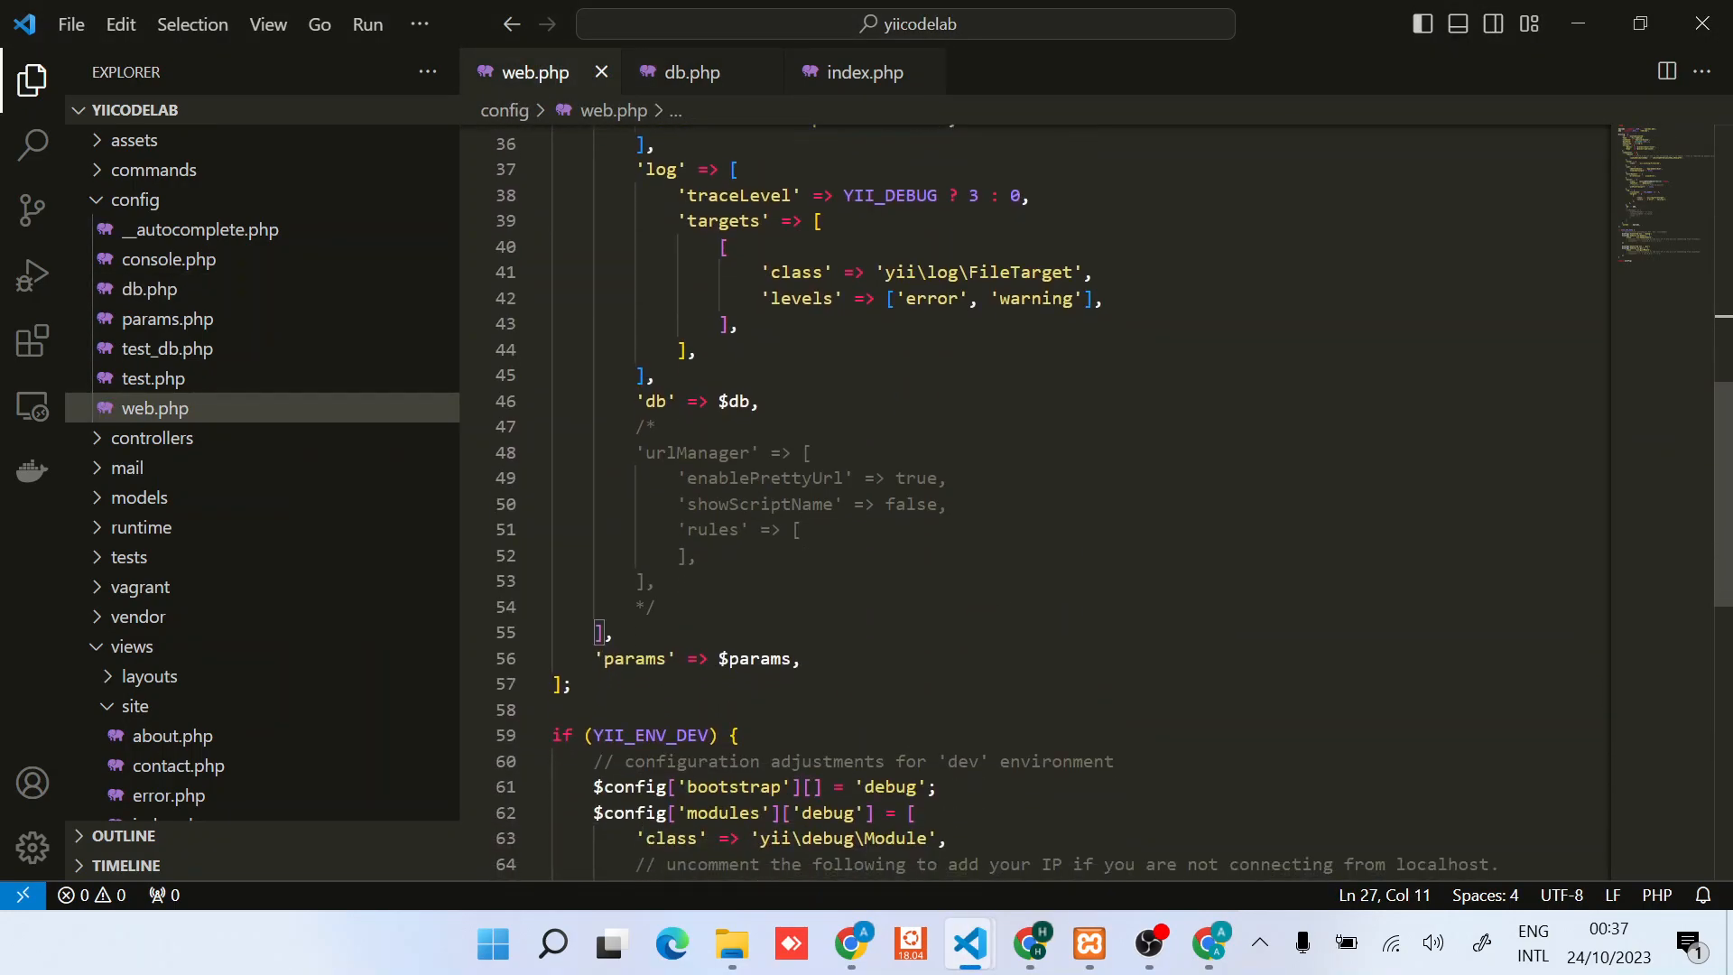
{"action": "double_click", "coordinate": [656, 400]}
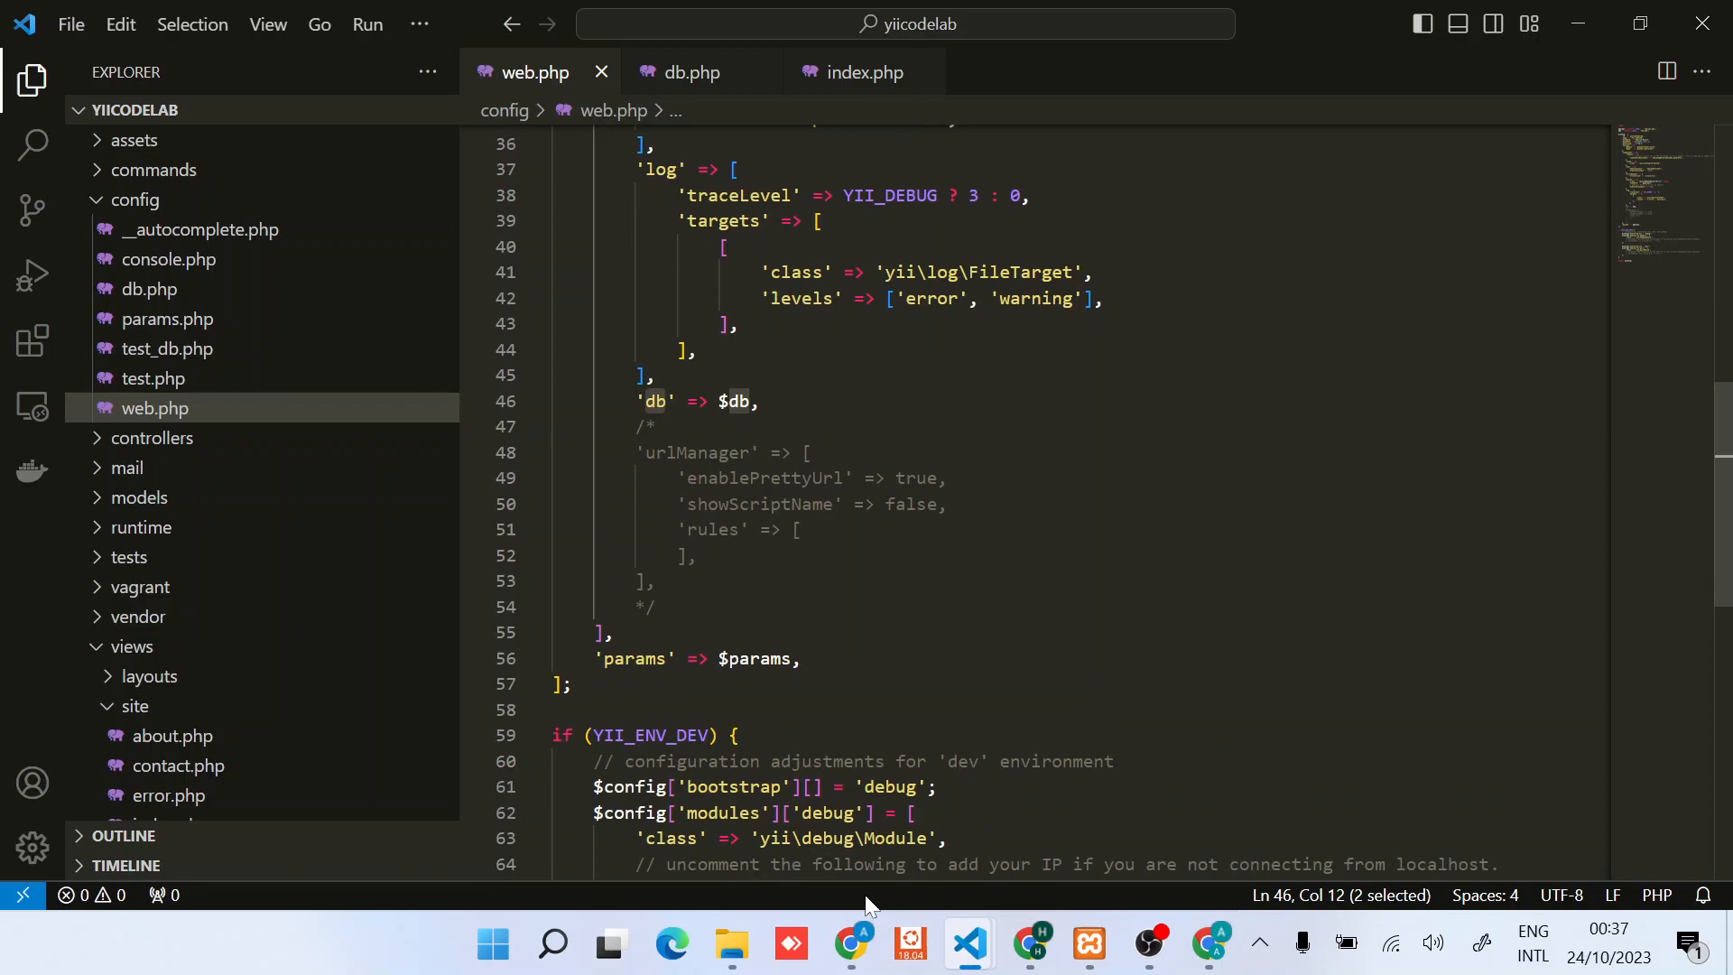
{"action": "mouse_move", "coordinate": [1029, 943]}
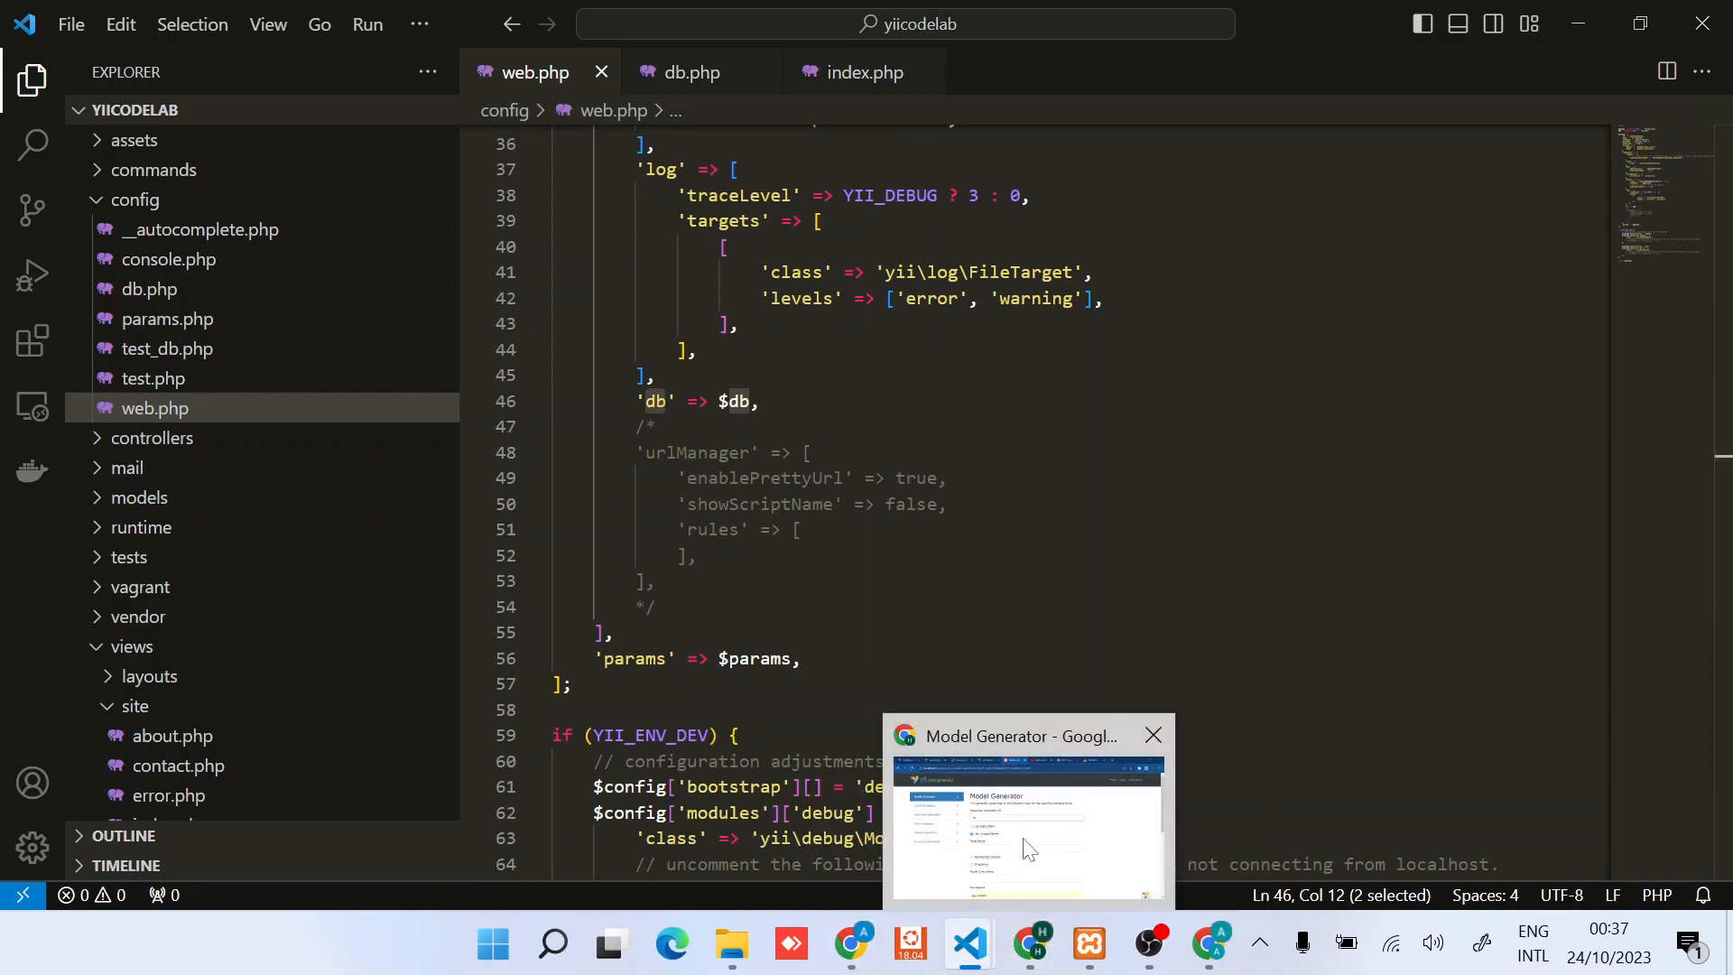
Step: Choose the product table as the Table Name in Gii's Model Generator
{"action": "left_click", "coordinate": [1043, 944]}
{"action": "scroll", "coordinate": [854, 508], "scroll_direction": "down", "scroll_amount": 1}
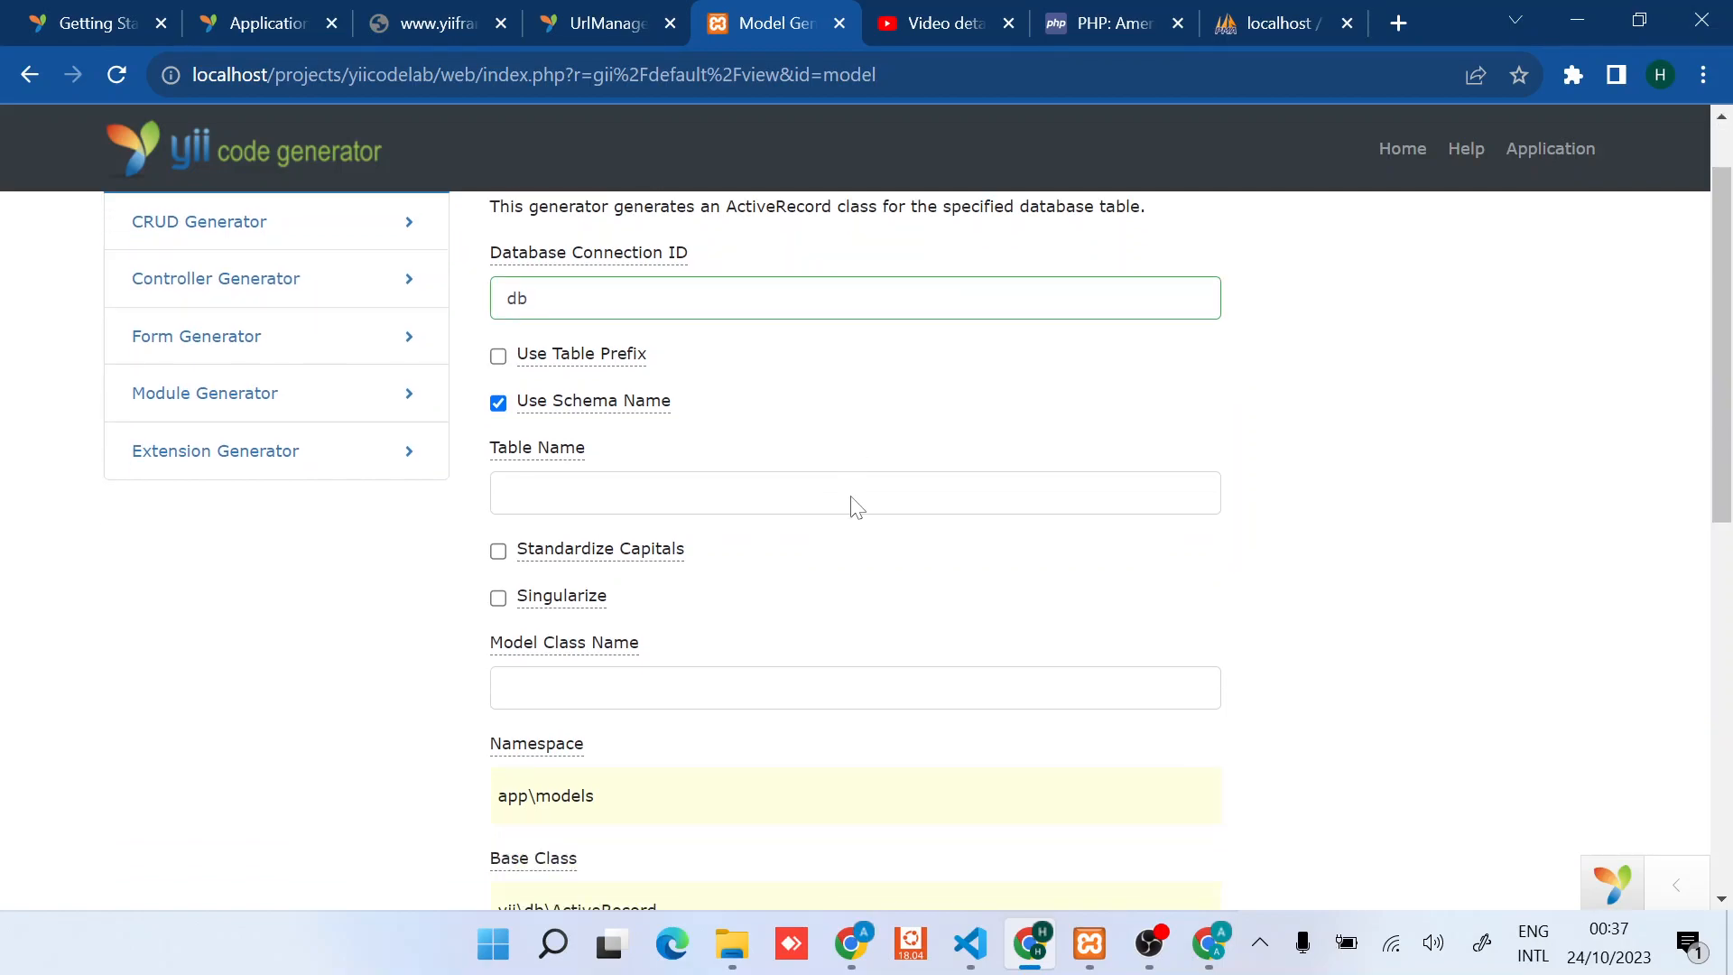
{"action": "left_click", "coordinate": [610, 456]}
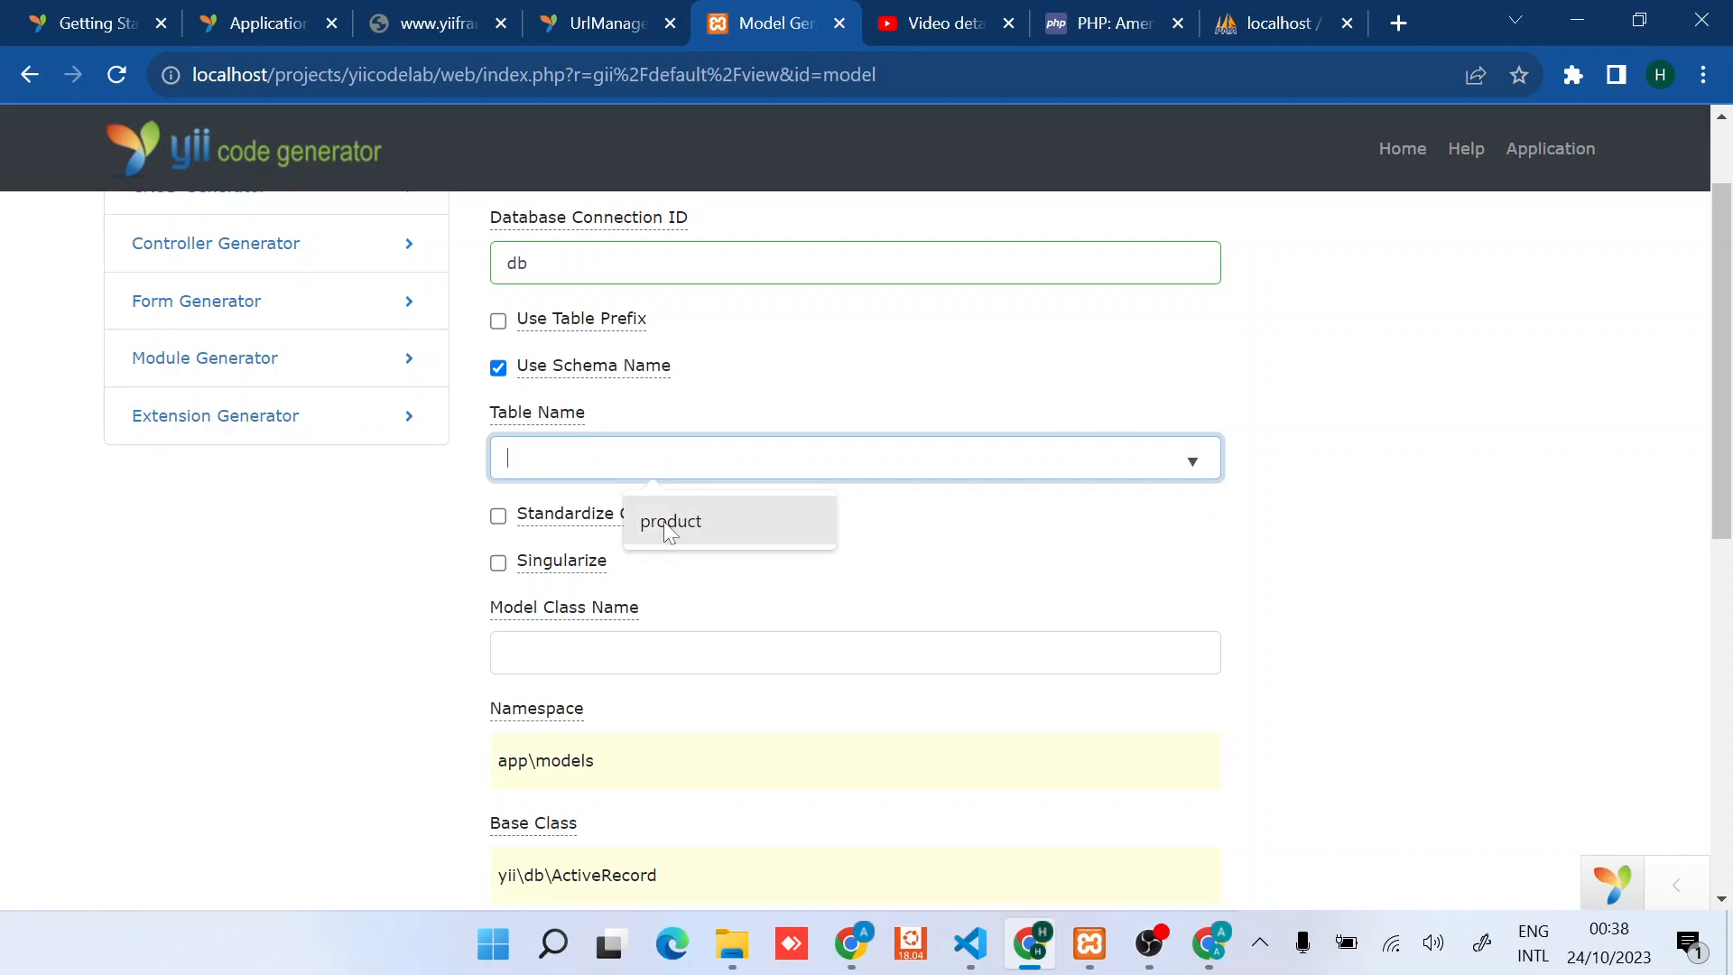
{"action": "left_click", "coordinate": [679, 538]}
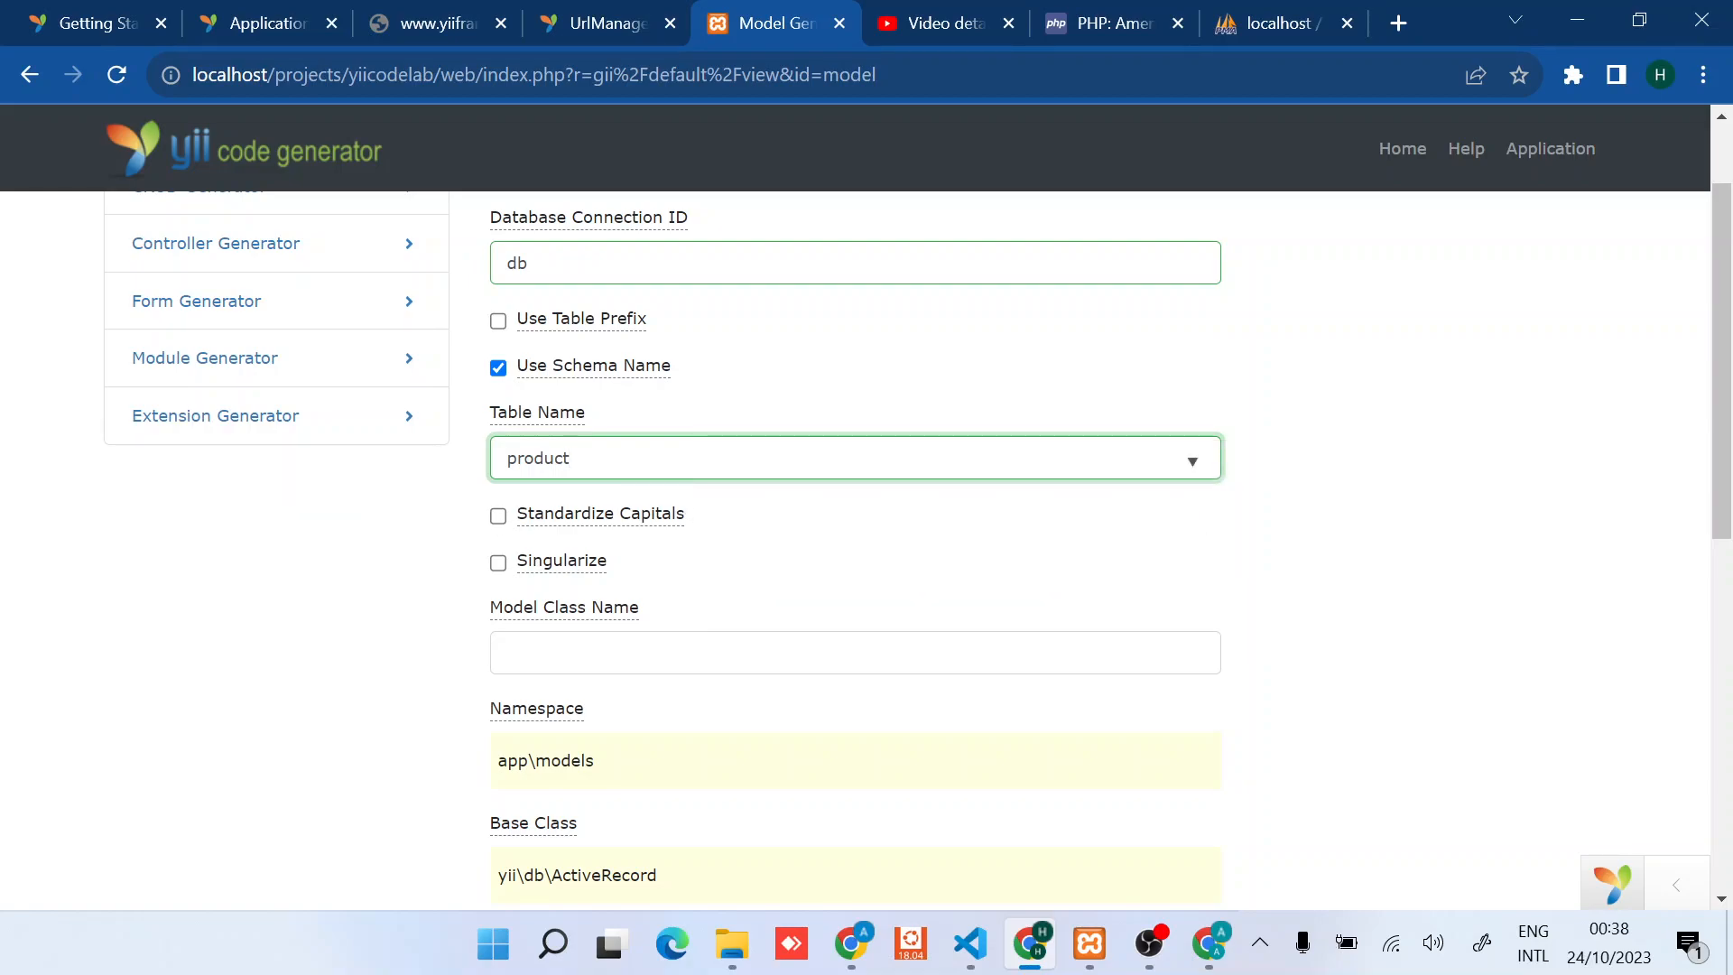
Step: Enable Standardize Capitals and Singularize, preview, and generate models/Product.php
{"action": "left_click", "coordinate": [499, 515]}
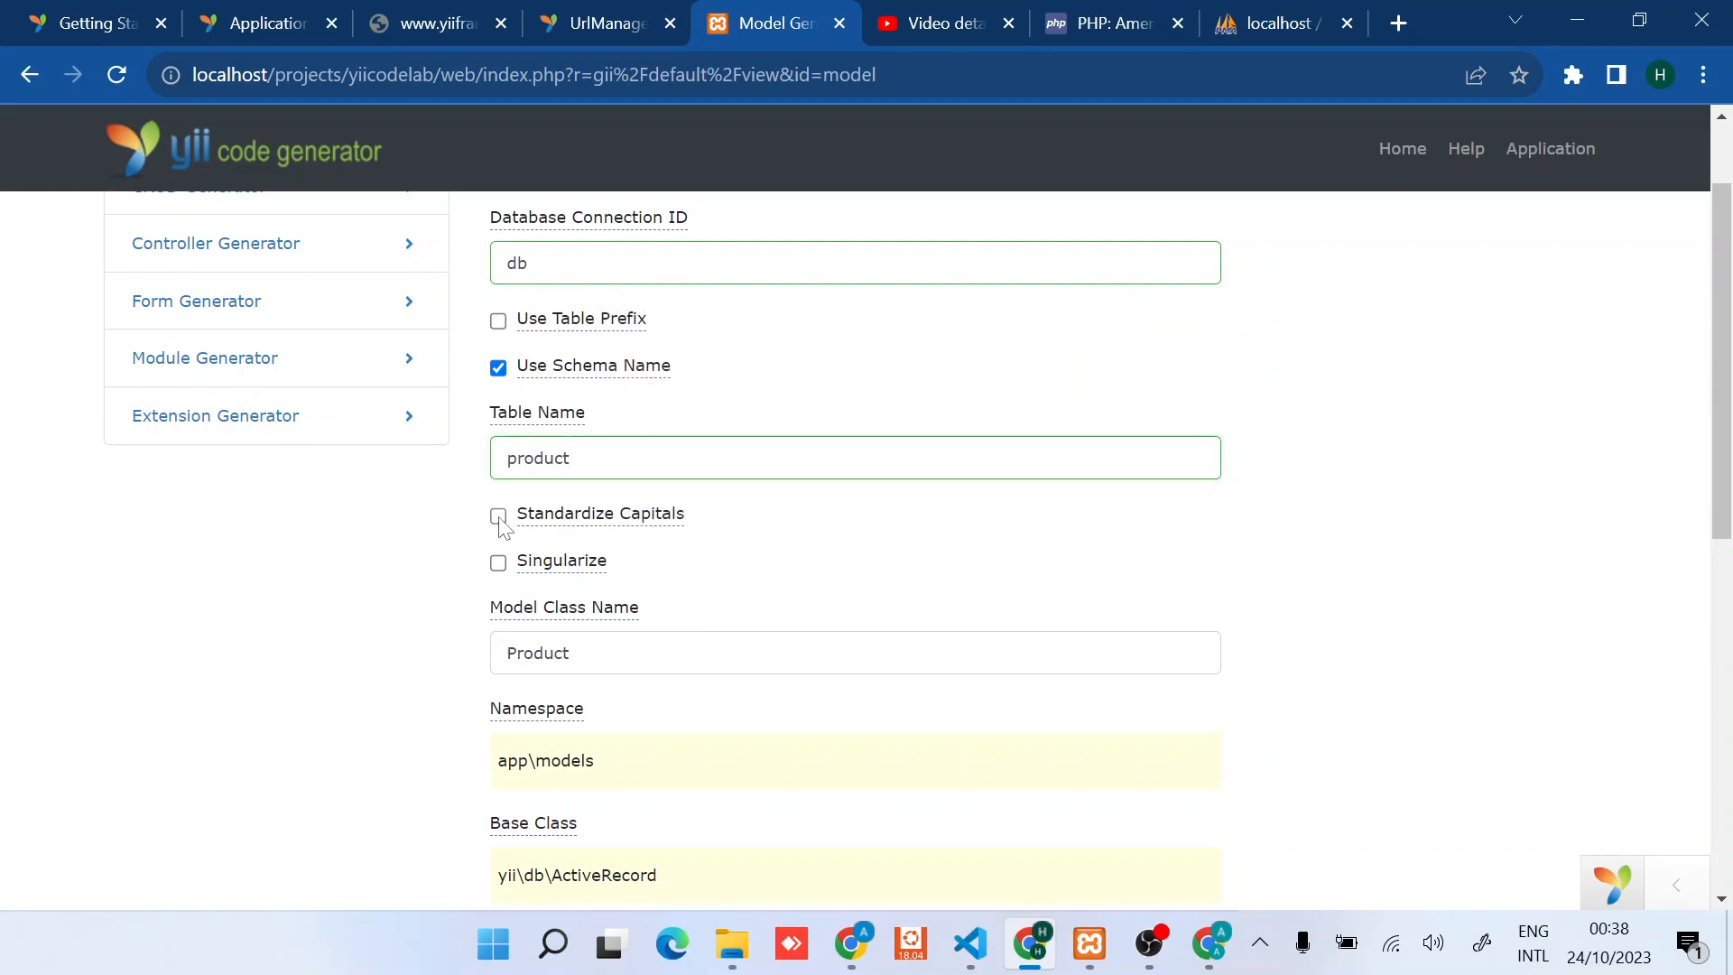
{"action": "left_click", "coordinate": [499, 562]}
{"action": "scroll", "coordinate": [501, 566], "scroll_direction": "down", "scroll_amount": 5}
{"action": "scroll", "coordinate": [595, 649], "scroll_direction": "down", "scroll_amount": 3}
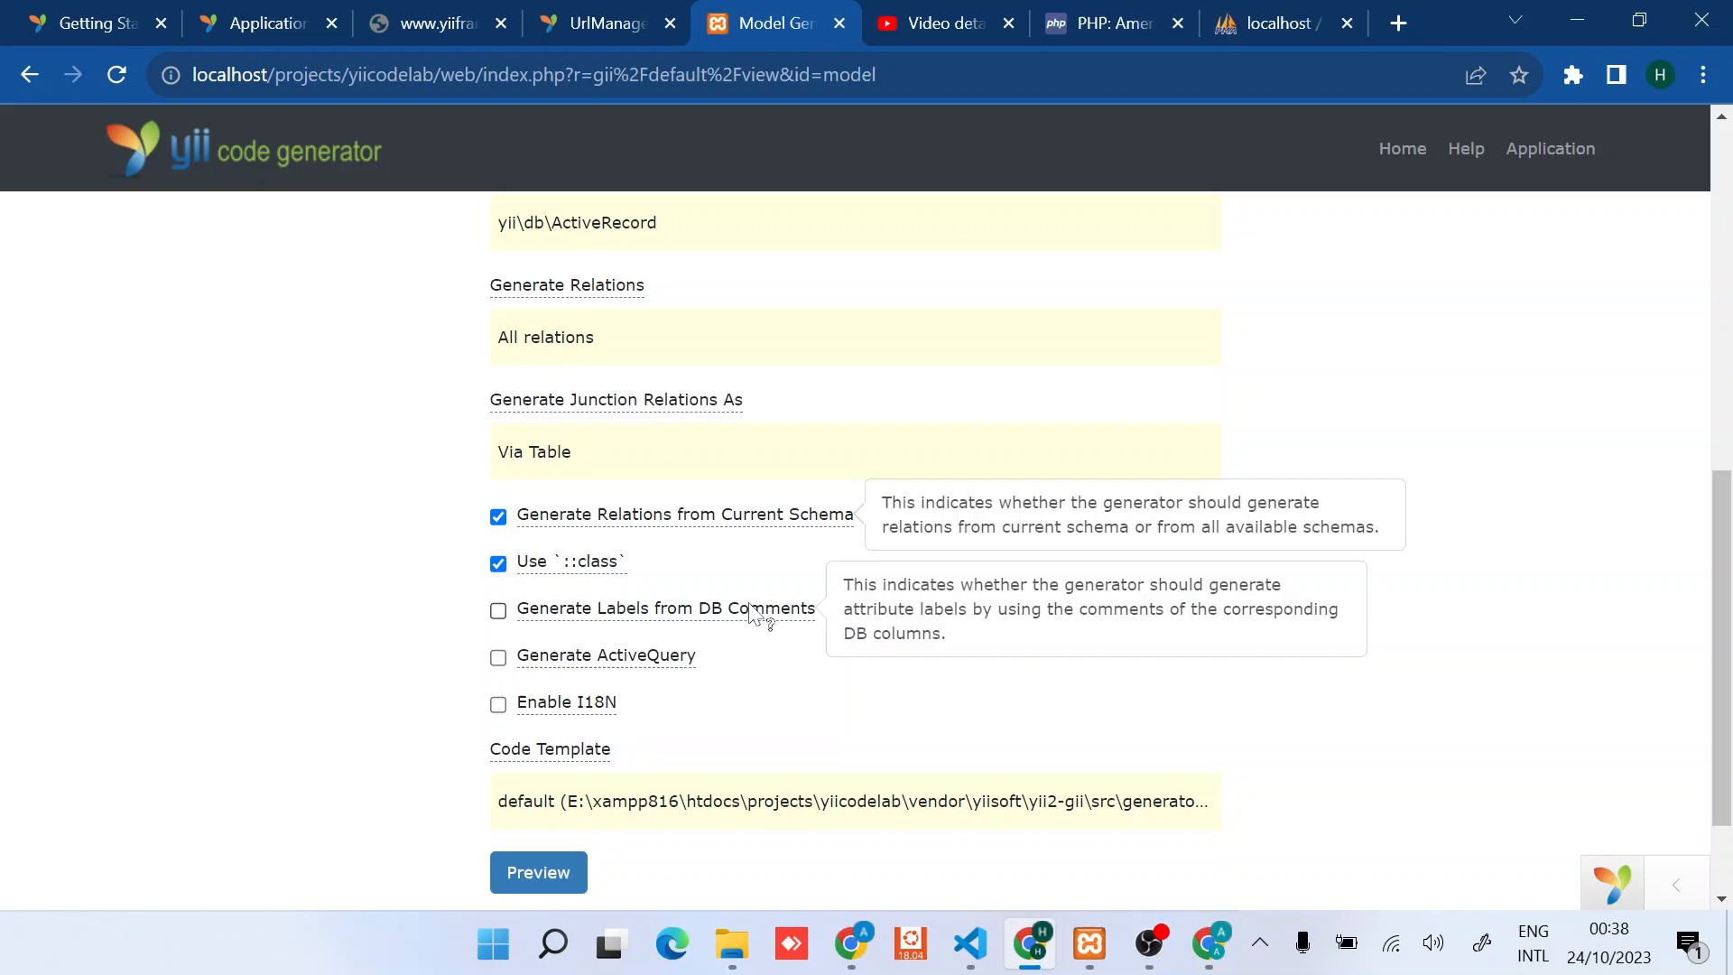
{"action": "left_click", "coordinate": [537, 733]}
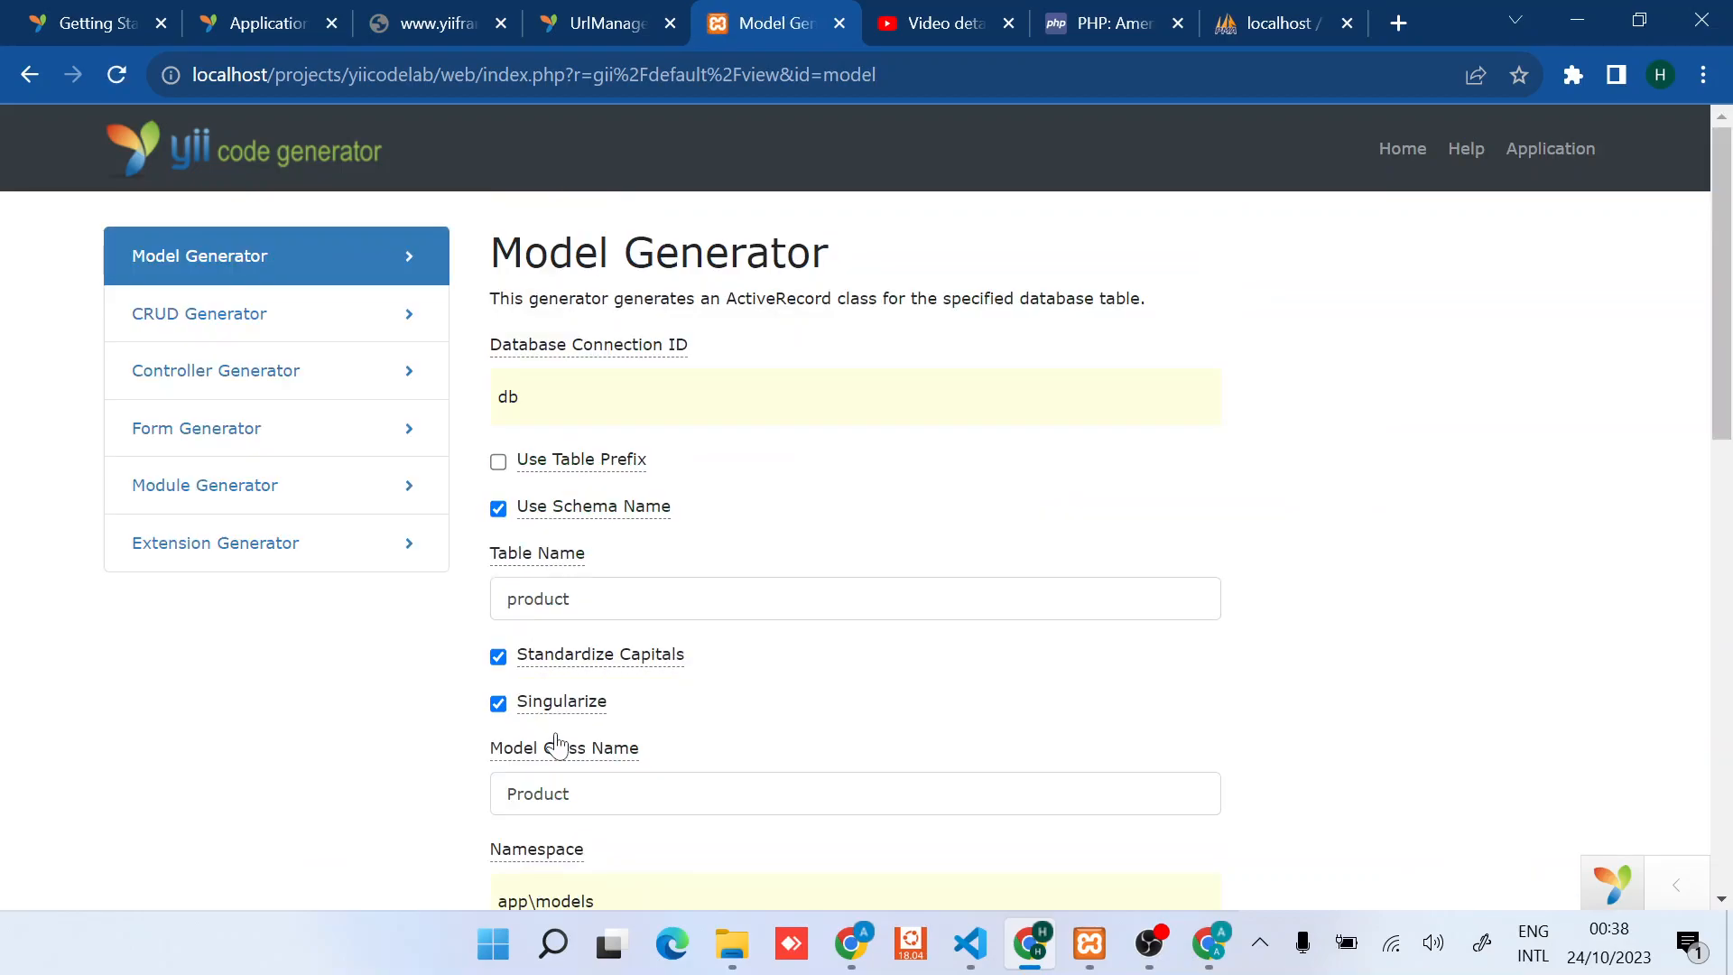
{"action": "left_click", "coordinate": [648, 509]}
{"action": "scroll", "coordinate": [663, 525], "scroll_direction": "down", "scroll_amount": 8}
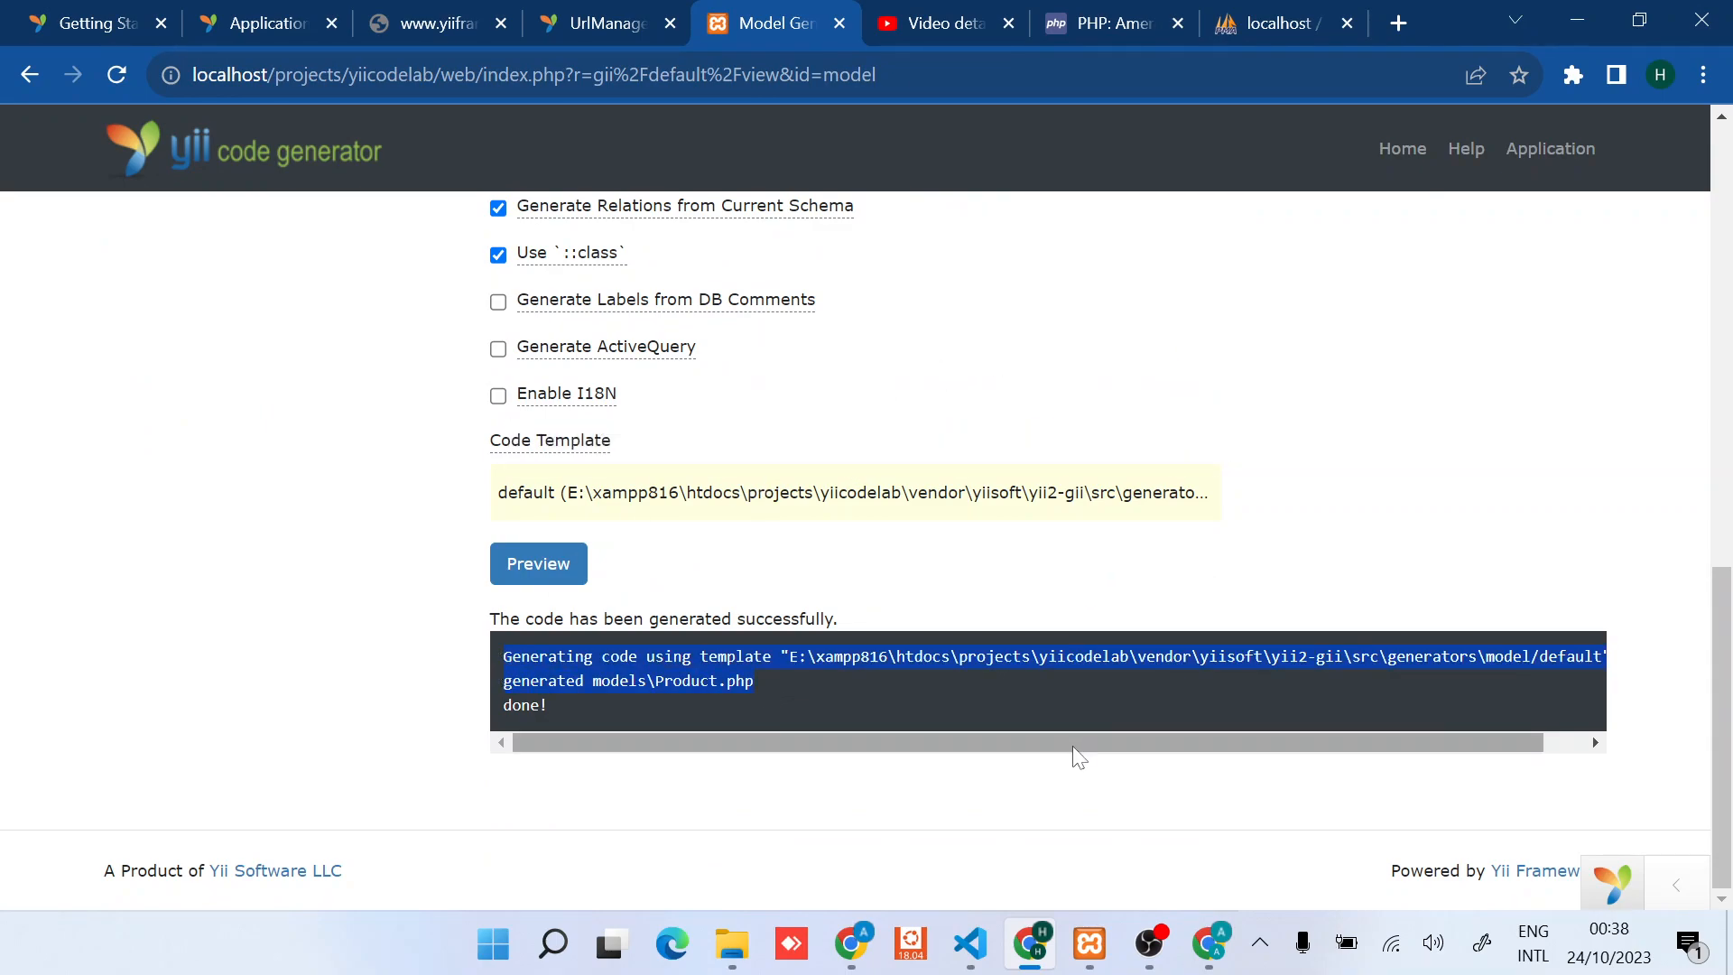
Step: Show the generated models/Product.php from the Explorer's models folder
{"action": "mouse_move", "coordinate": [968, 944]}
{"action": "left_click", "coordinate": [1046, 814]}
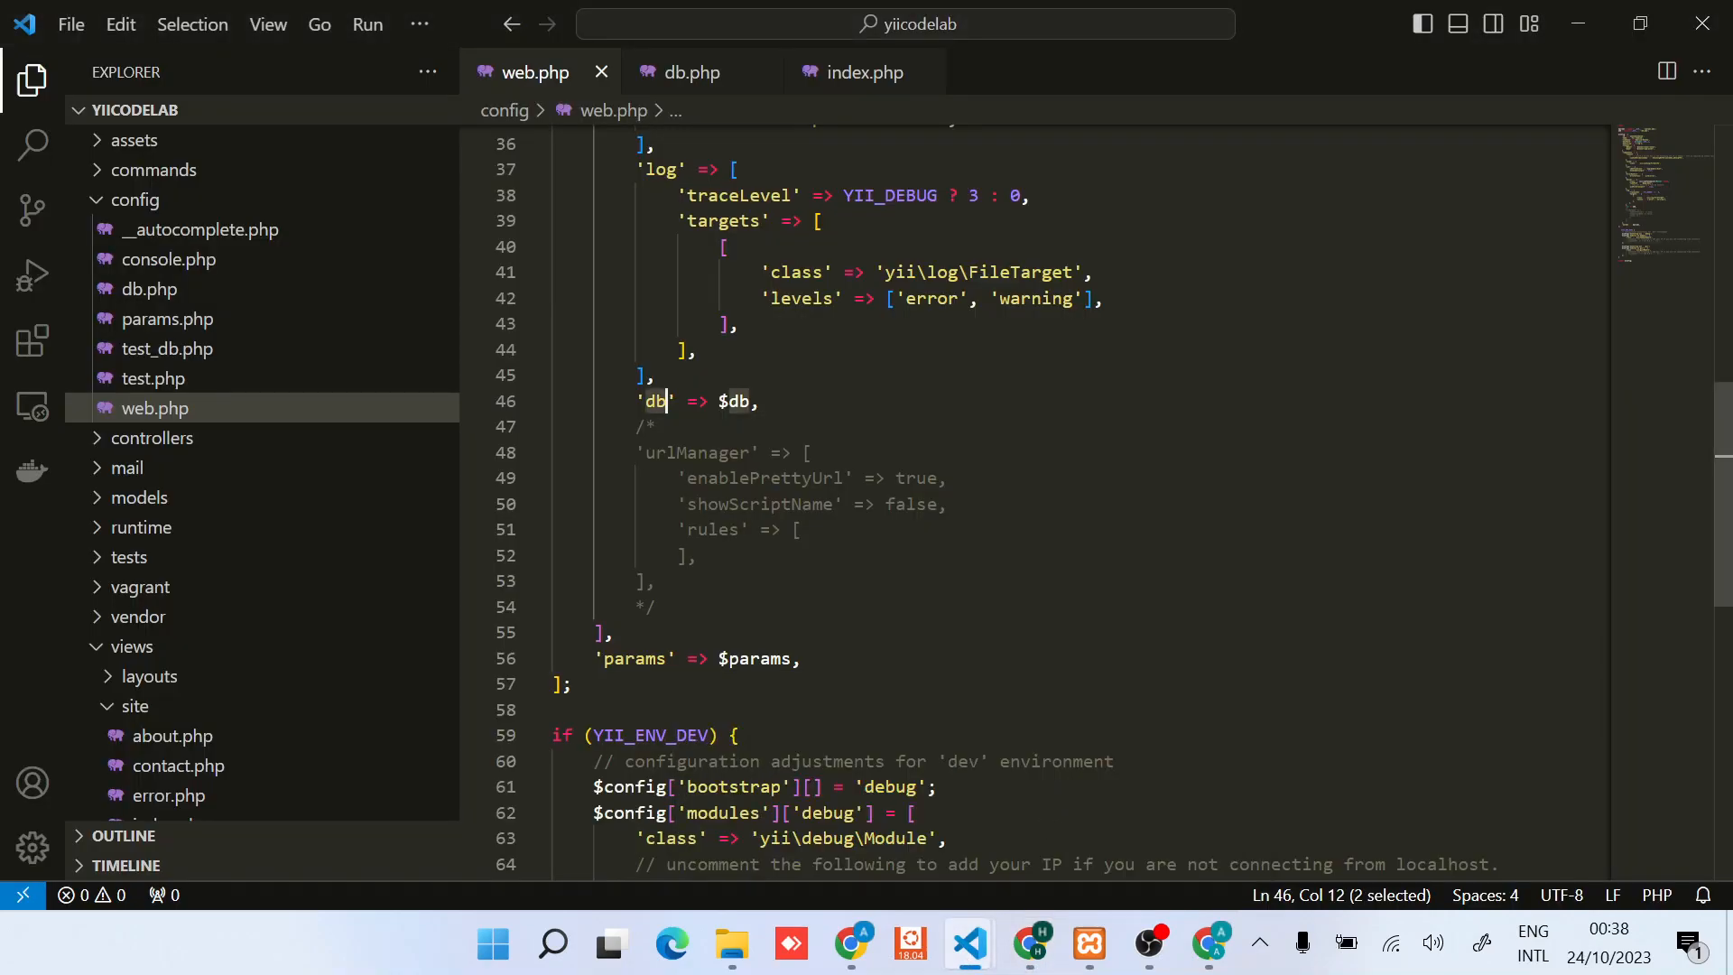
{"action": "scroll", "coordinate": [197, 392], "scroll_direction": "down", "scroll_amount": 4}
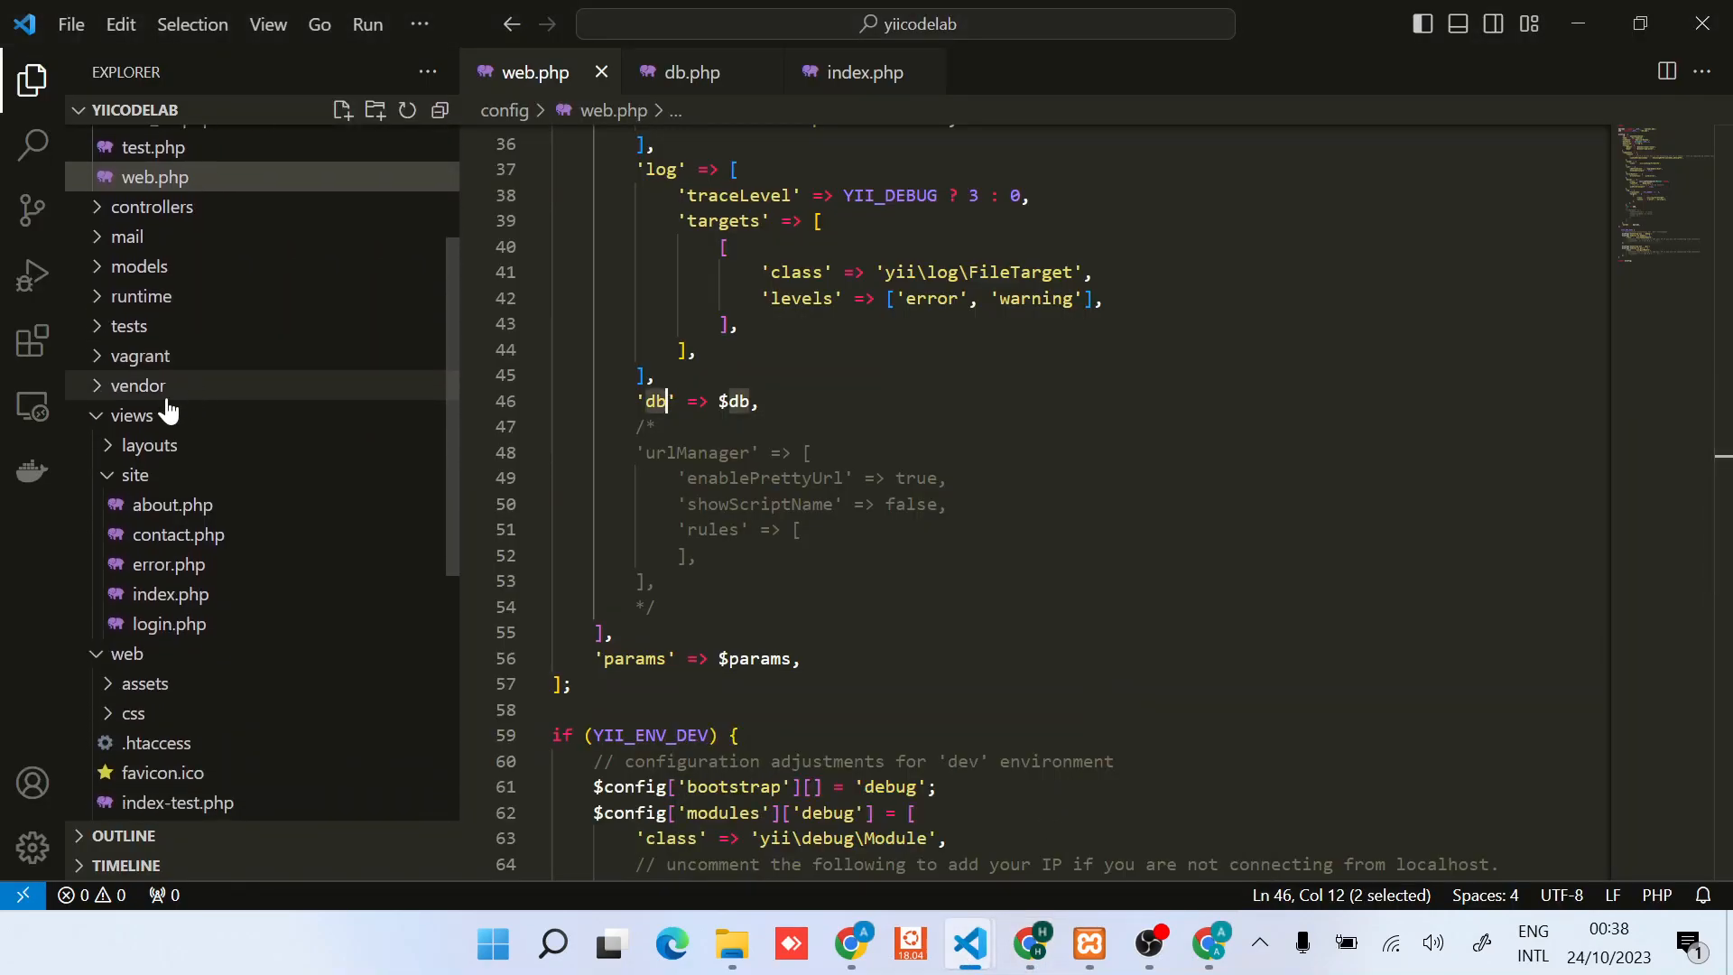
{"action": "scroll", "coordinate": [203, 365], "scroll_direction": "up", "scroll_amount": 1}
{"action": "left_click", "coordinate": [211, 353]}
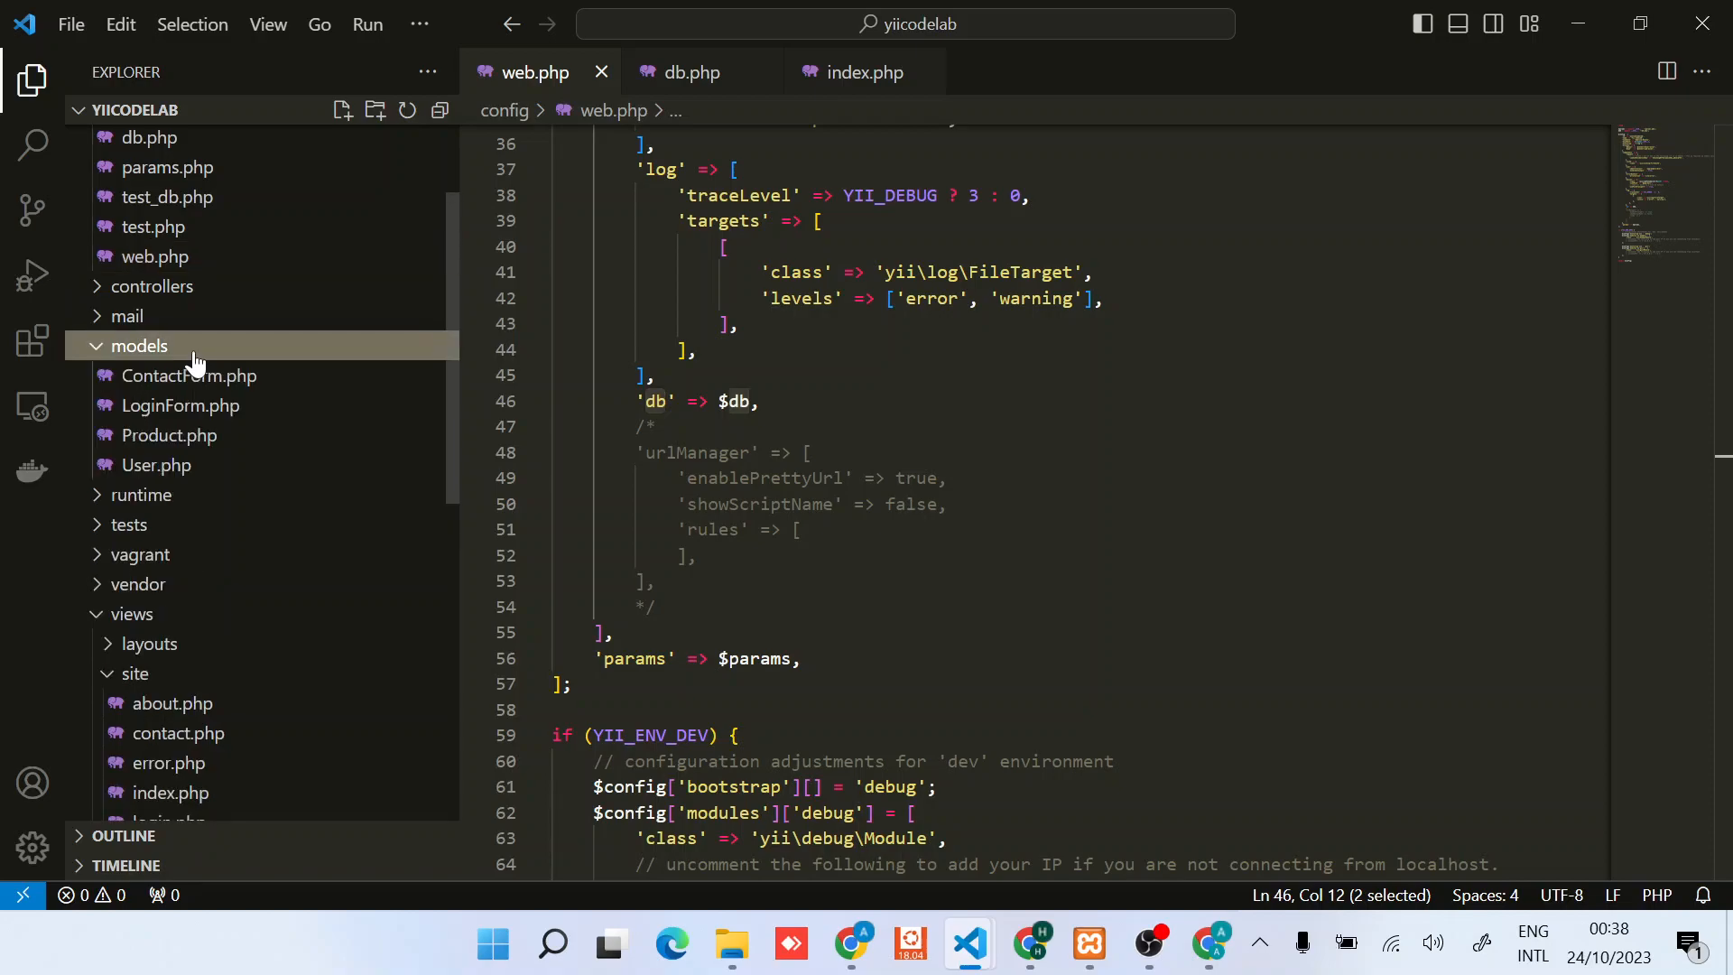
{"action": "left_click", "coordinate": [169, 435]}
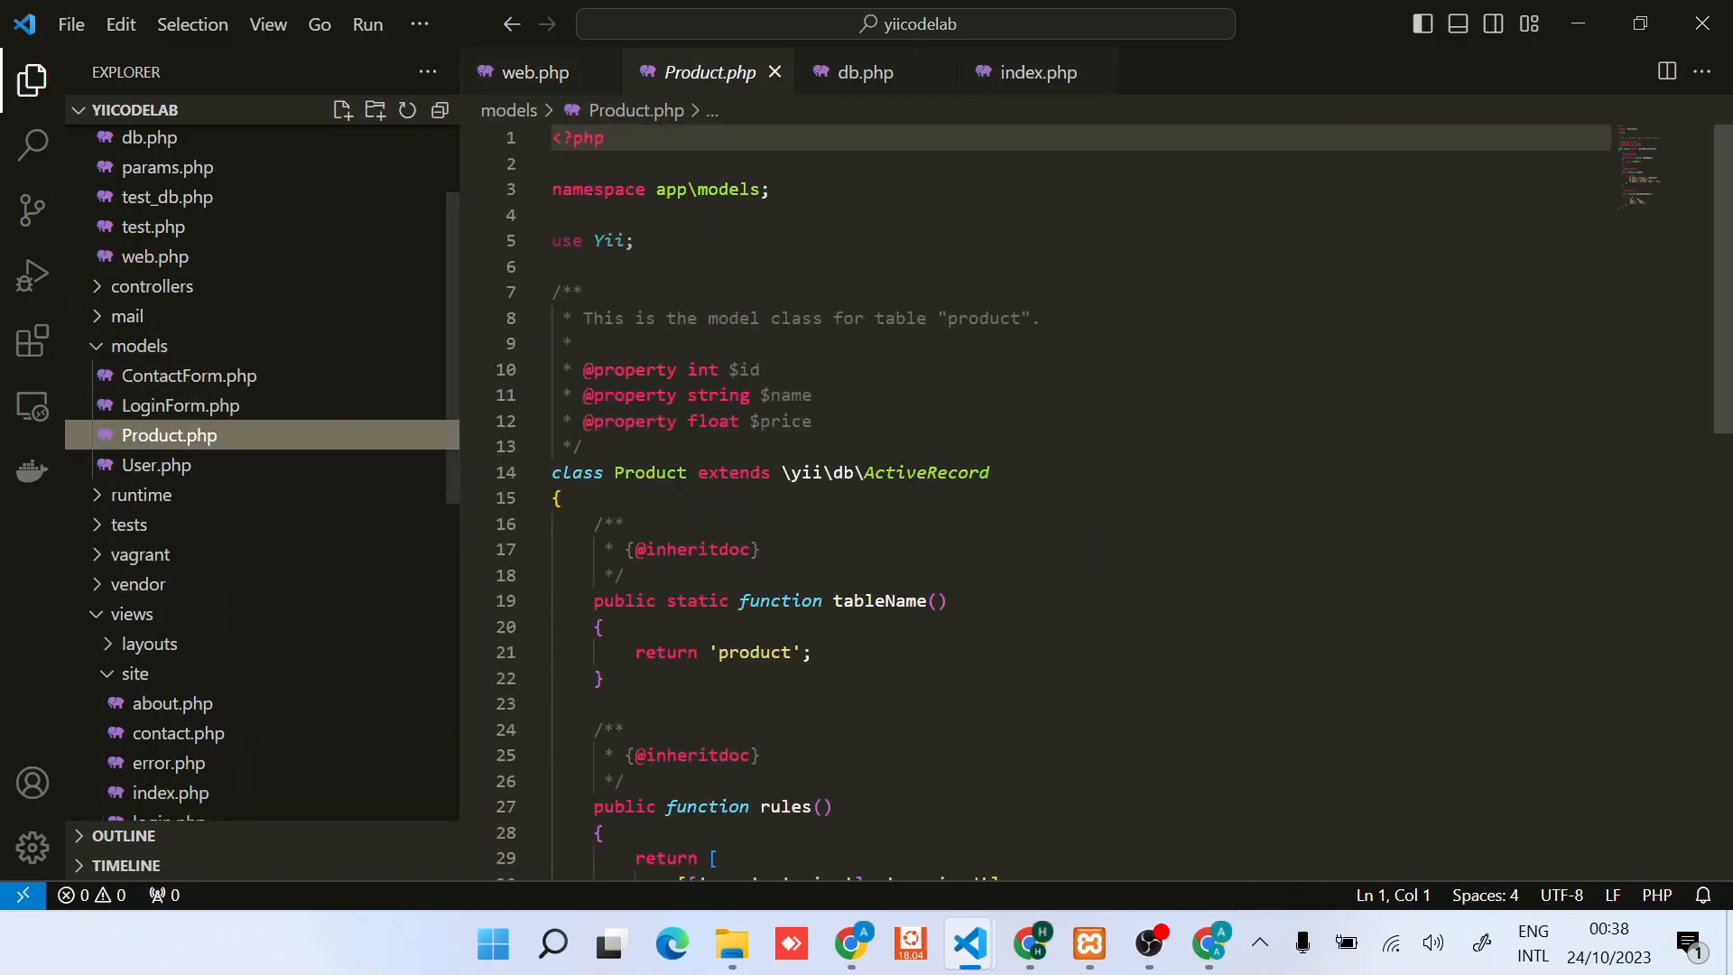
{"action": "scroll", "coordinate": [948, 475], "scroll_direction": "down", "scroll_amount": 5}
{"action": "scroll", "coordinate": [949, 475], "scroll_direction": "down", "scroll_amount": 3}
{"action": "scroll", "coordinate": [947, 475], "scroll_direction": "up", "scroll_amount": 10}
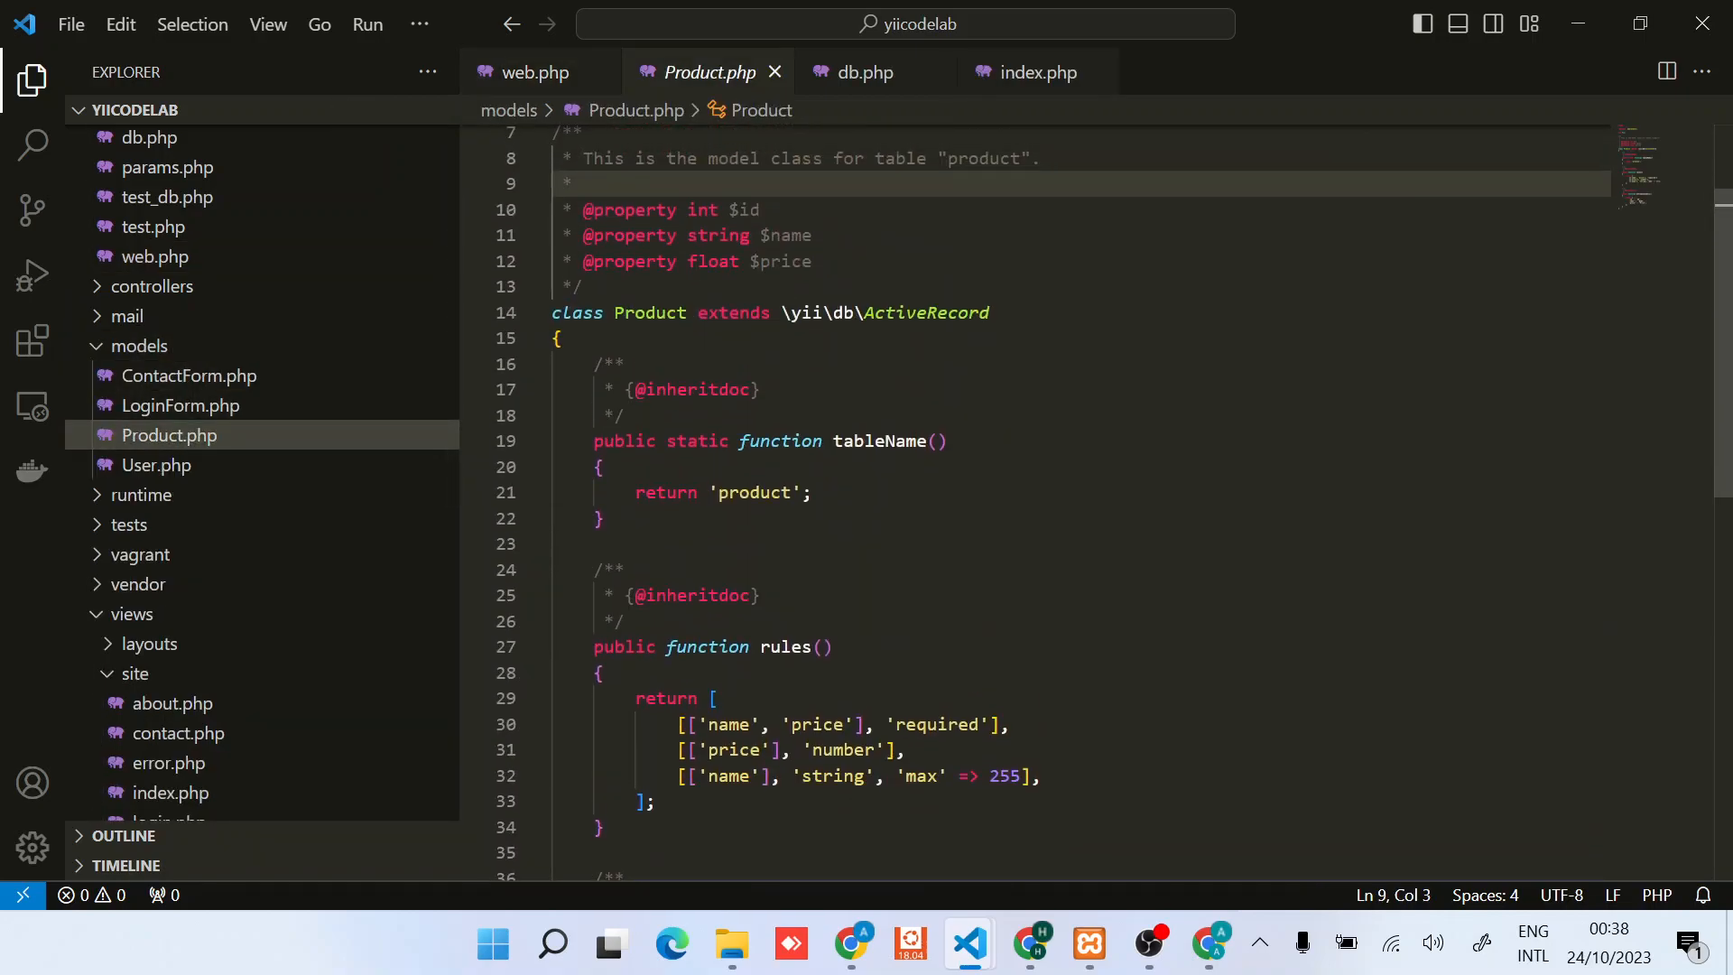
Step: Review tableName() 'product' and the three validation rule lines, then minimize the editor
{"action": "double_click", "coordinate": [753, 493]}
{"action": "scroll", "coordinate": [948, 475], "scroll_direction": "down", "scroll_amount": 3}
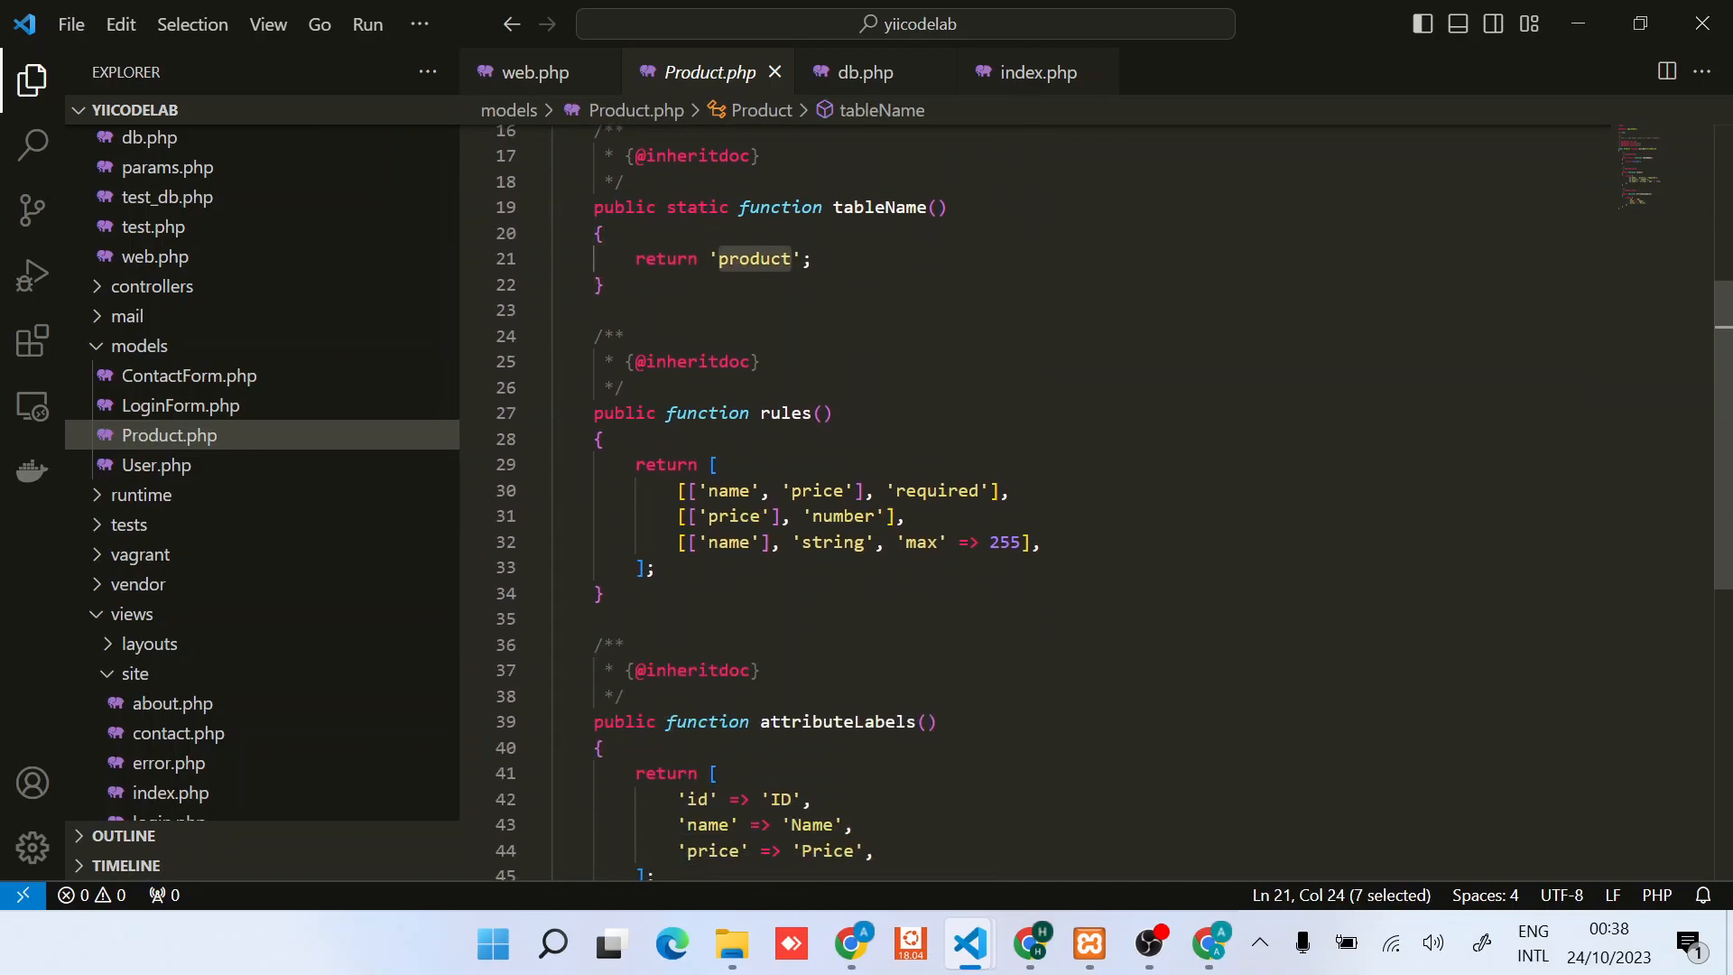
{"action": "scroll", "coordinate": [949, 474], "scroll_direction": "down", "scroll_amount": 2}
{"action": "left_click_drag", "start_coordinate": [1043, 514], "coordinate": [553, 464]}
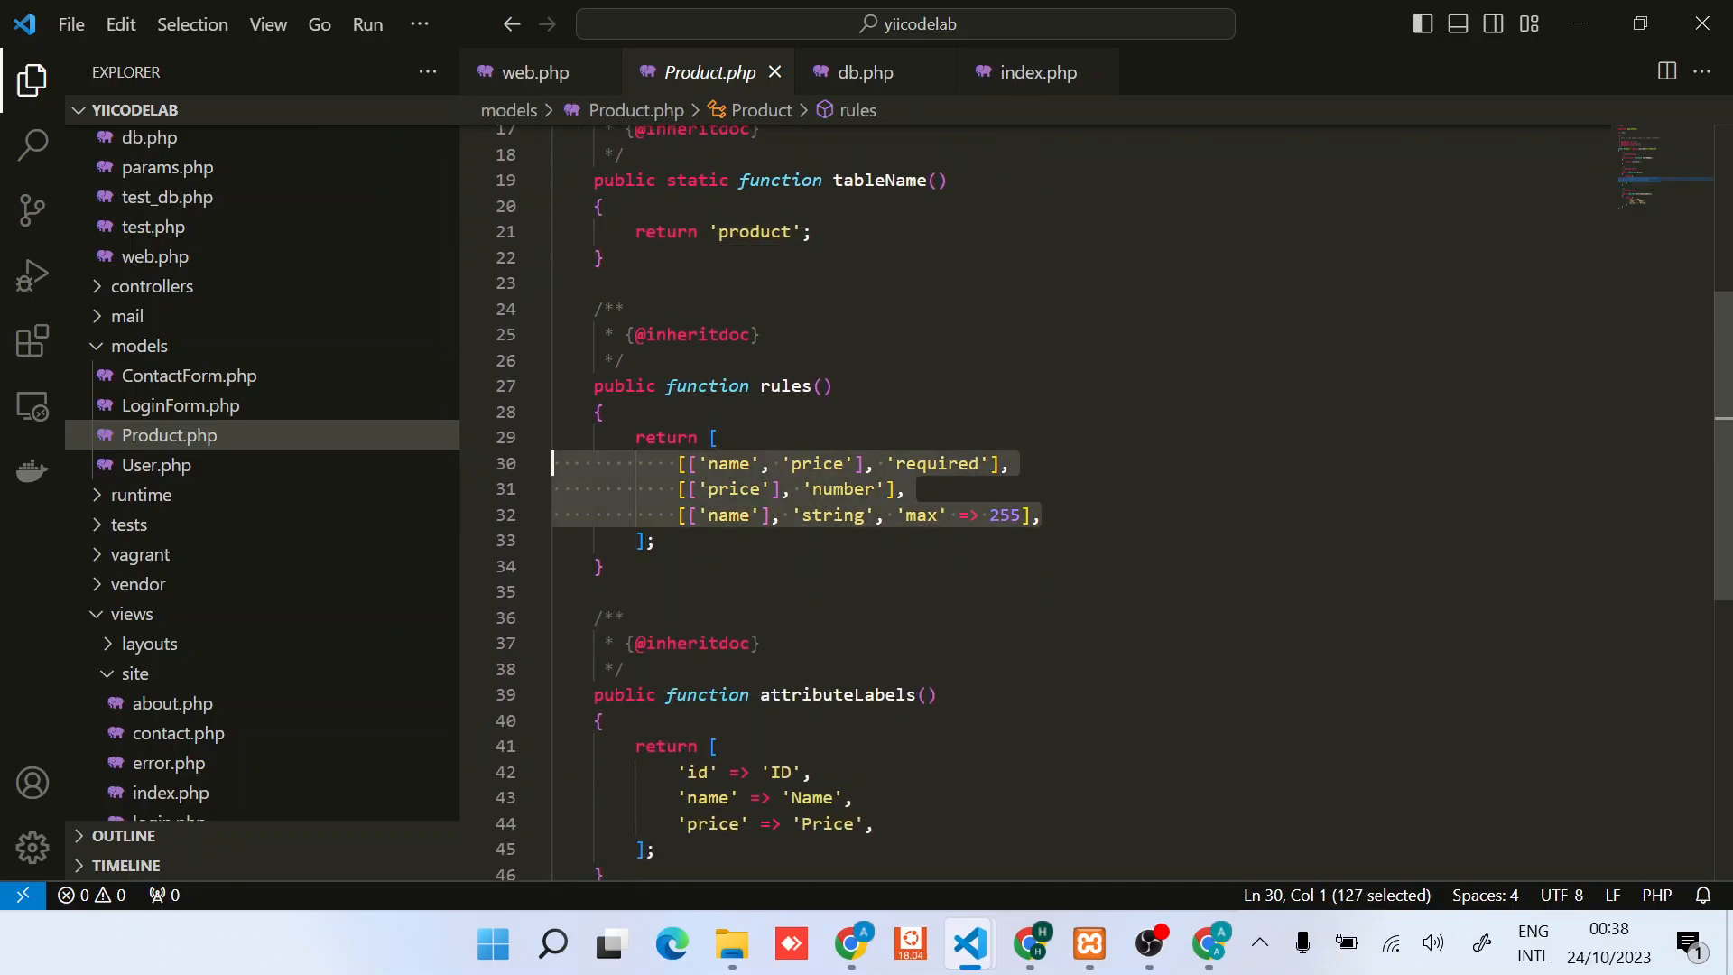
{"action": "left_click", "coordinate": [812, 591]}
{"action": "scroll", "coordinate": [948, 474], "scroll_direction": "down", "scroll_amount": 5}
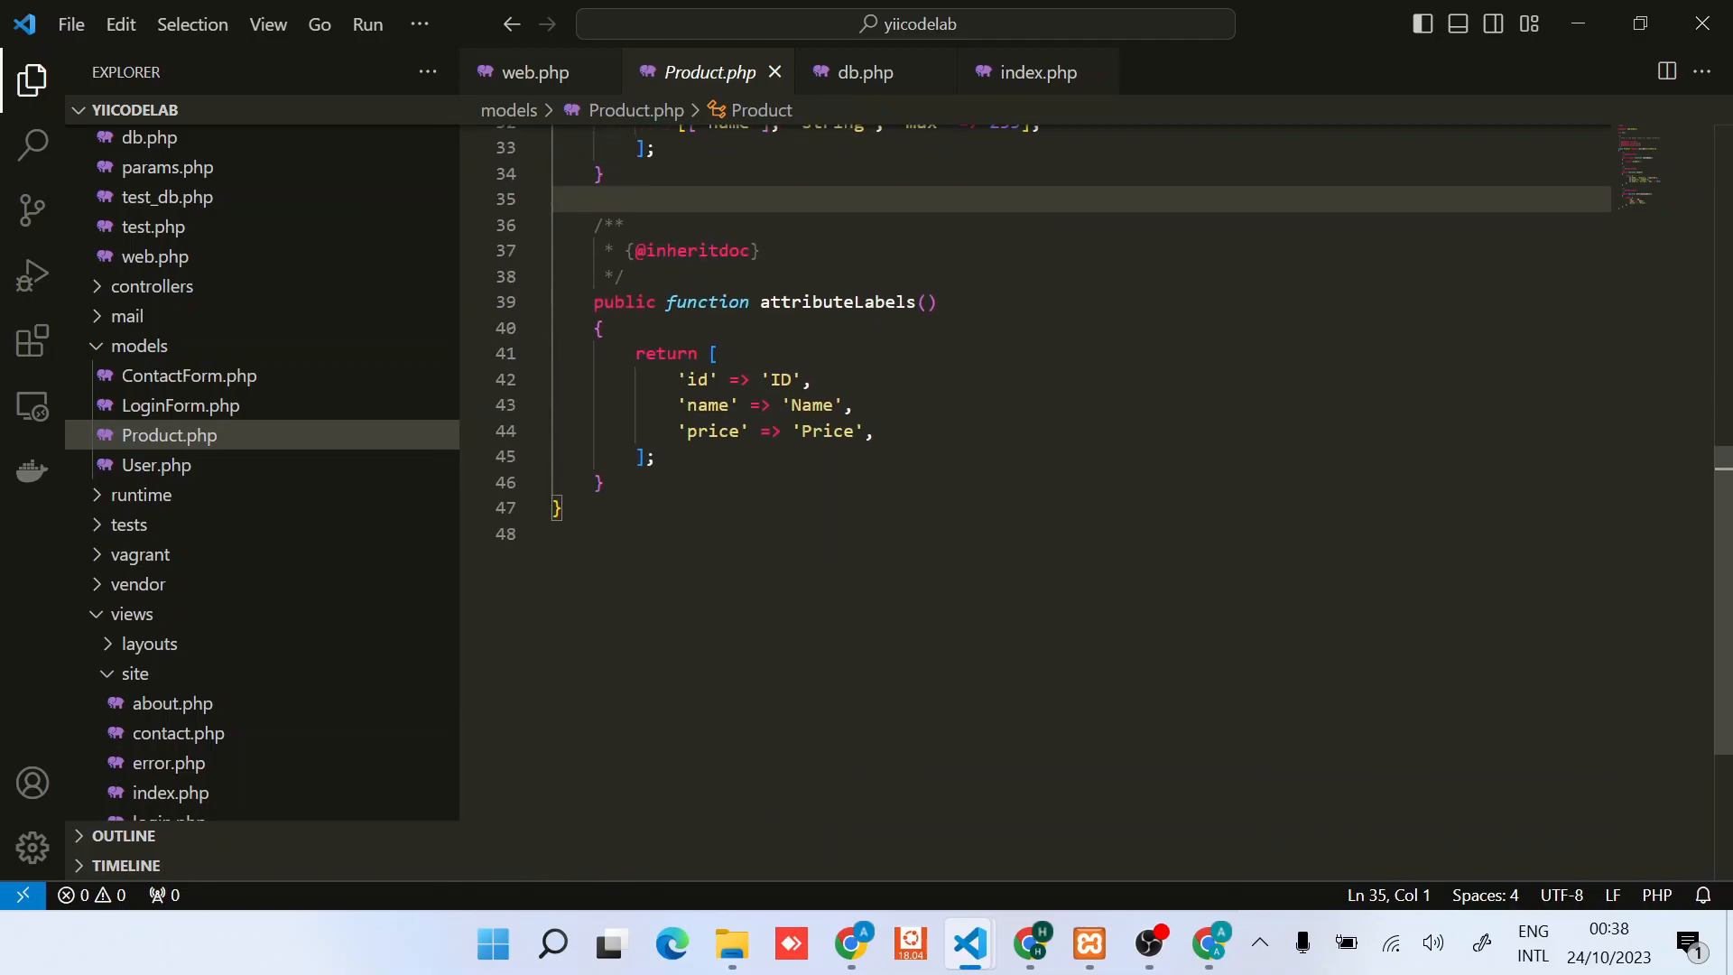
{"action": "left_click", "coordinate": [1574, 24]}
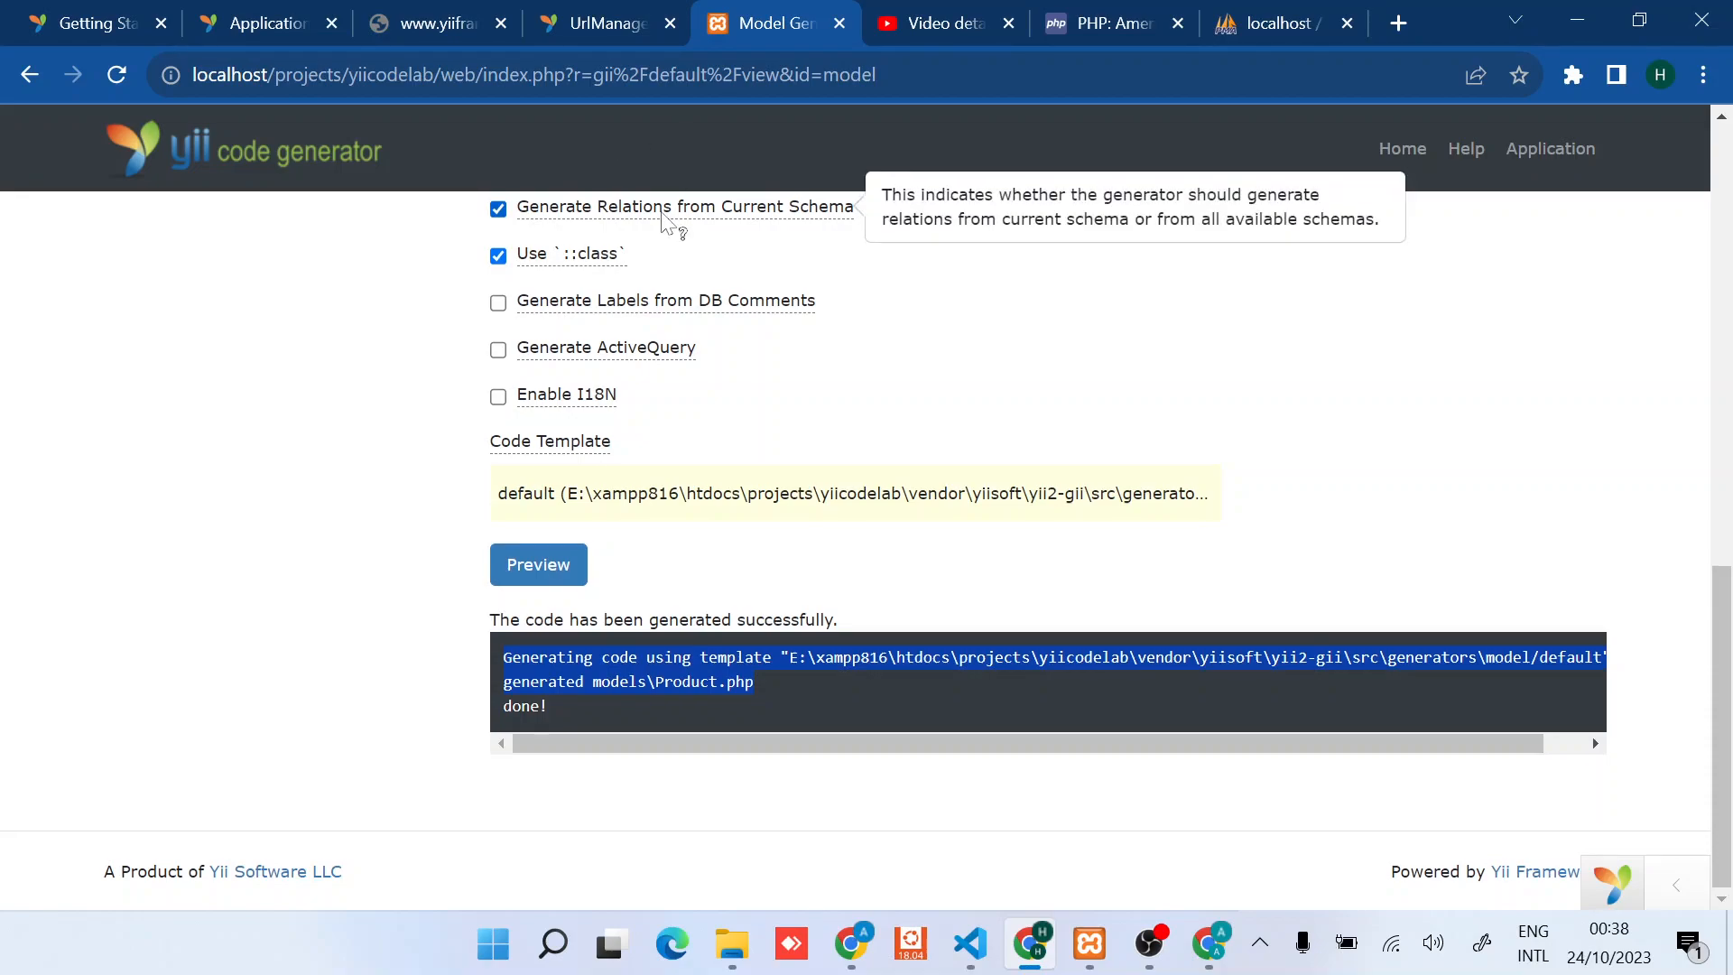
{"action": "scroll", "coordinate": [664, 223], "scroll_direction": "up", "scroll_amount": 5}
Step: In CRUD Generator, enter model class app\models\Product and start the search model from the same path
{"action": "left_click", "coordinate": [231, 317]}
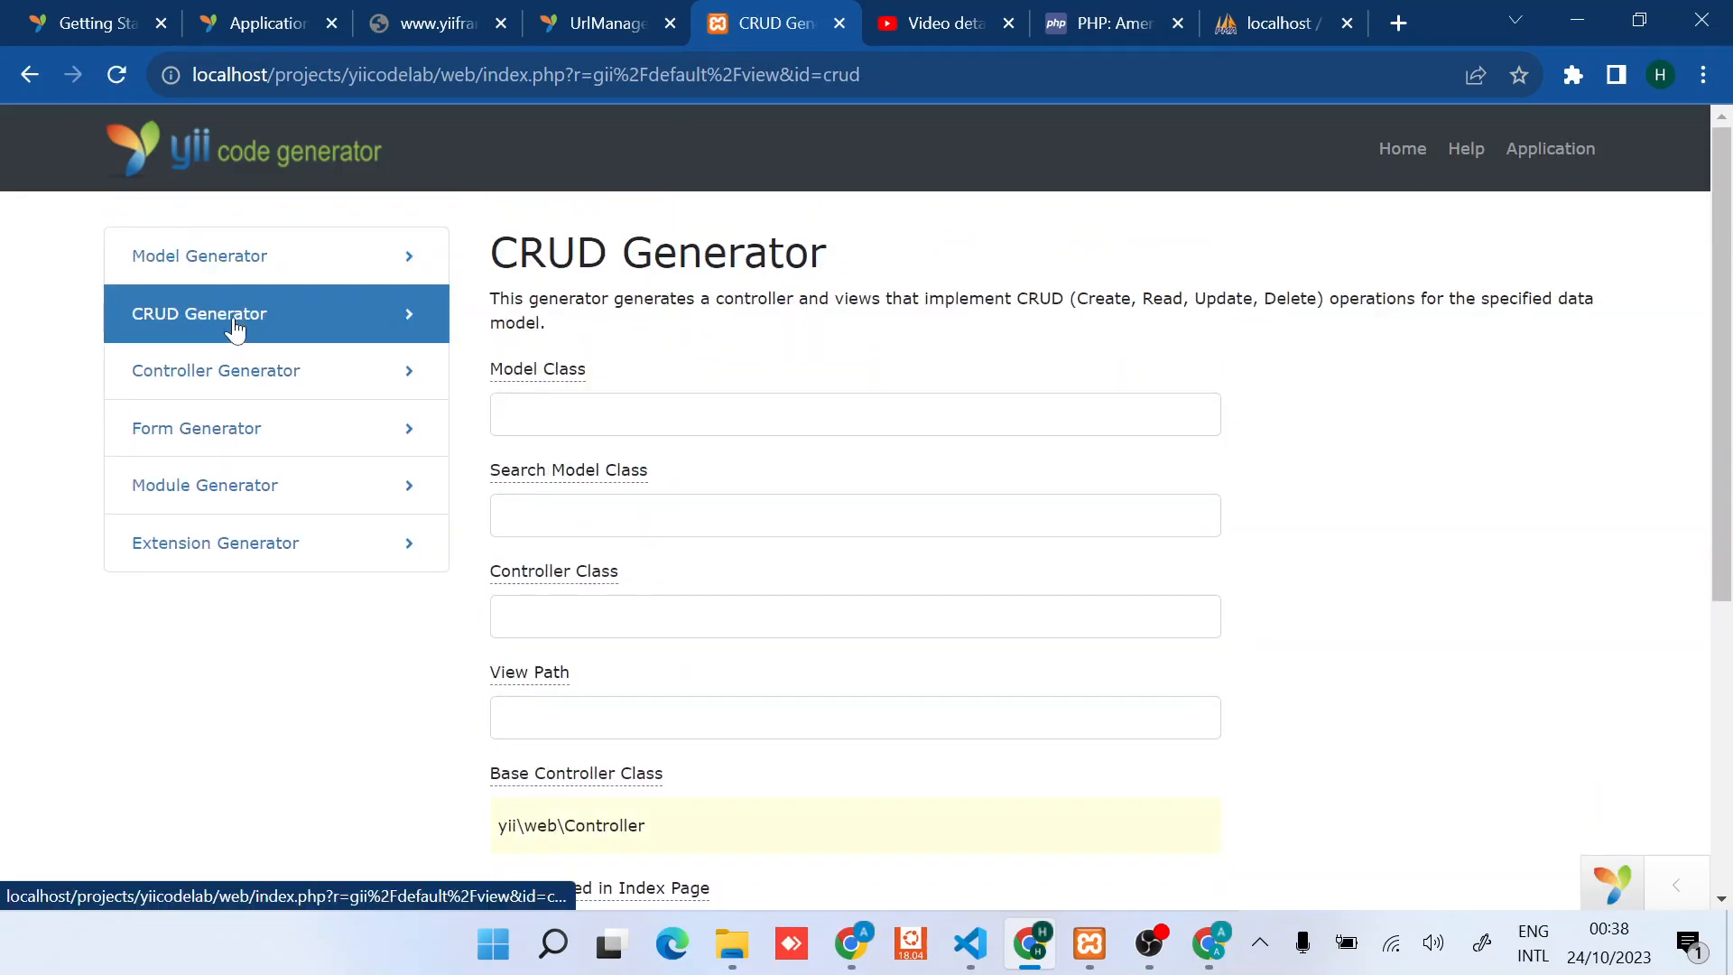
{"action": "left_click", "coordinate": [607, 416]}
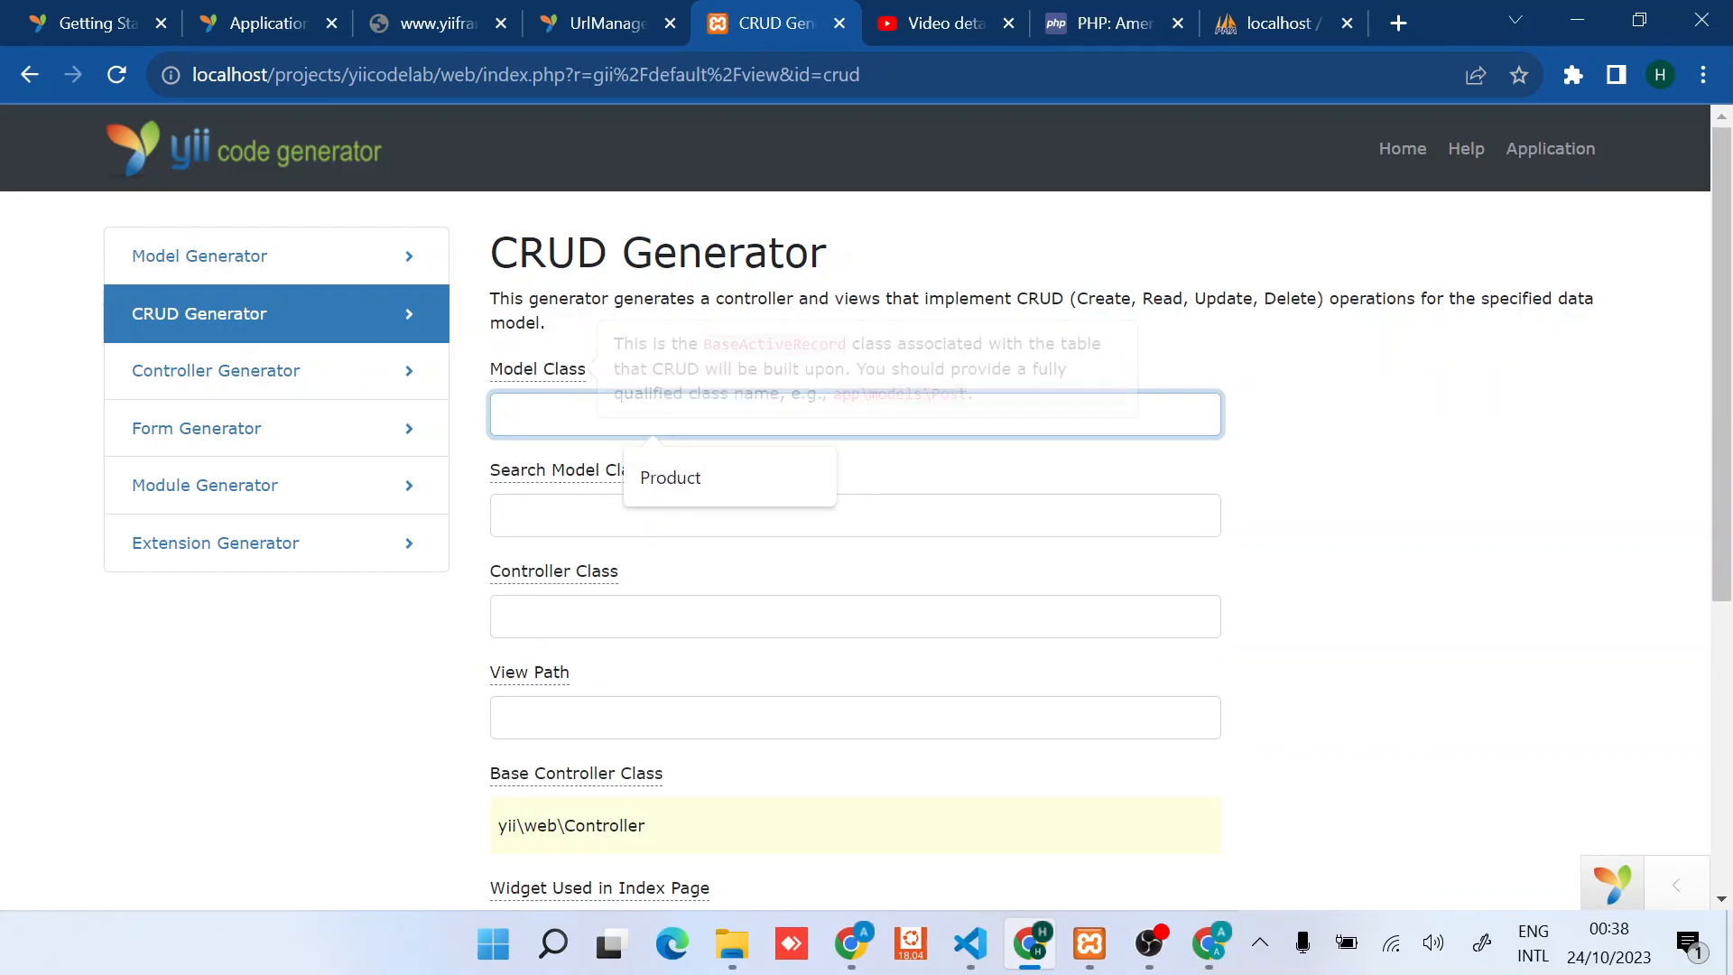
{"action": "type", "text": "app\\"}
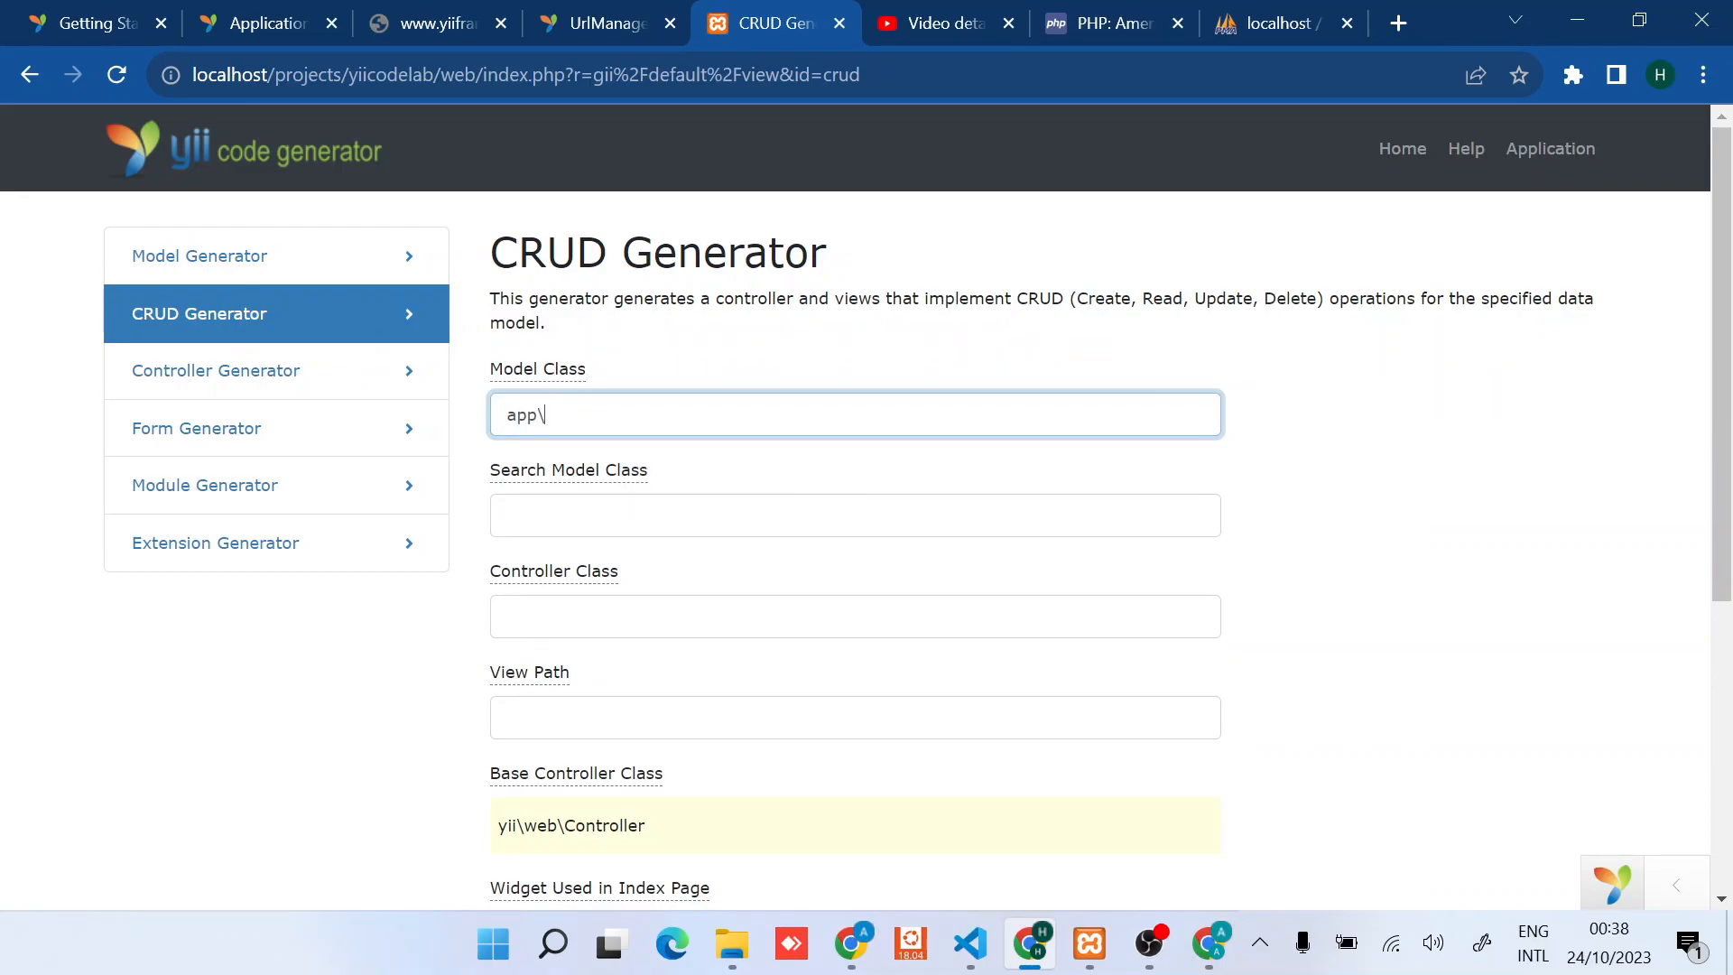
{"action": "type", "text": "models\\Pro"}
{"action": "type", "text": "duct"}
{"action": "key", "text": "ctrl+a"}
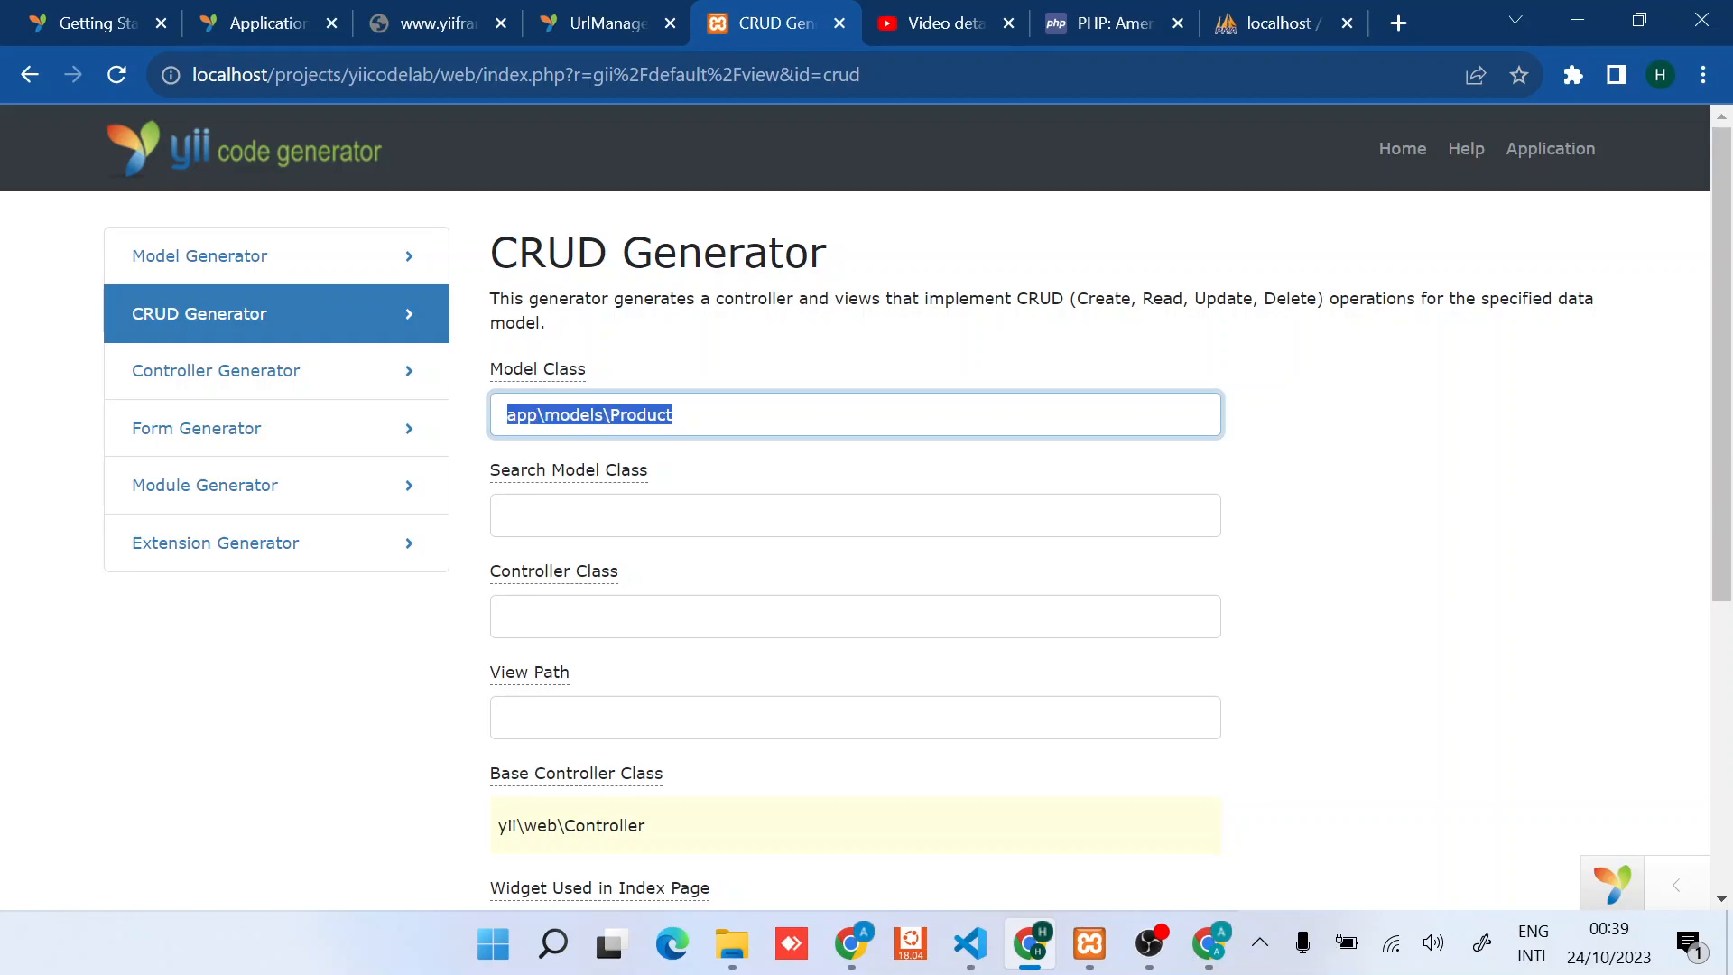
{"action": "key", "text": "ctrl+c"}
{"action": "key", "text": "Tab"}
{"action": "key", "text": "ctrl+v"}
{"action": "type", "text": "app\\models\\ProductSe"}
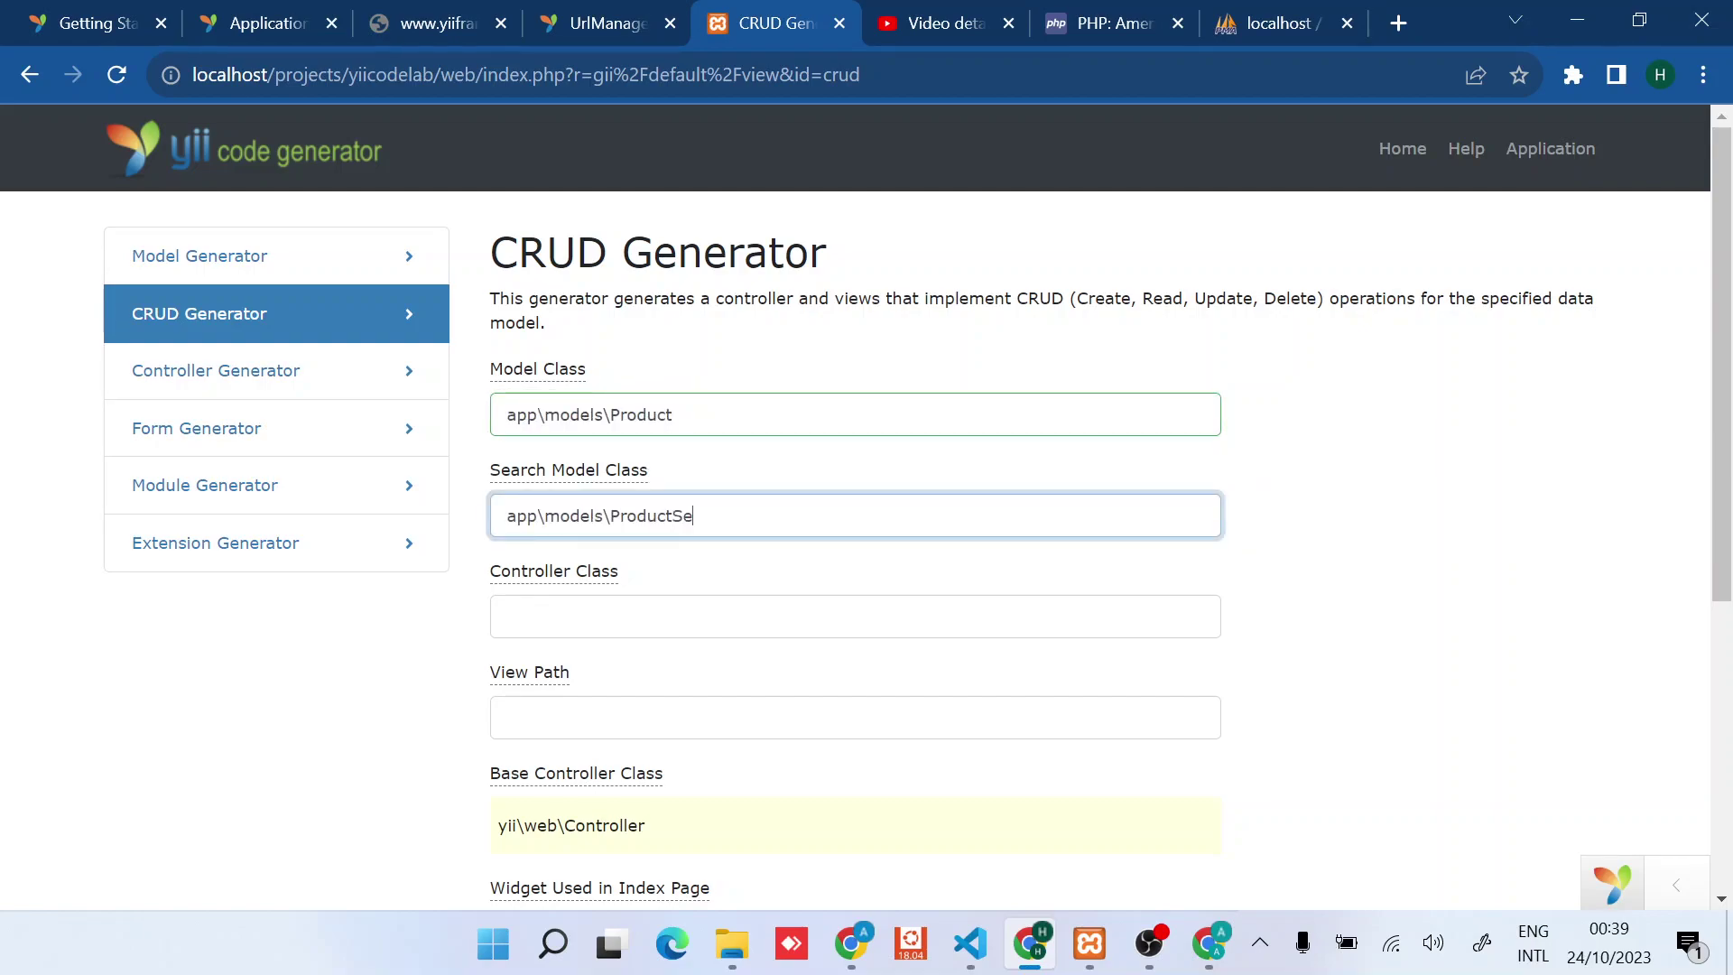
{"action": "type", "text": "arch"}
Step: Set search model app\models\ProductSearch and controller app\controllers\ProductController, preview and generate the CRUD
{"action": "key", "text": "Tab"}
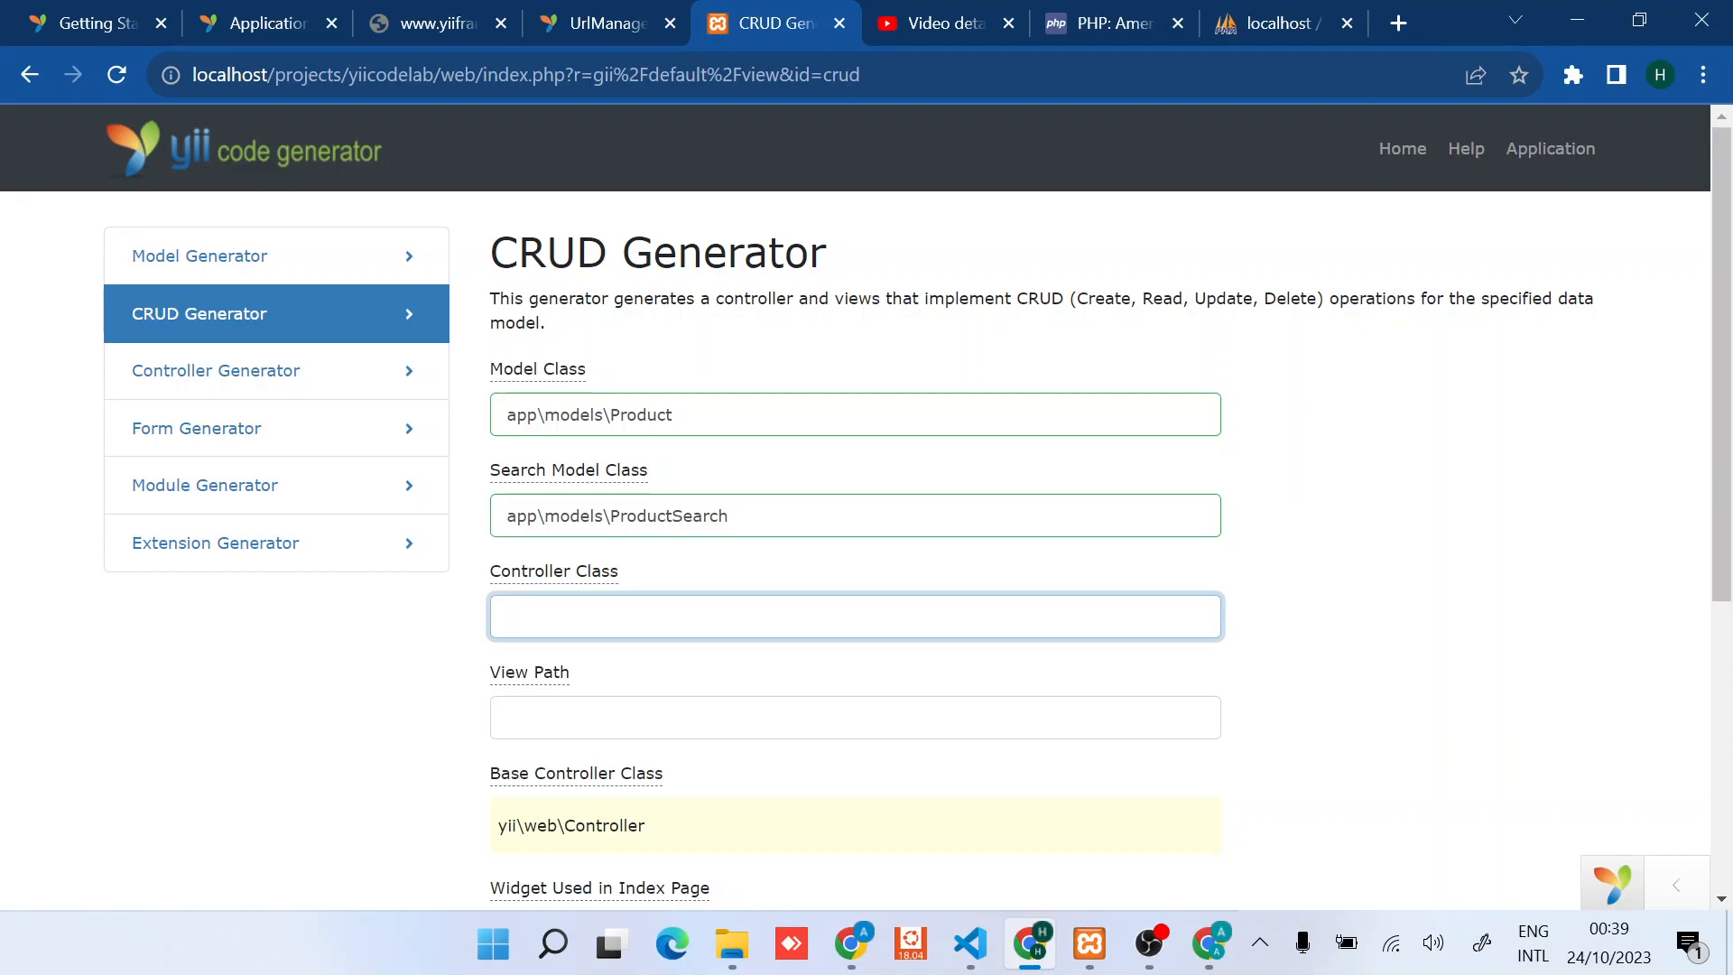
{"action": "scroll", "coordinate": [866, 543], "scroll_direction": "down", "scroll_amount": 2}
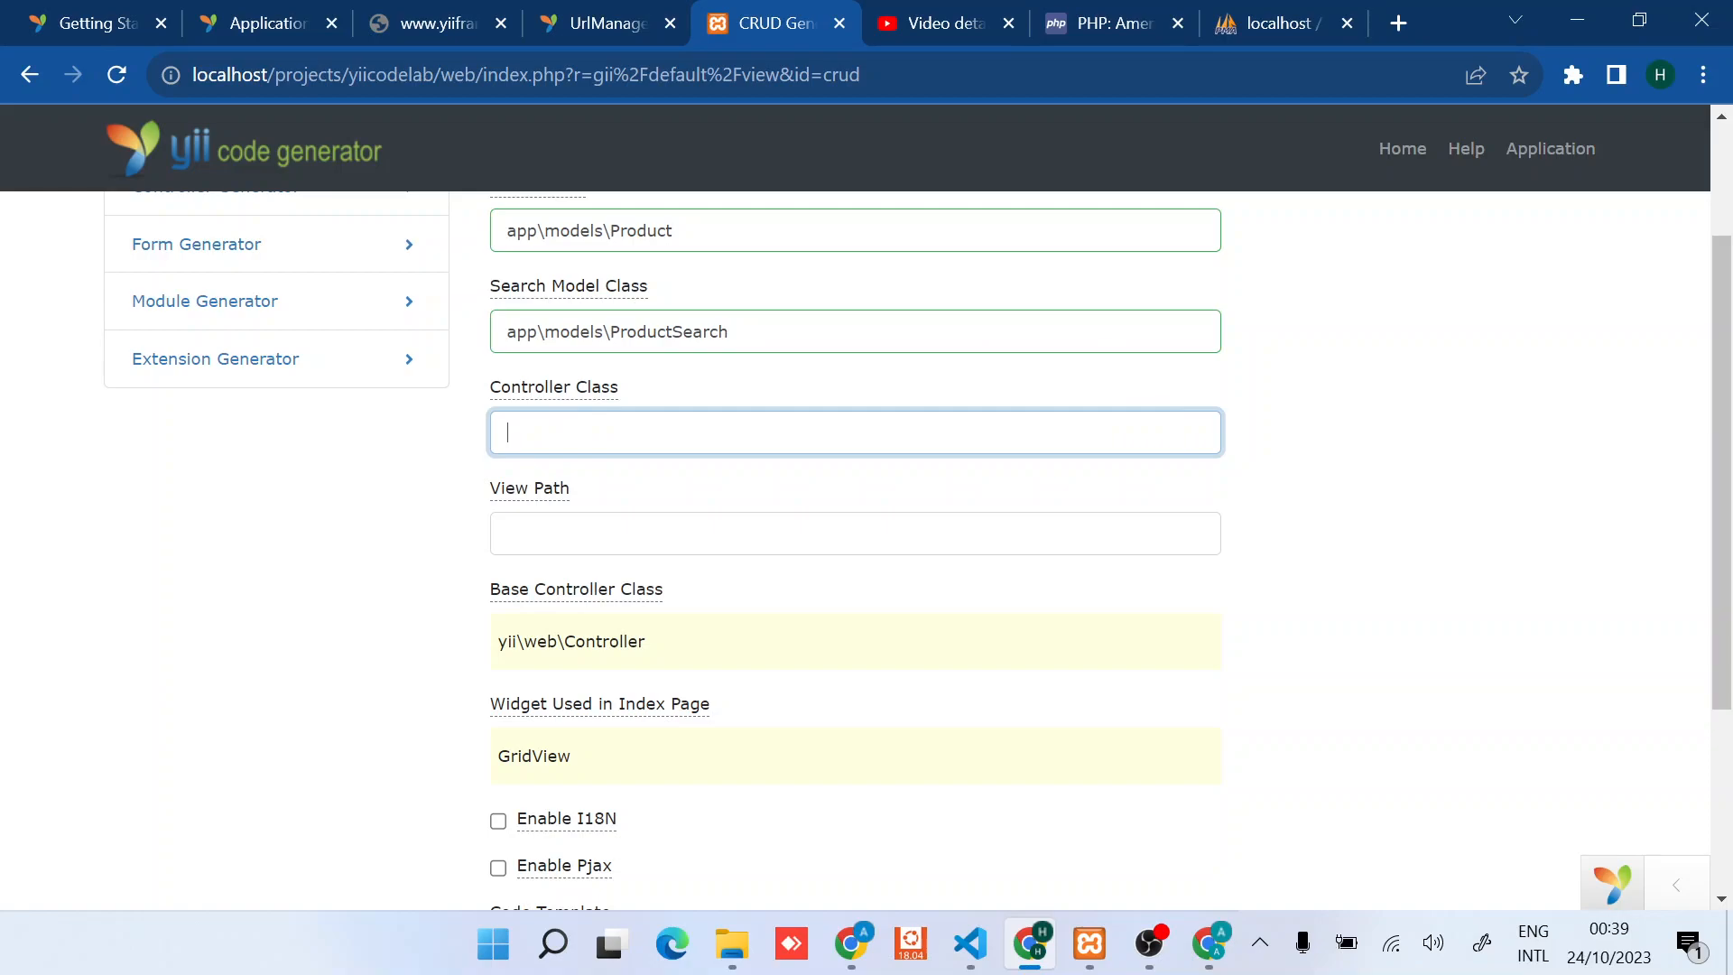
{"action": "type", "text": "app\\"}
{"action": "type", "text": "controllers"}
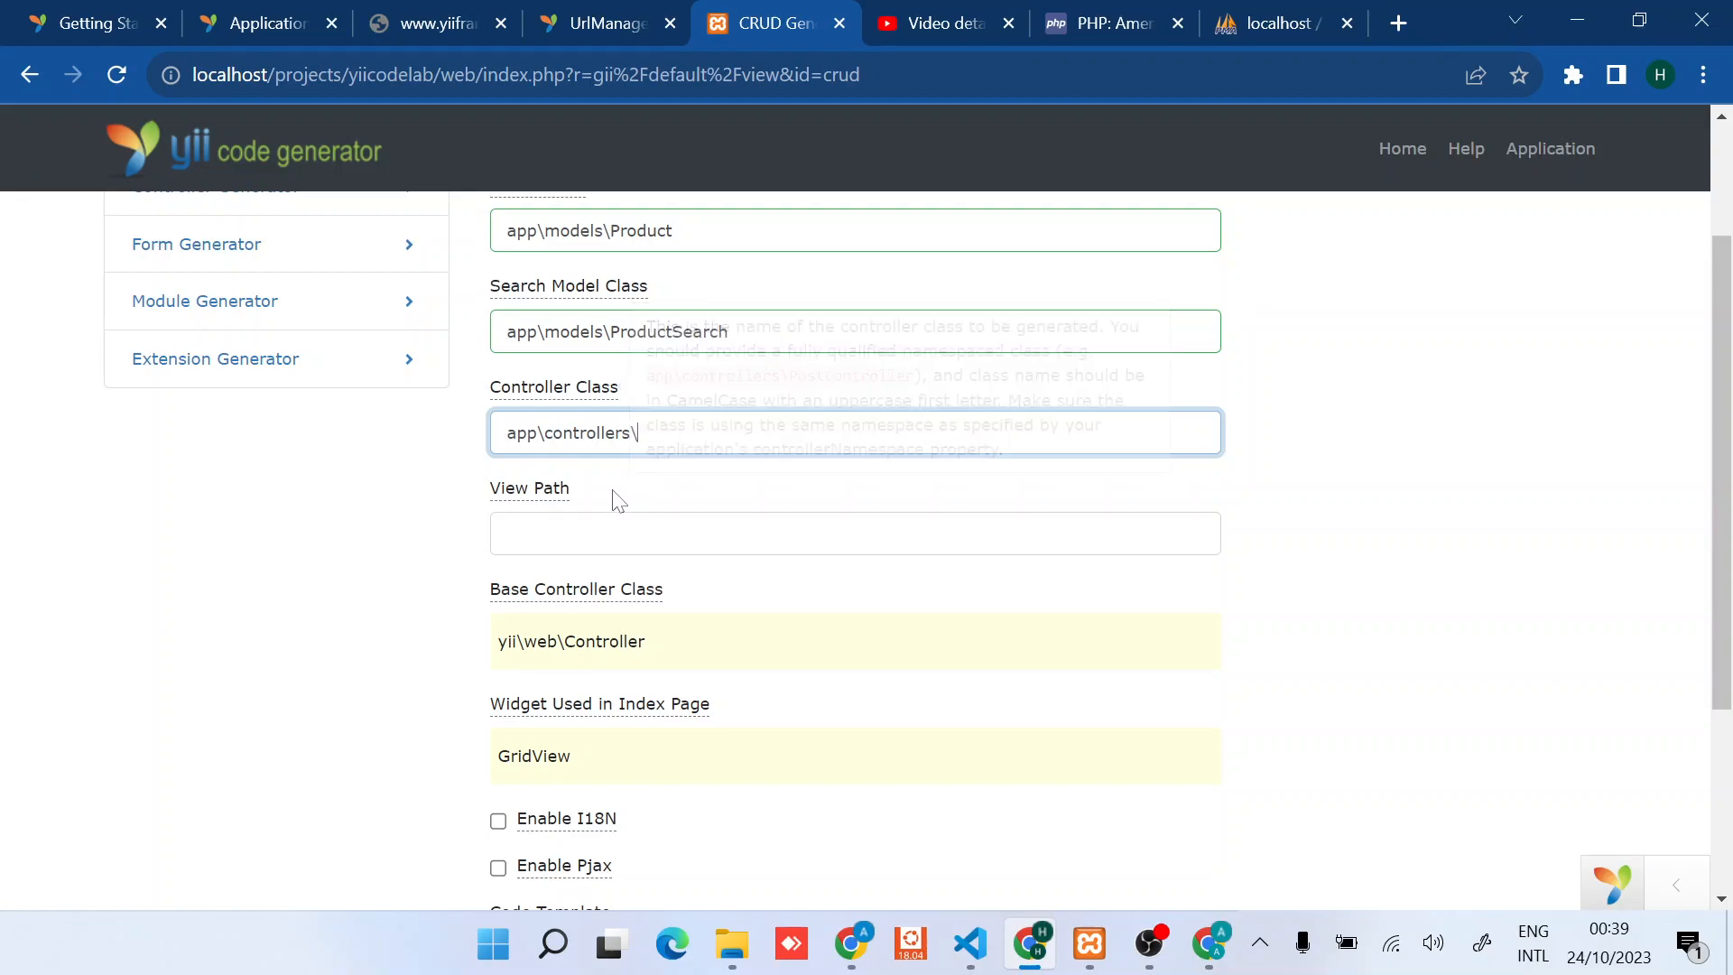
{"action": "type", "text": "\\ProductContr"}
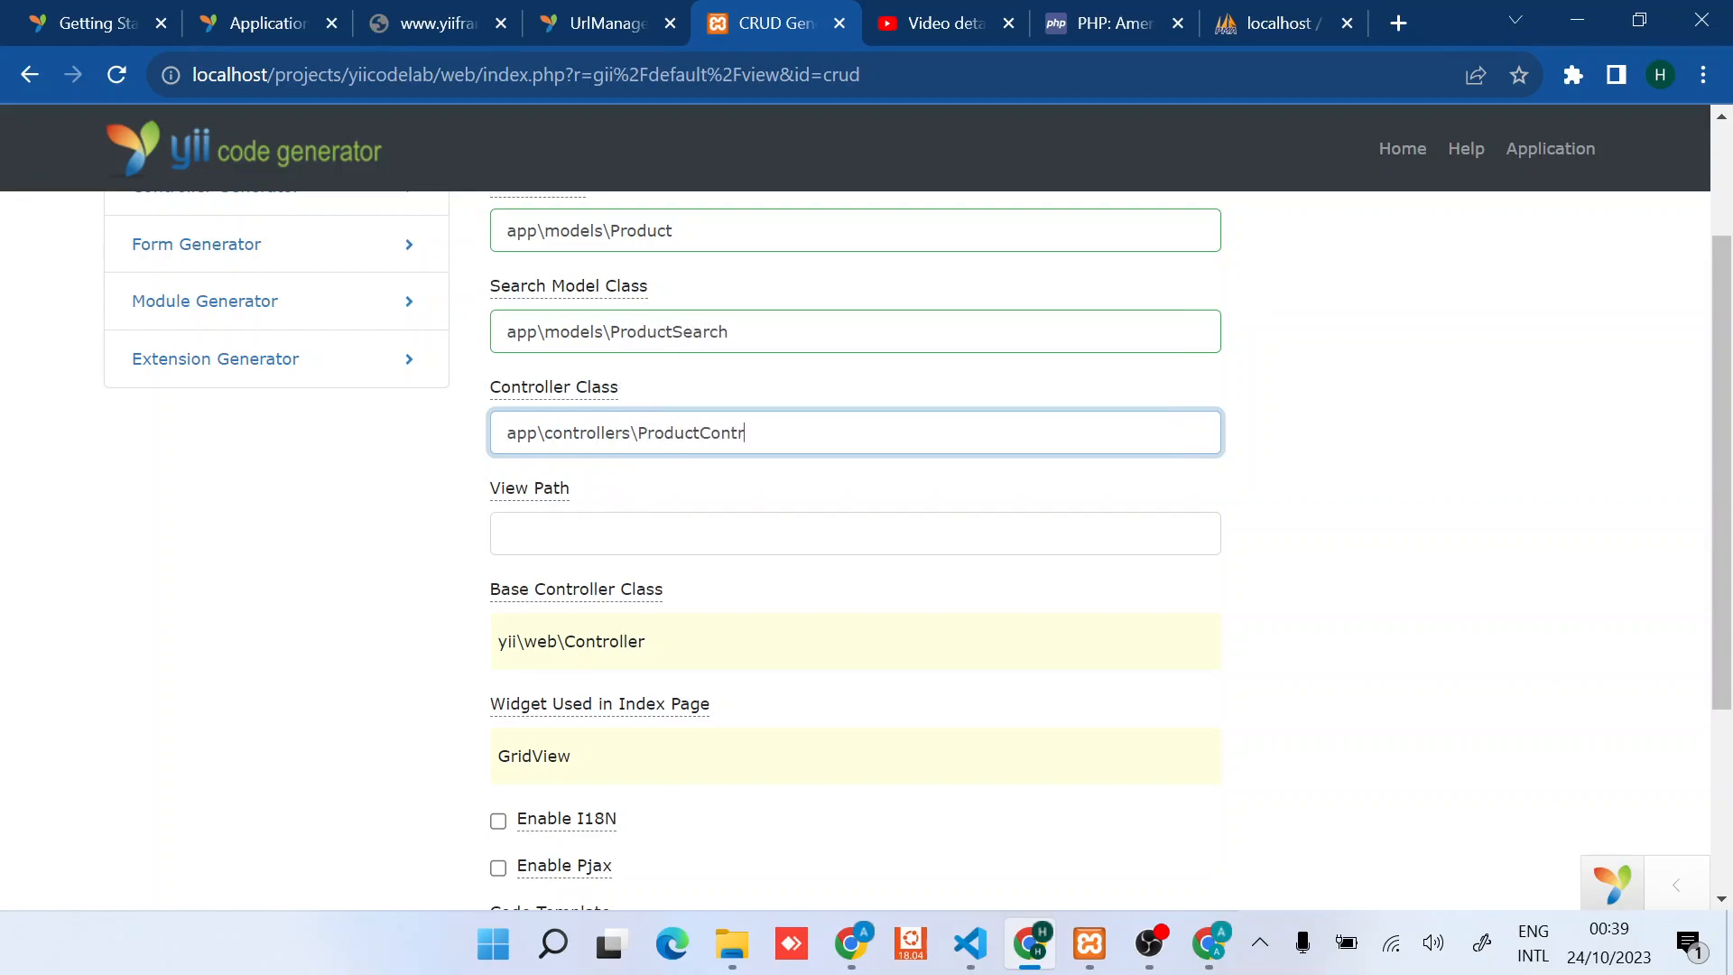
{"action": "type", "text": "oller"}
{"action": "left_click", "coordinate": [420, 549]}
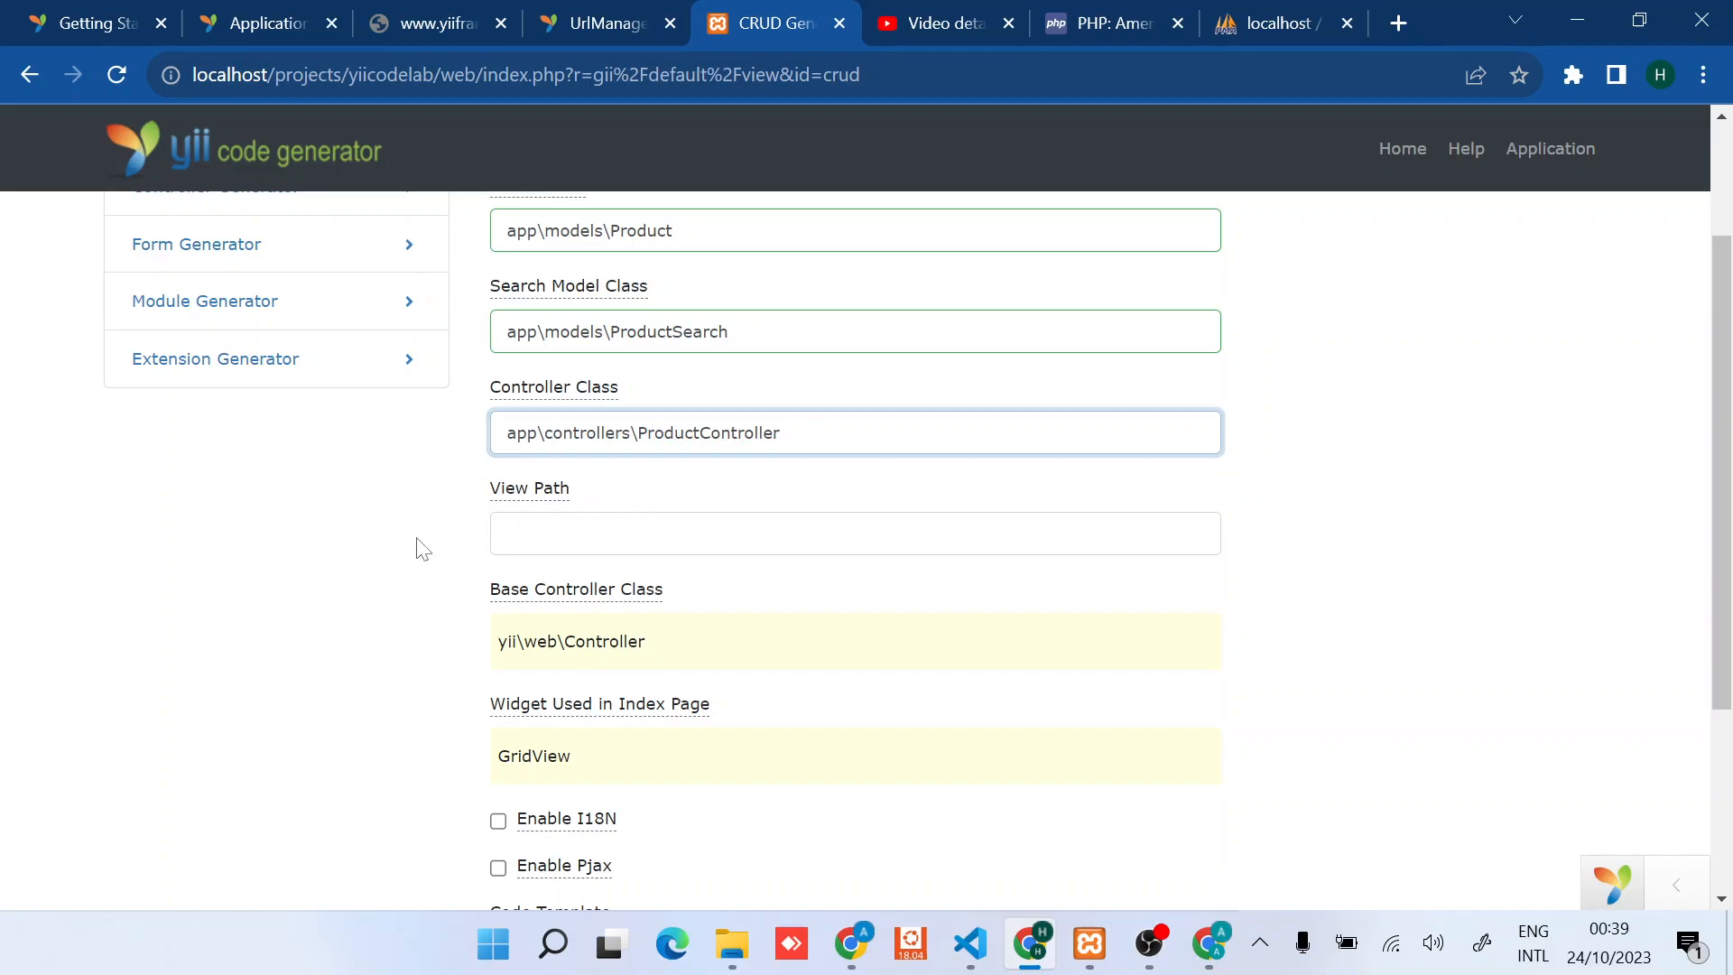
{"action": "scroll", "coordinate": [419, 548], "scroll_direction": "down", "scroll_amount": 3}
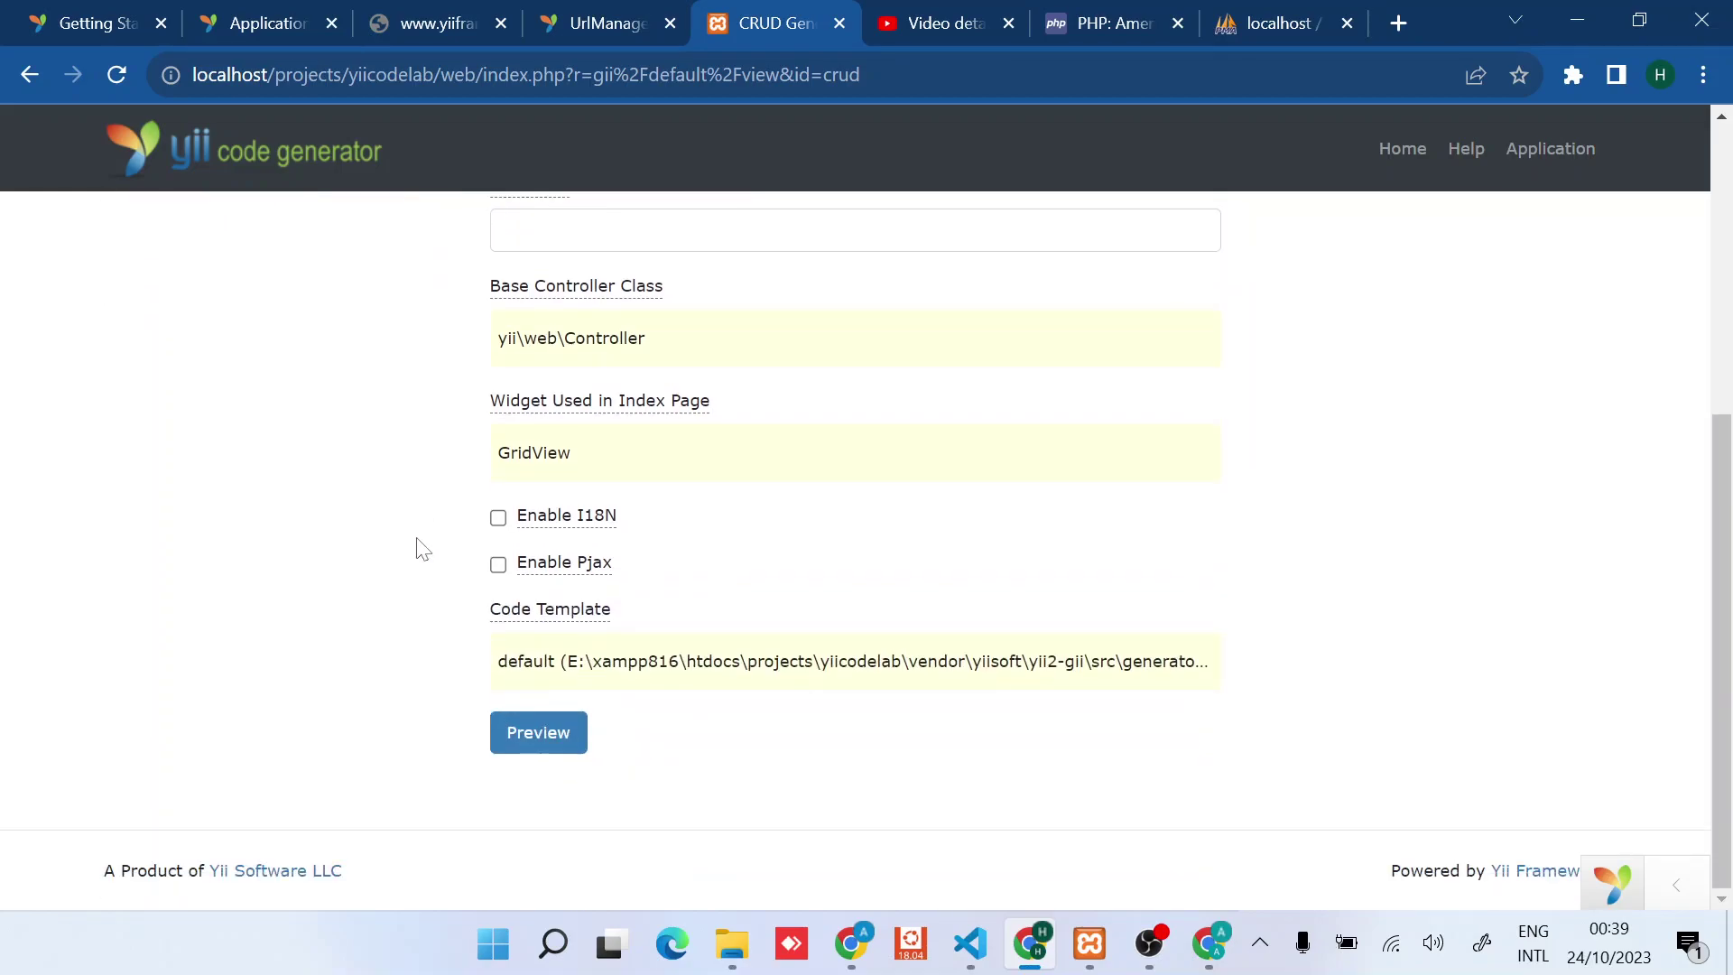
{"action": "left_click", "coordinate": [538, 732]}
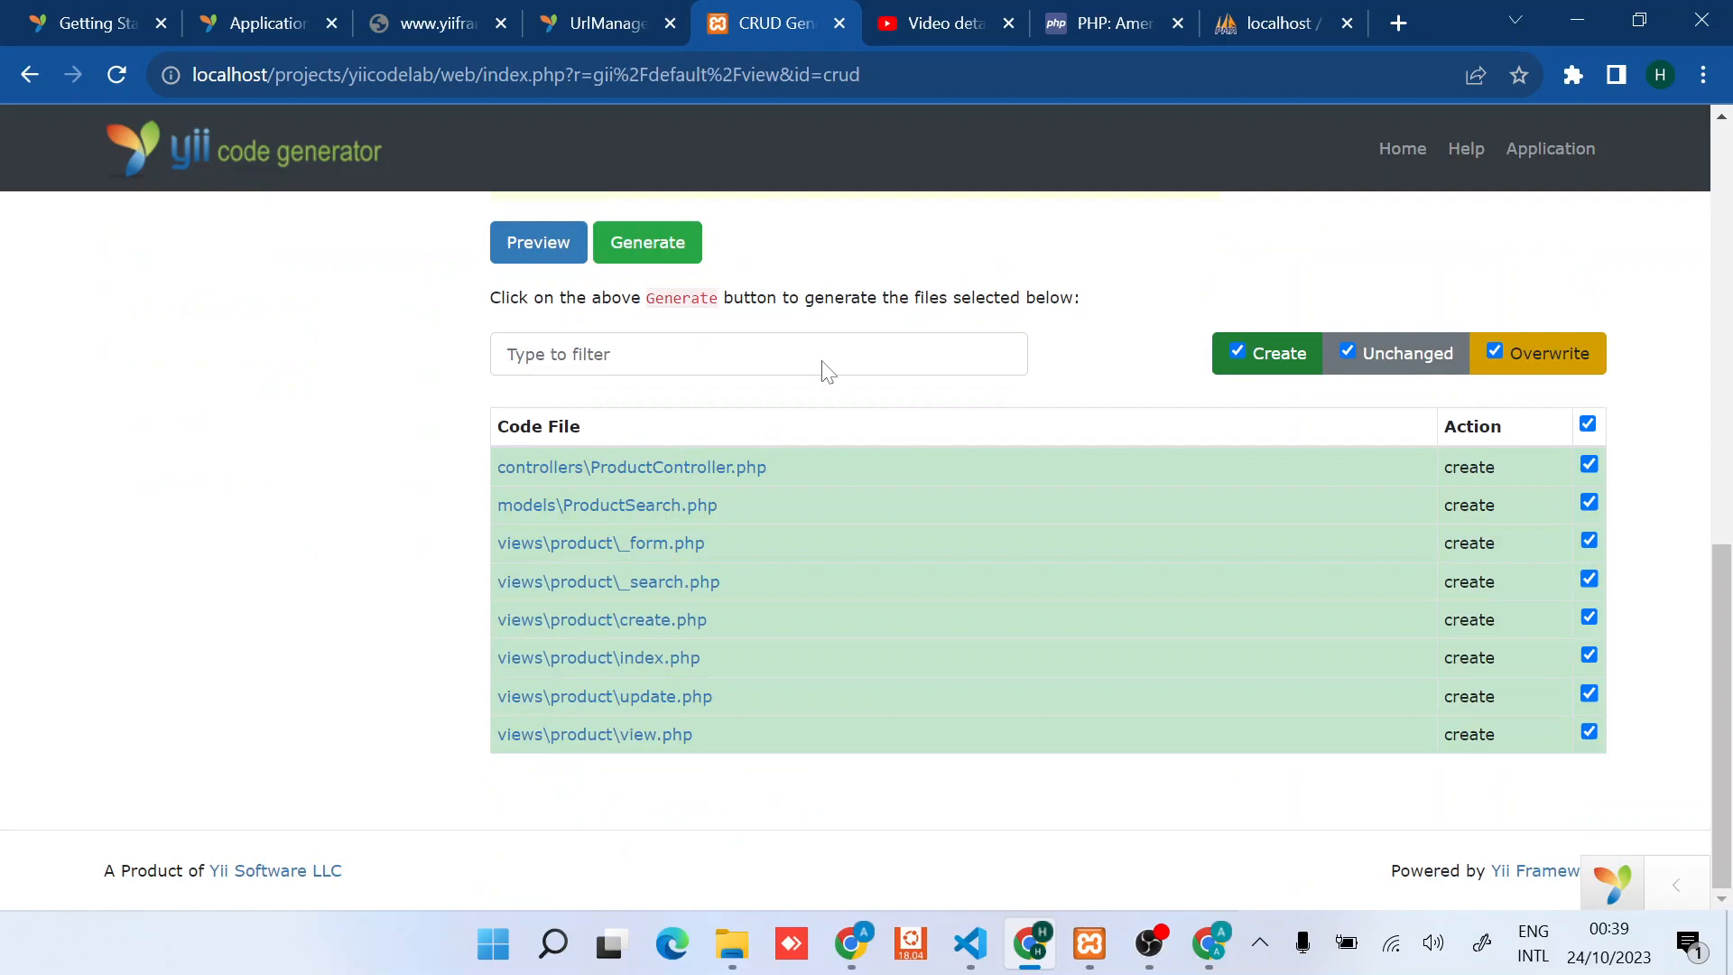
{"action": "left_click", "coordinate": [648, 241]}
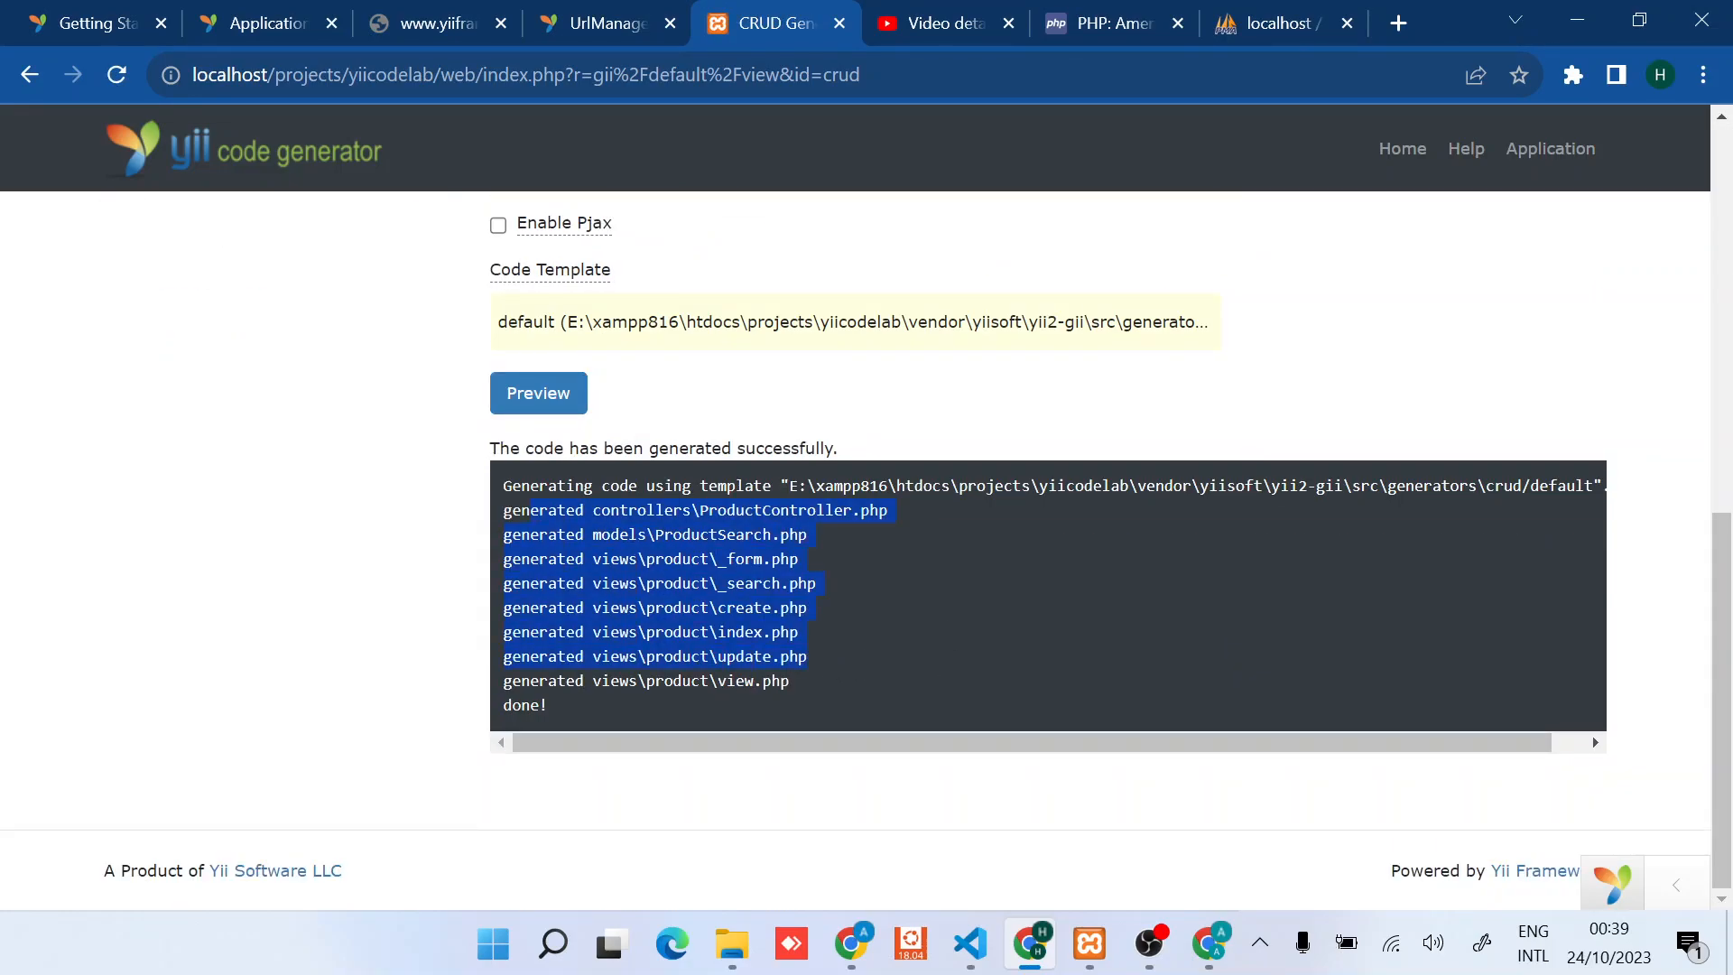
{"action": "scroll", "coordinate": [867, 541], "scroll_direction": "up", "scroll_amount": 5}
{"action": "scroll", "coordinate": [867, 541], "scroll_direction": "up", "scroll_amount": 5}
Step: Load the r=product route and start creating a new product
{"action": "left_click", "coordinate": [542, 74]}
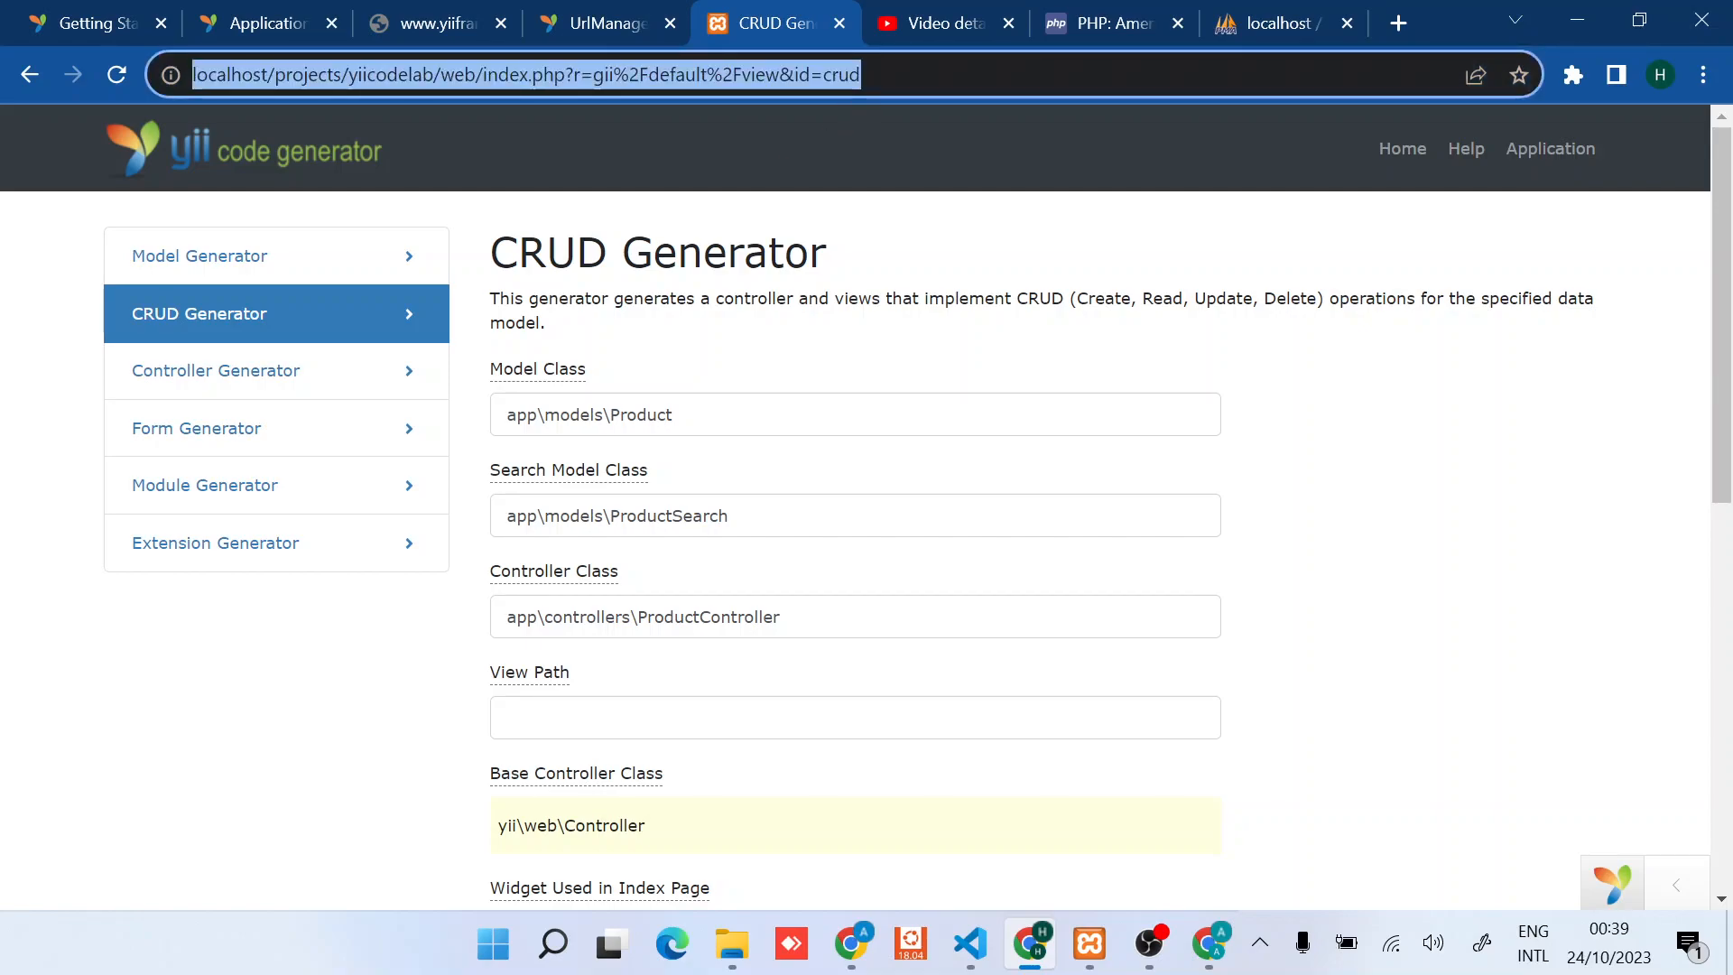
{"action": "left_click_drag", "start_coordinate": [861, 74], "coordinate": [596, 75]}
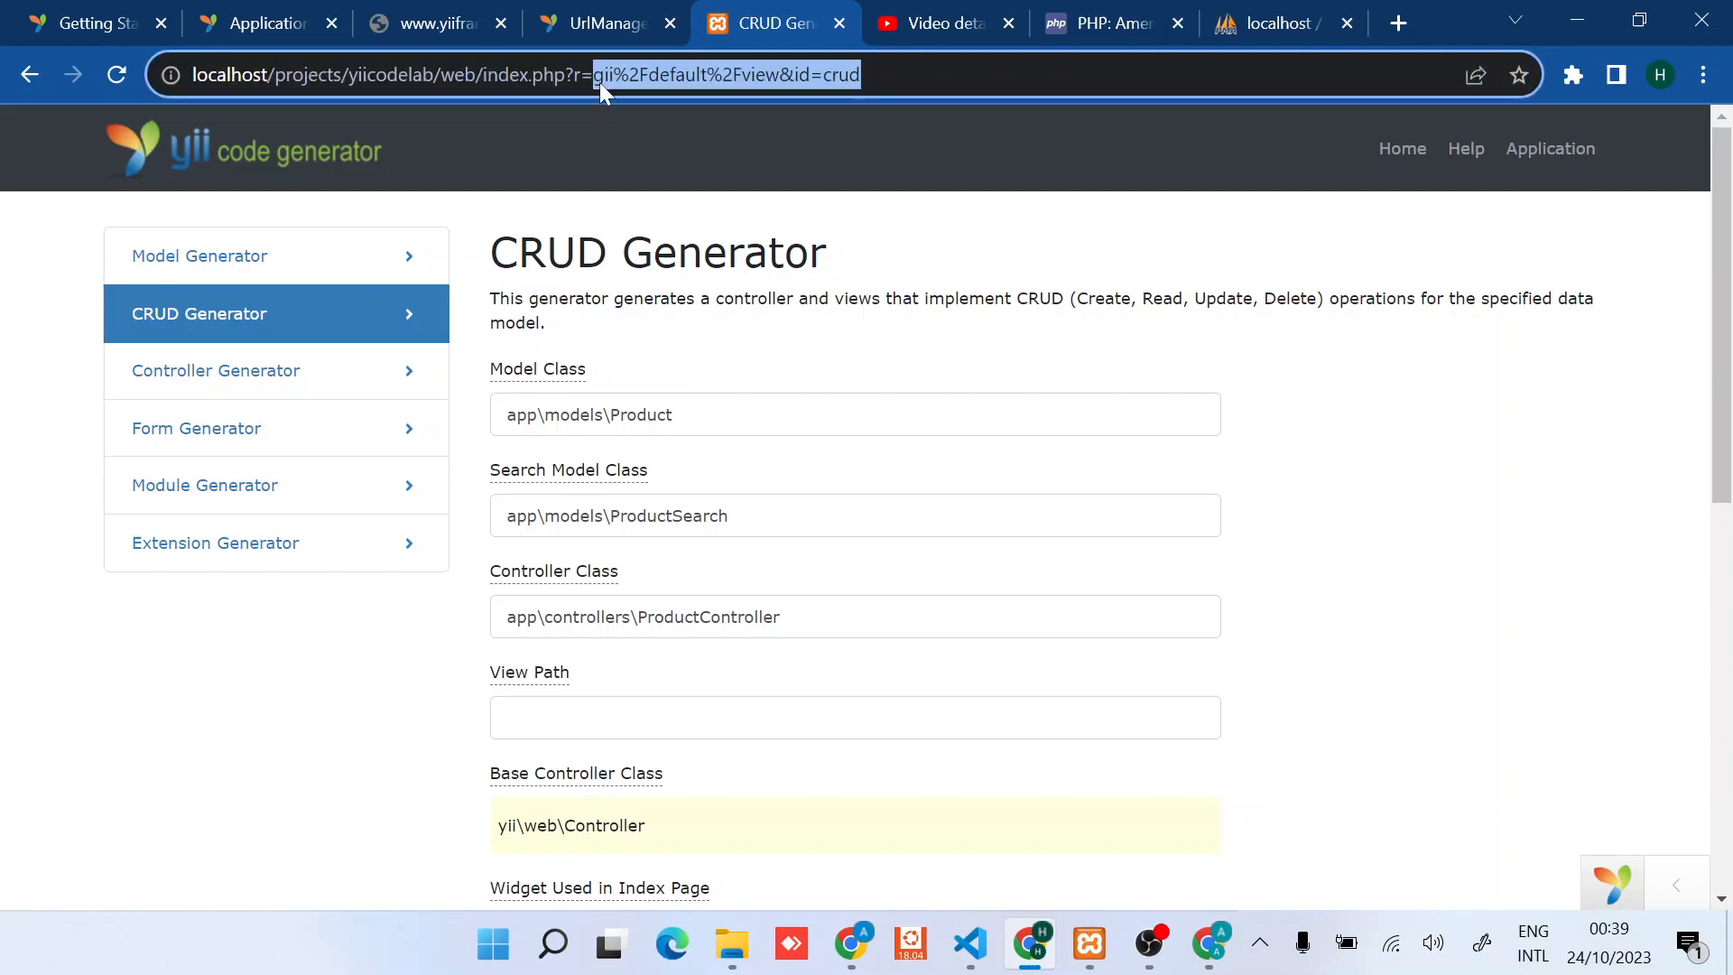
{"action": "type", "text": "product"}
{"action": "key", "text": "Return"}
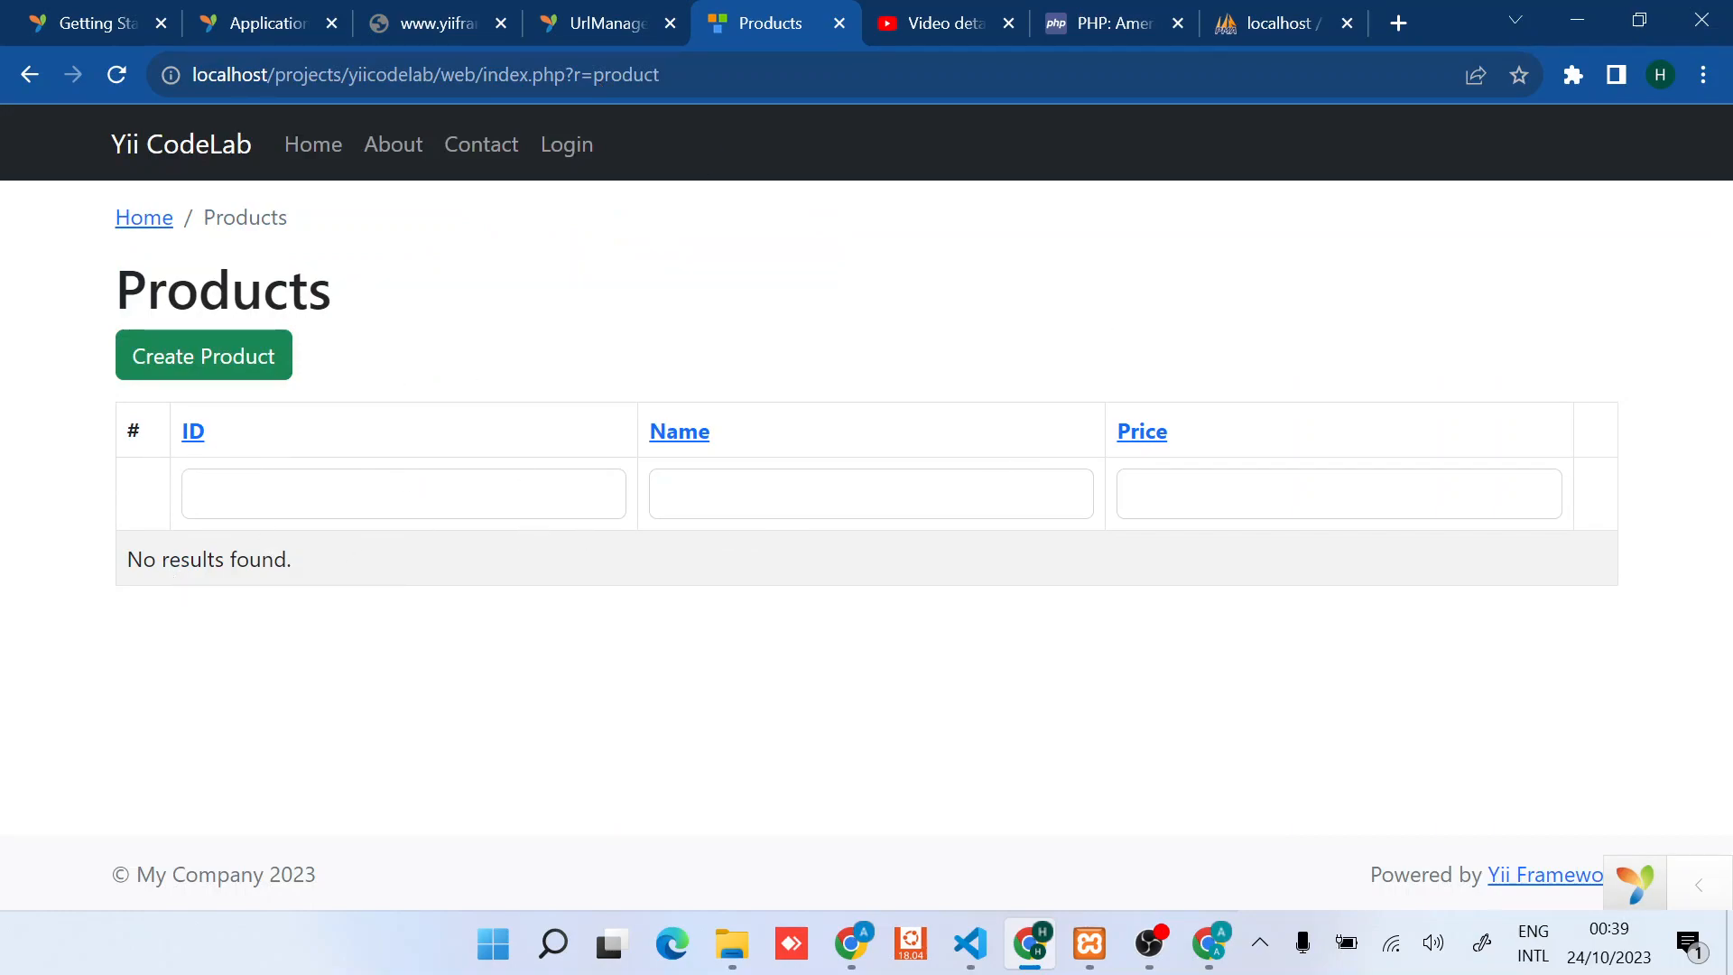
{"action": "left_click", "coordinate": [189, 357]}
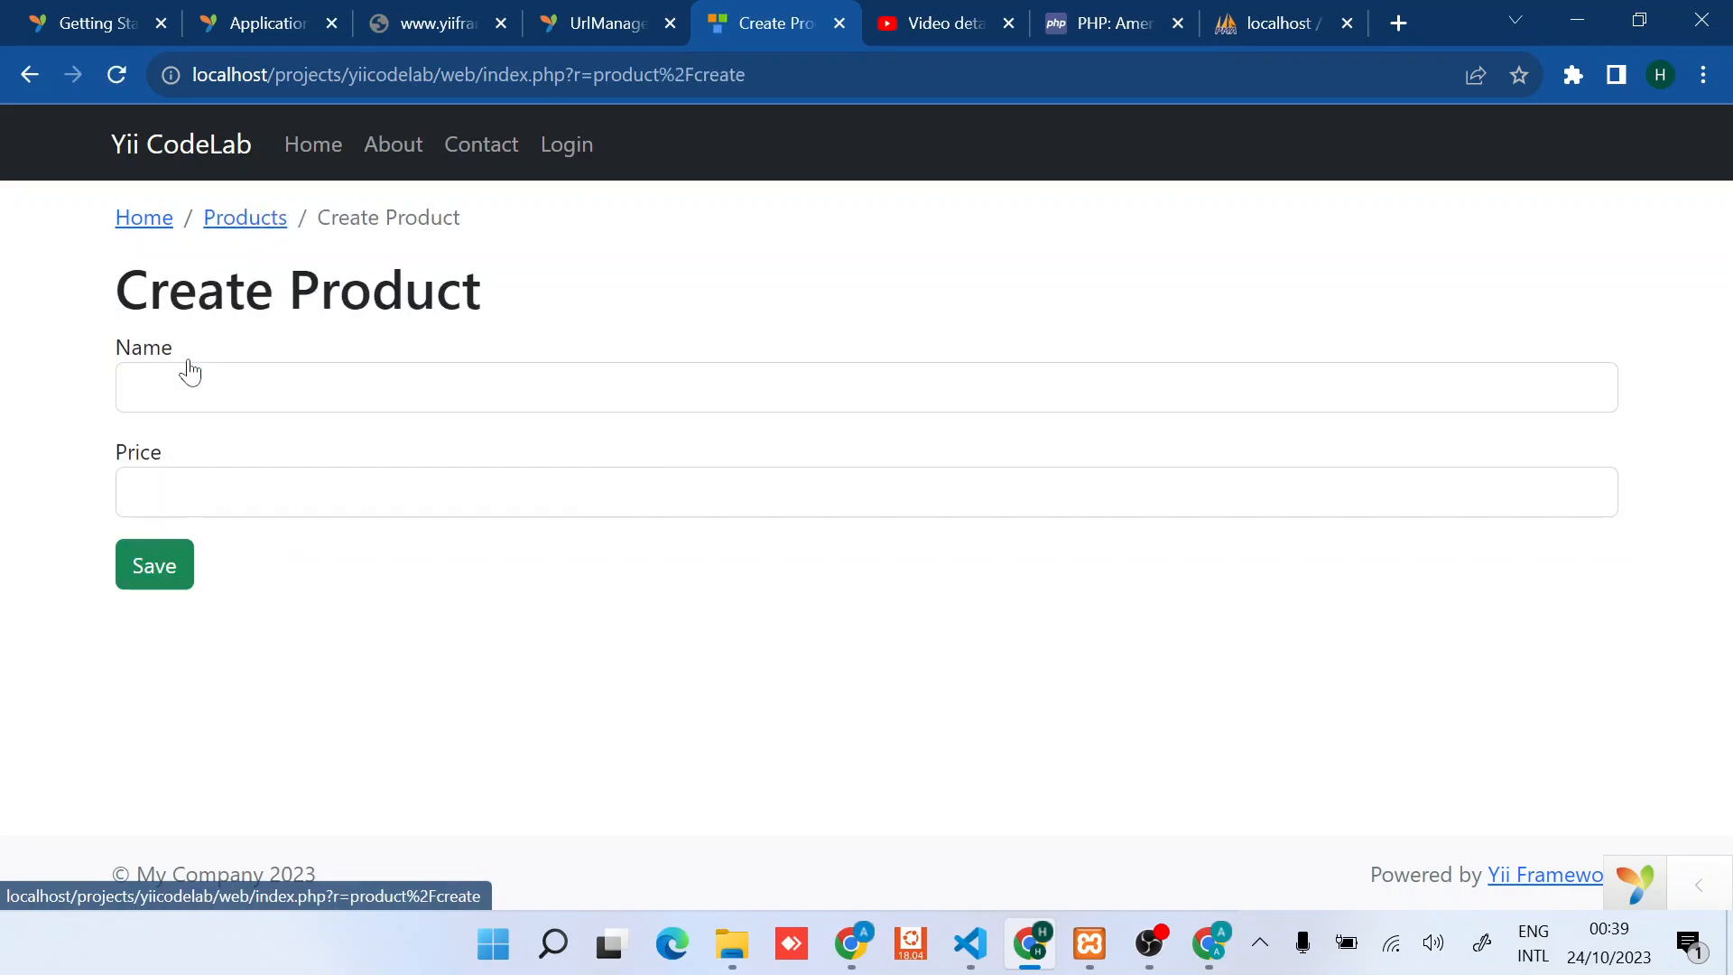
Step: Save a product named Iphone with price 3000, shown as record ID 1
{"action": "left_click", "coordinate": [189, 370]}
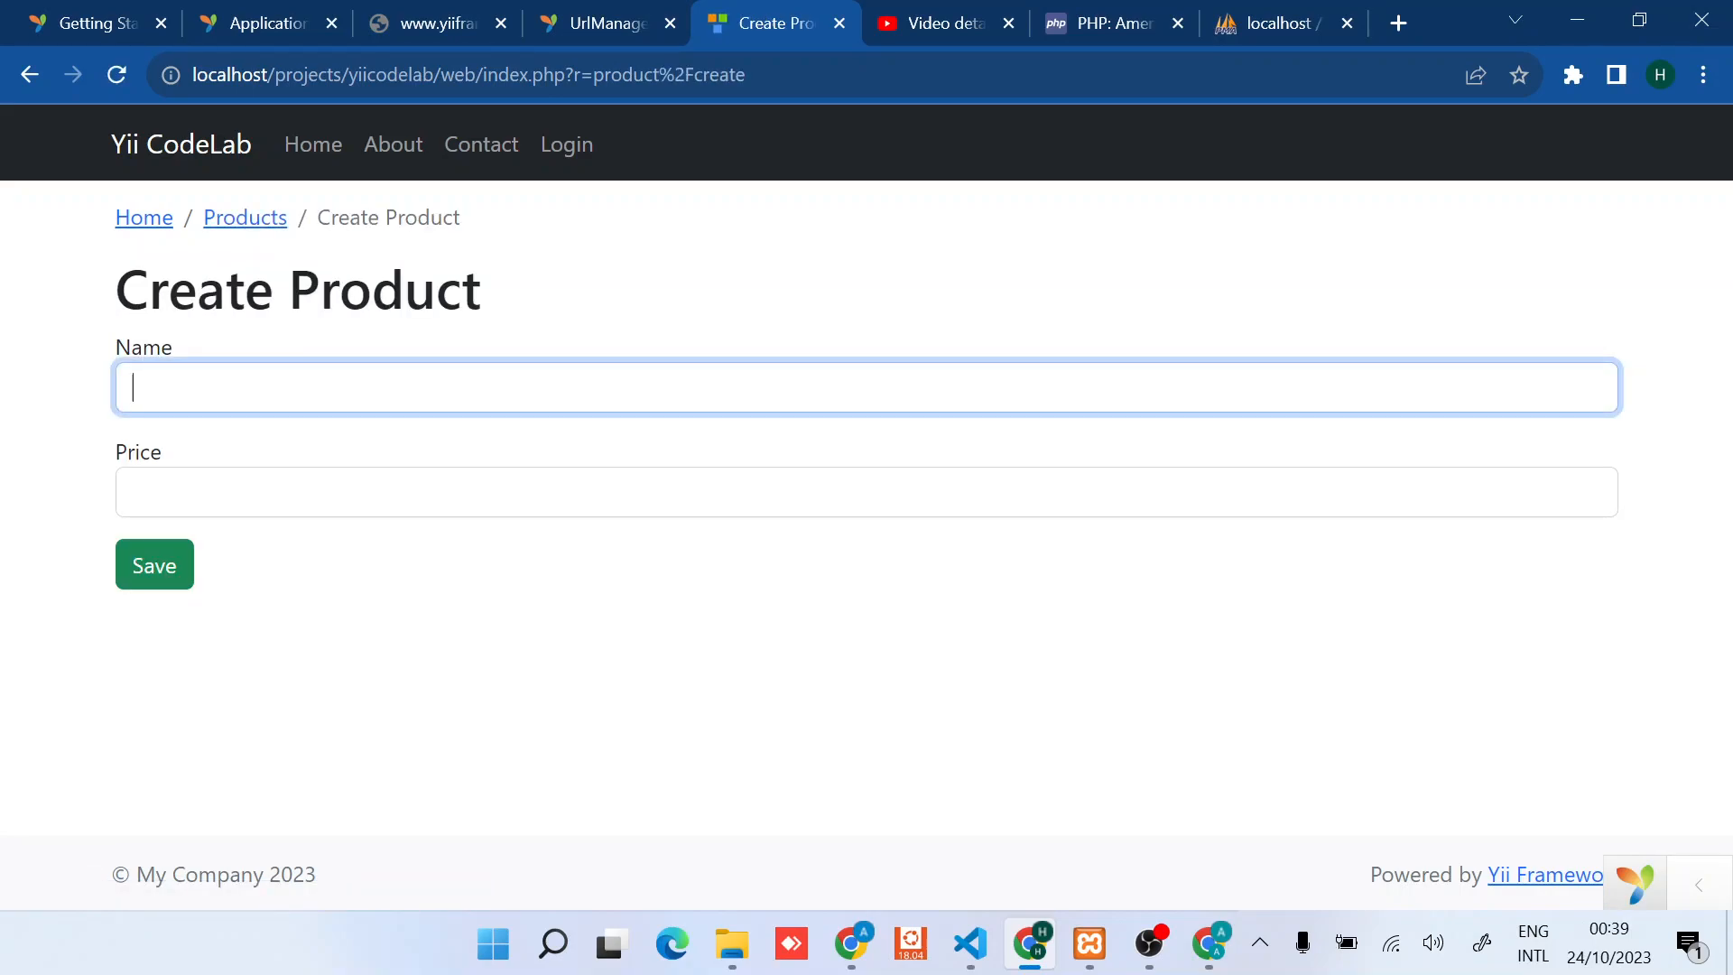
{"action": "type", "text": "lphone"}
{"action": "key", "text": "Tab"}
{"action": "type", "text": "300"}
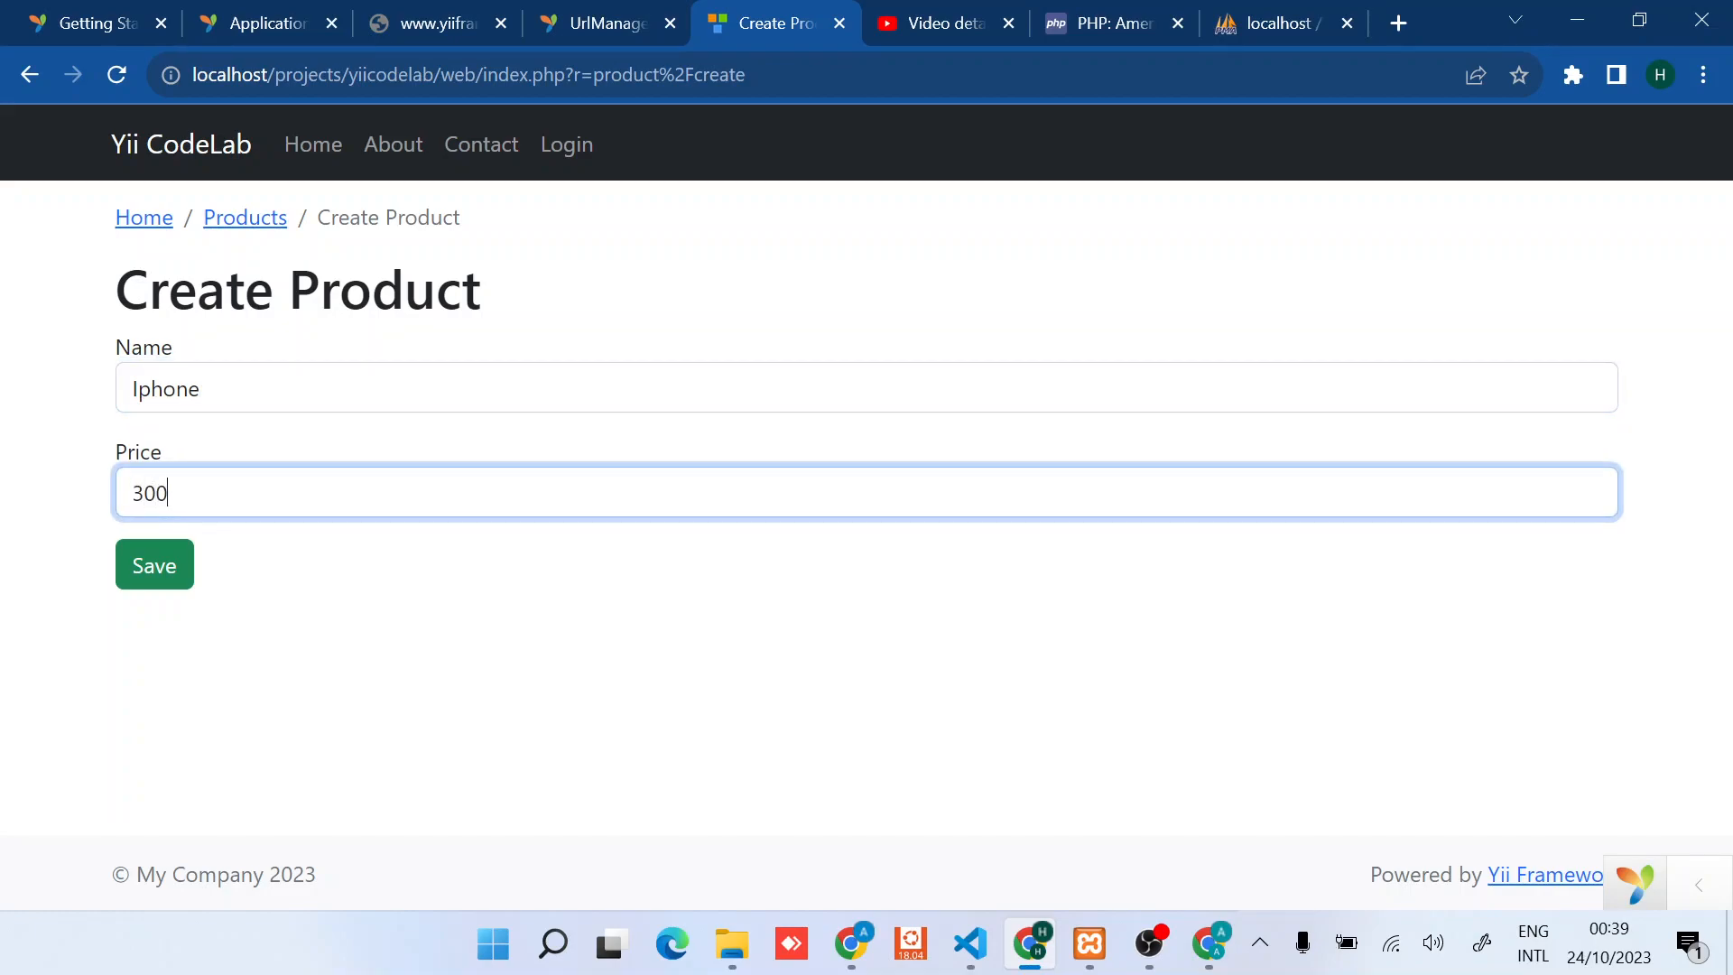
{"action": "type", "text": "0"}
{"action": "left_click", "coordinate": [154, 565]}
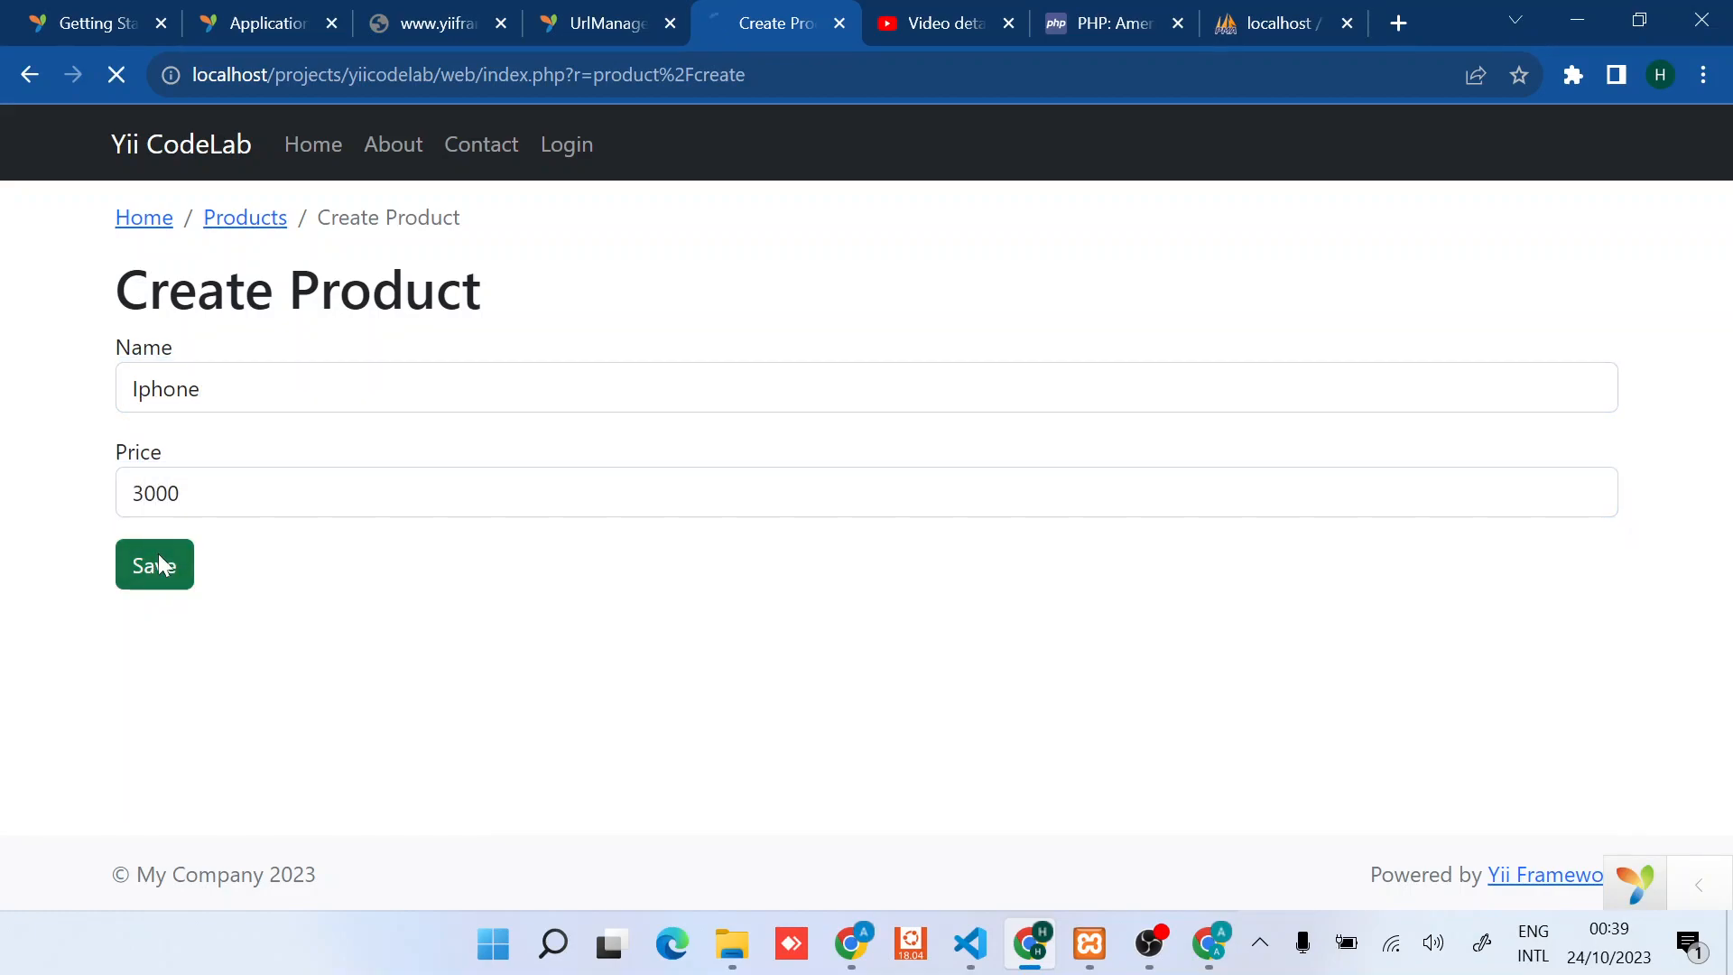
{"action": "left_click_drag", "start_coordinate": [919, 541], "coordinate": [98, 437]}
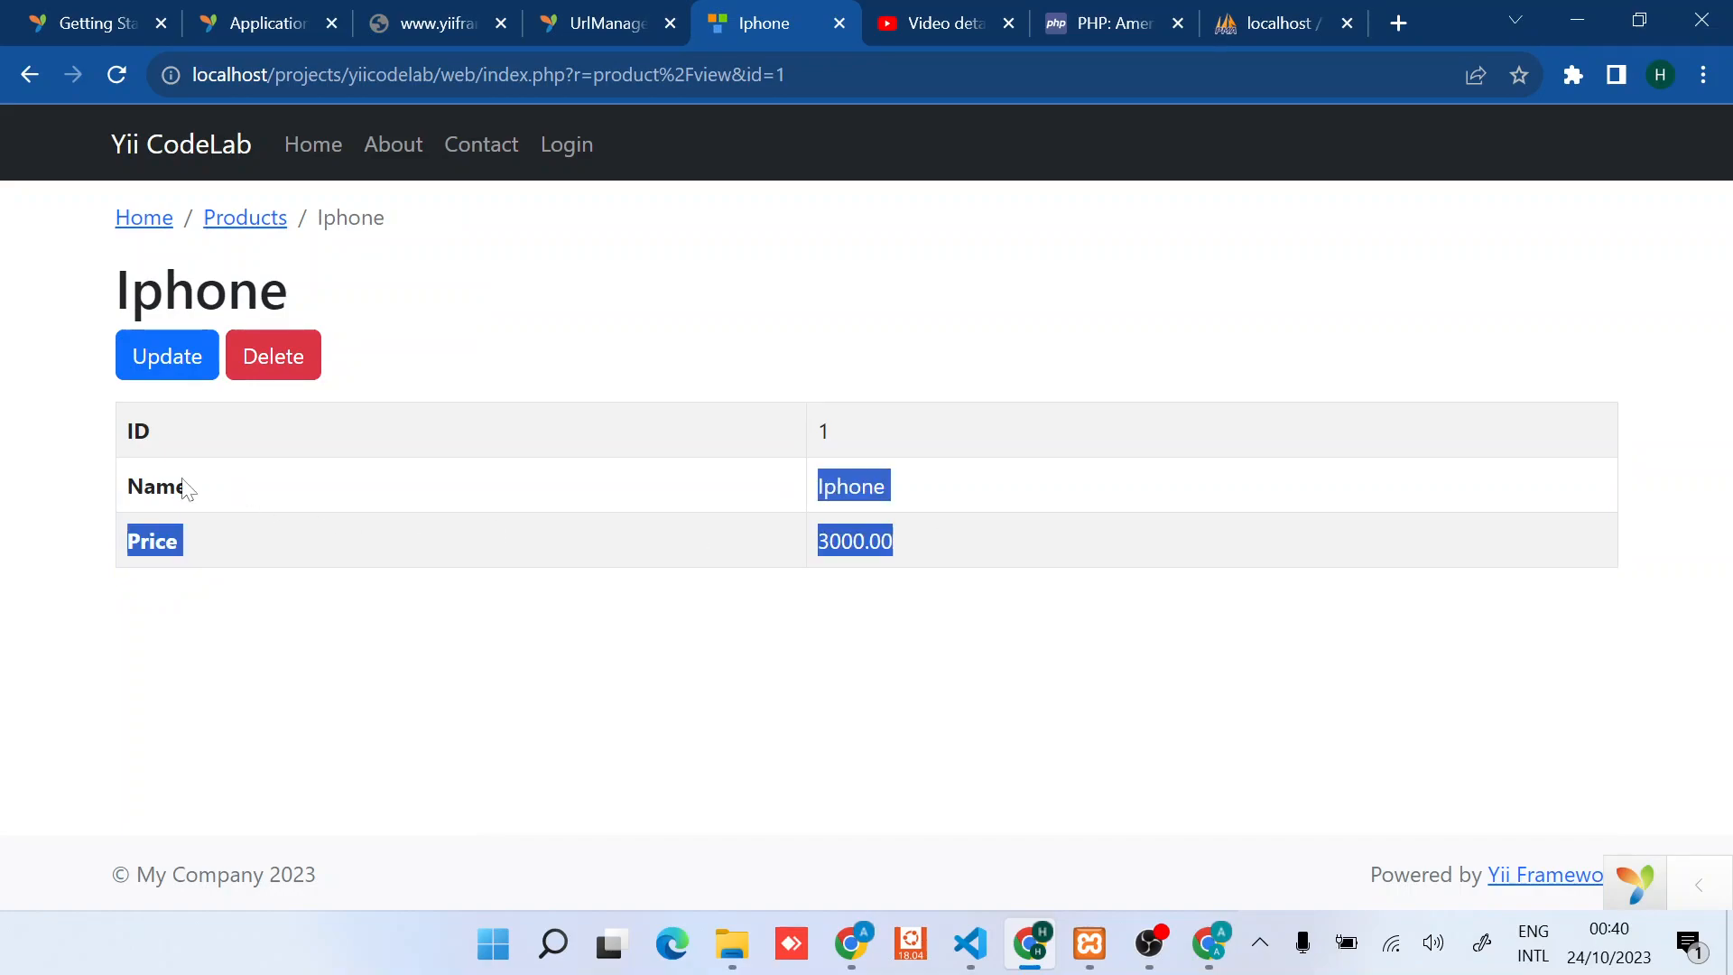
{"action": "left_click", "coordinate": [440, 565]}
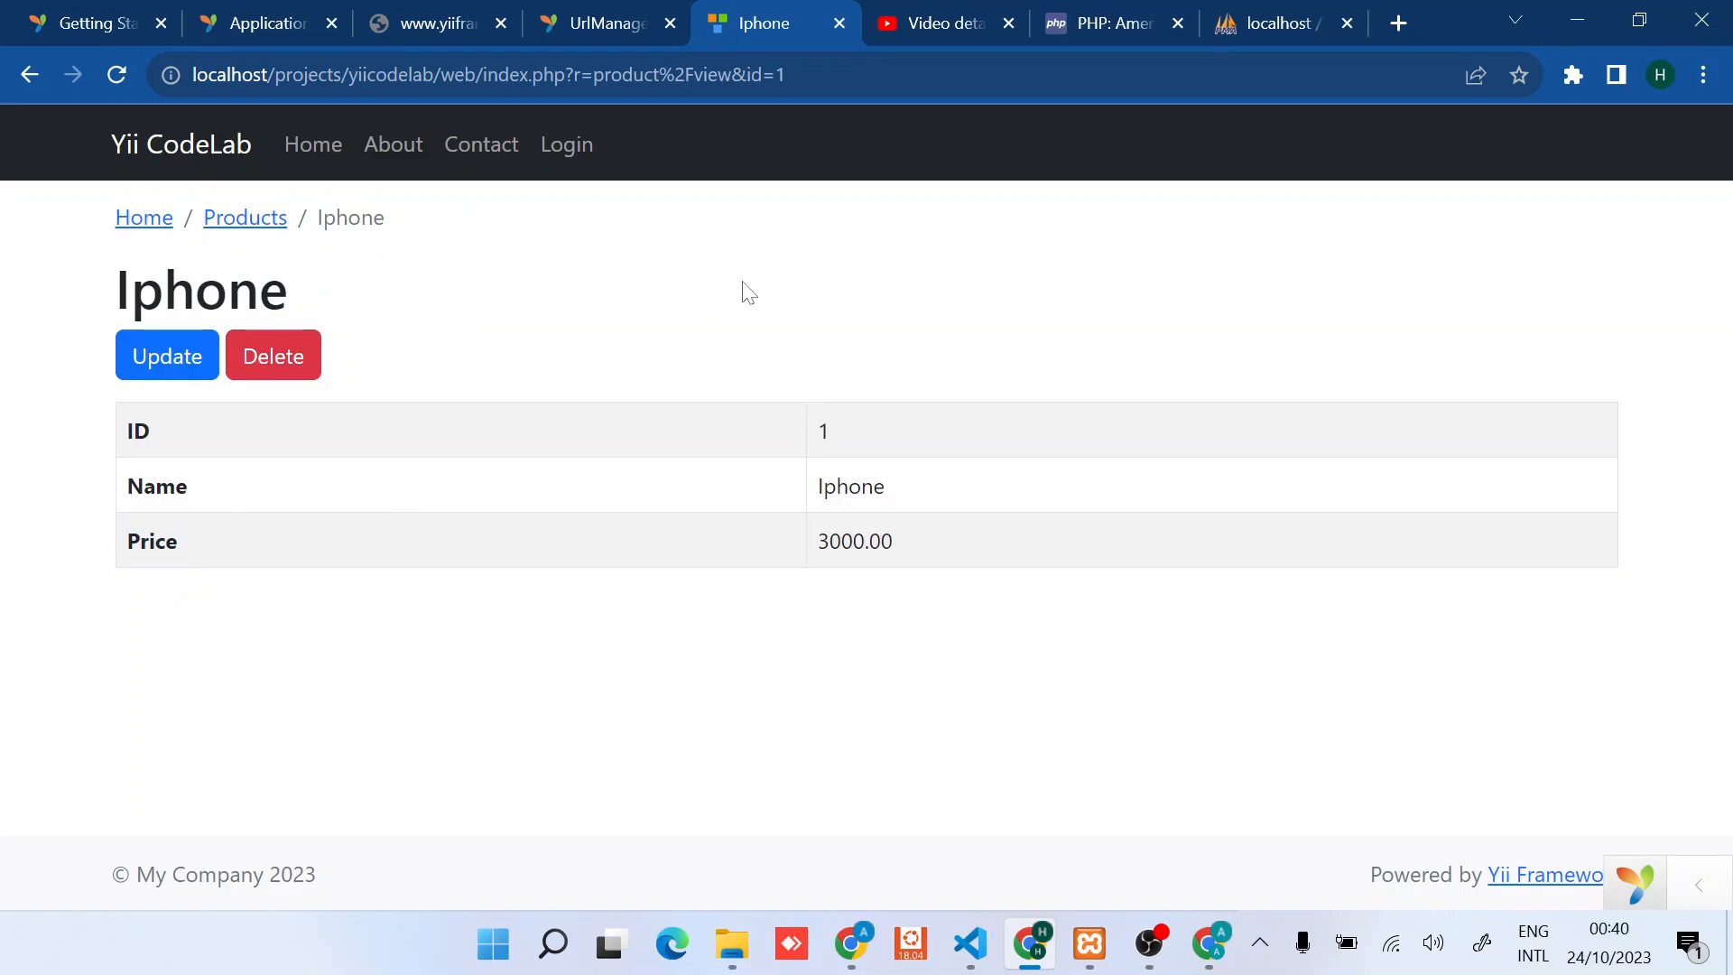
Step: Browse the product table in phpMyAdmin and bring up its Insert form
{"action": "left_click", "coordinate": [1261, 22]}
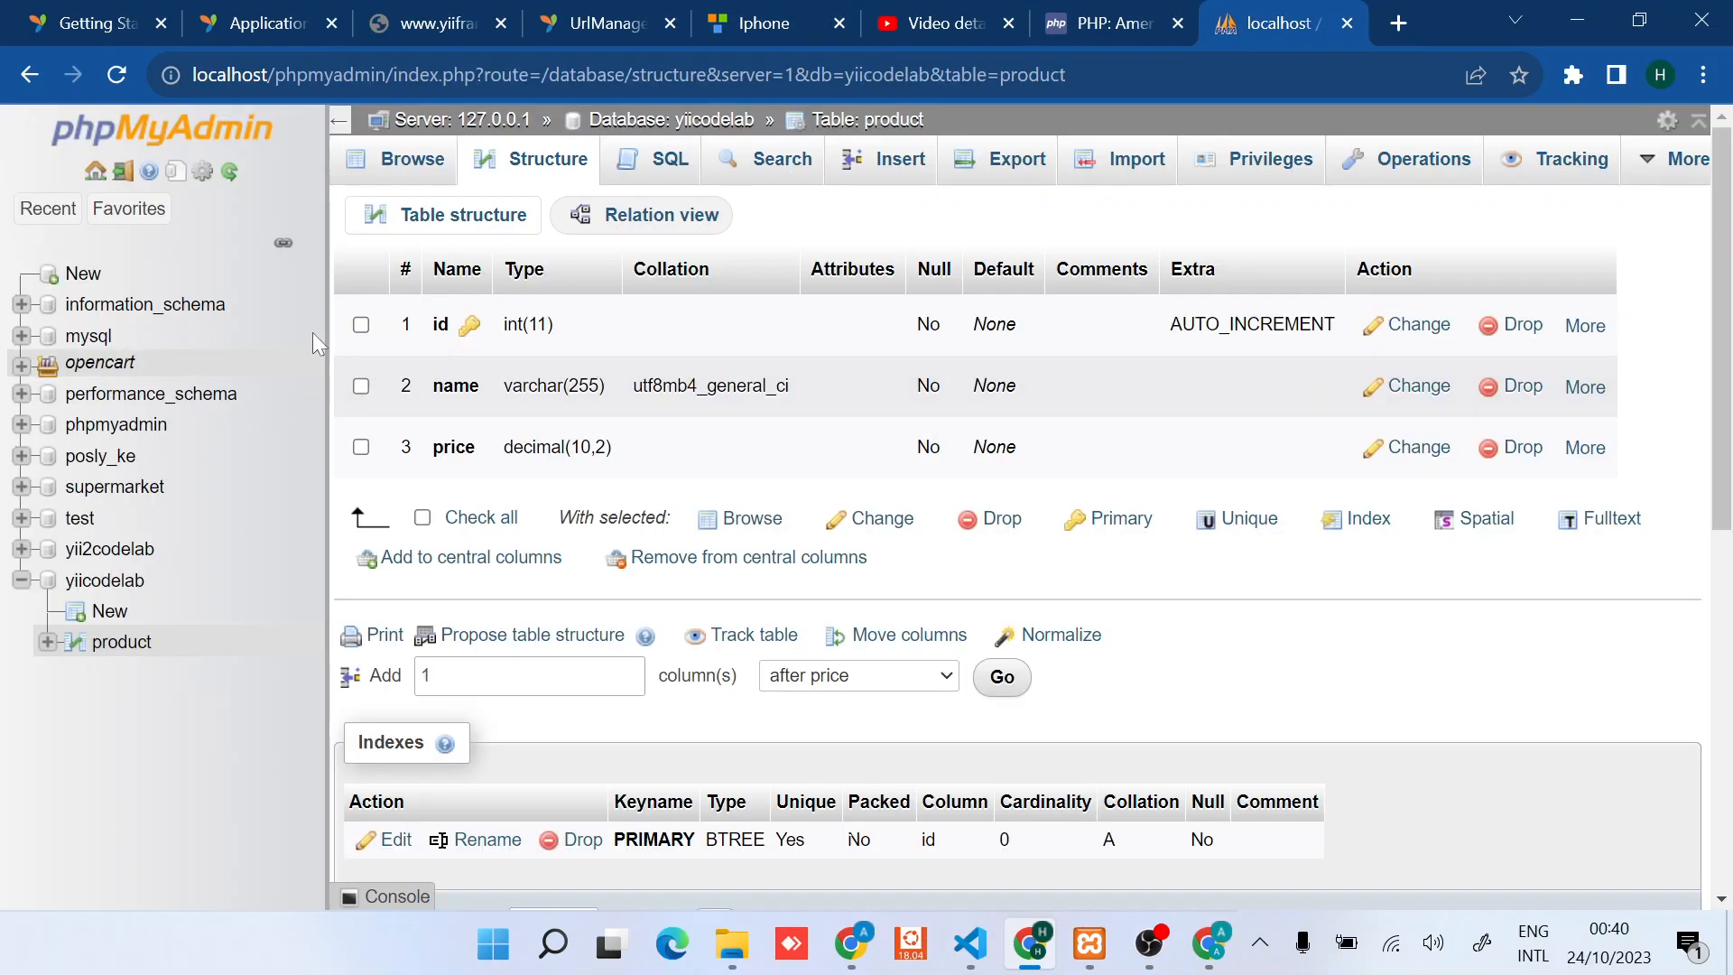
{"action": "left_click", "coordinate": [123, 642]}
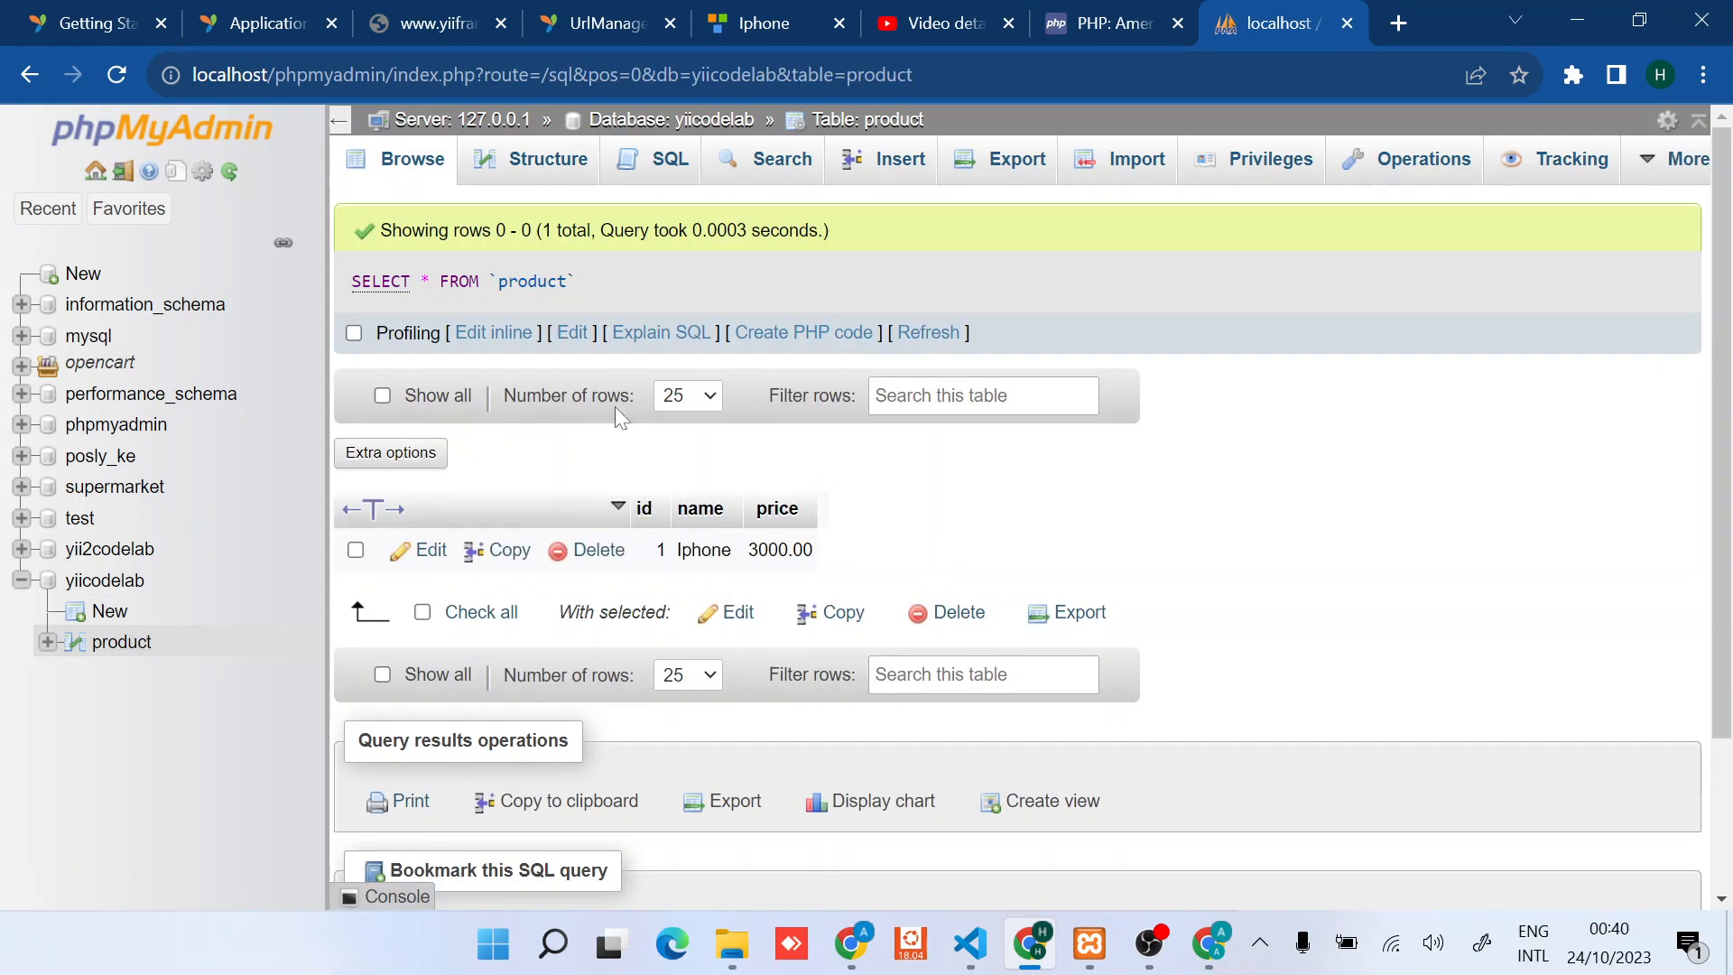
{"action": "left_click", "coordinate": [899, 158]}
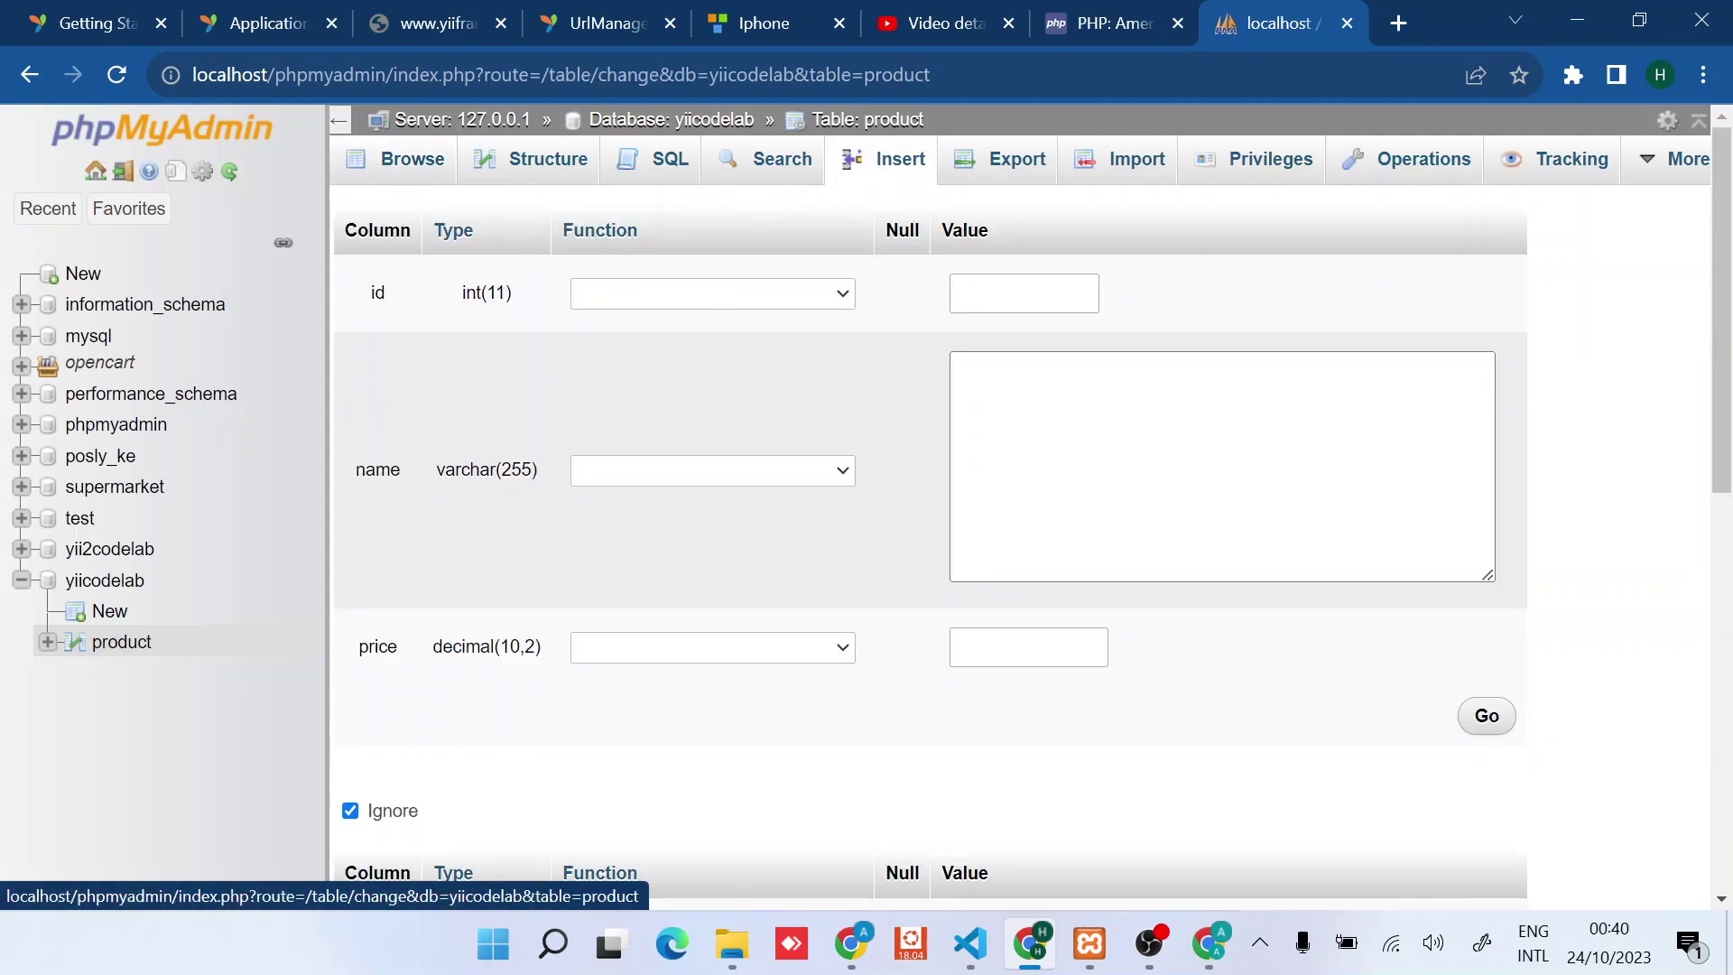
Step: Insert two rows: Samsung ZFlip at 4000 and Samsung A4334 at 1500
{"action": "left_click", "coordinate": [1218, 466]}
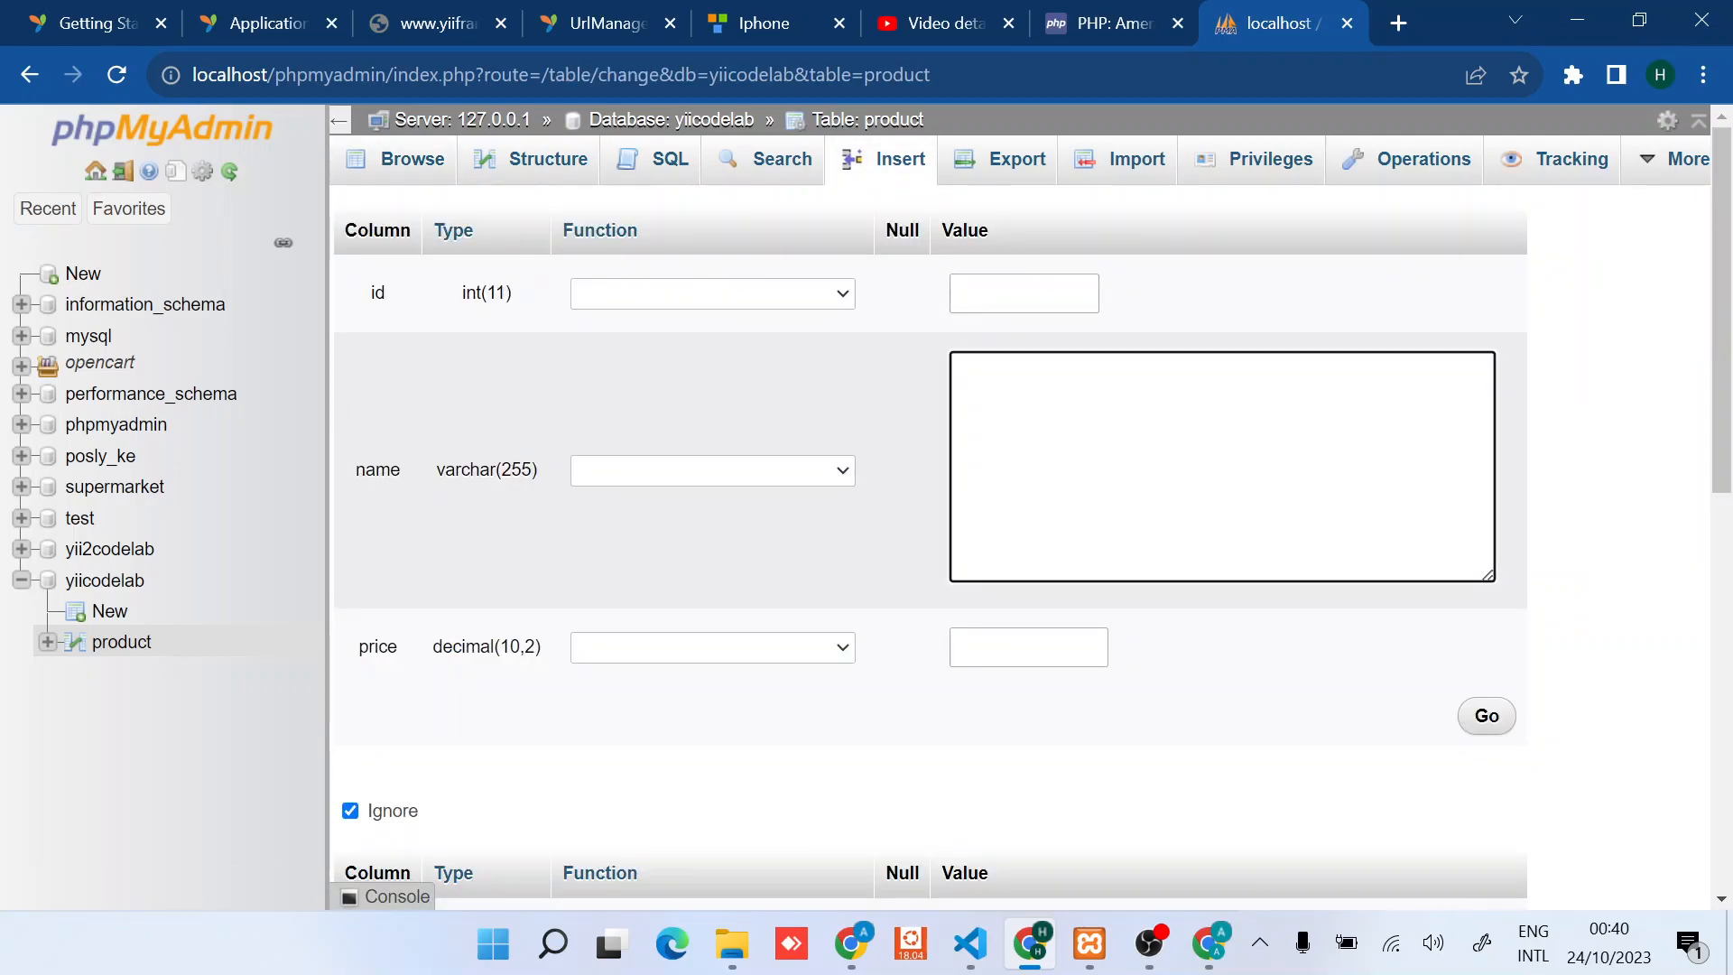
{"action": "type", "text": "Samsu"}
{"action": "type", "text": "ng"}
{"action": "type", "text": "ZFL"}
{"action": "type", "text": "l"}
{"action": "type", "text": "ip"}
{"action": "scroll", "coordinate": [1110, 630], "scroll_direction": "down", "scroll_amount": 2}
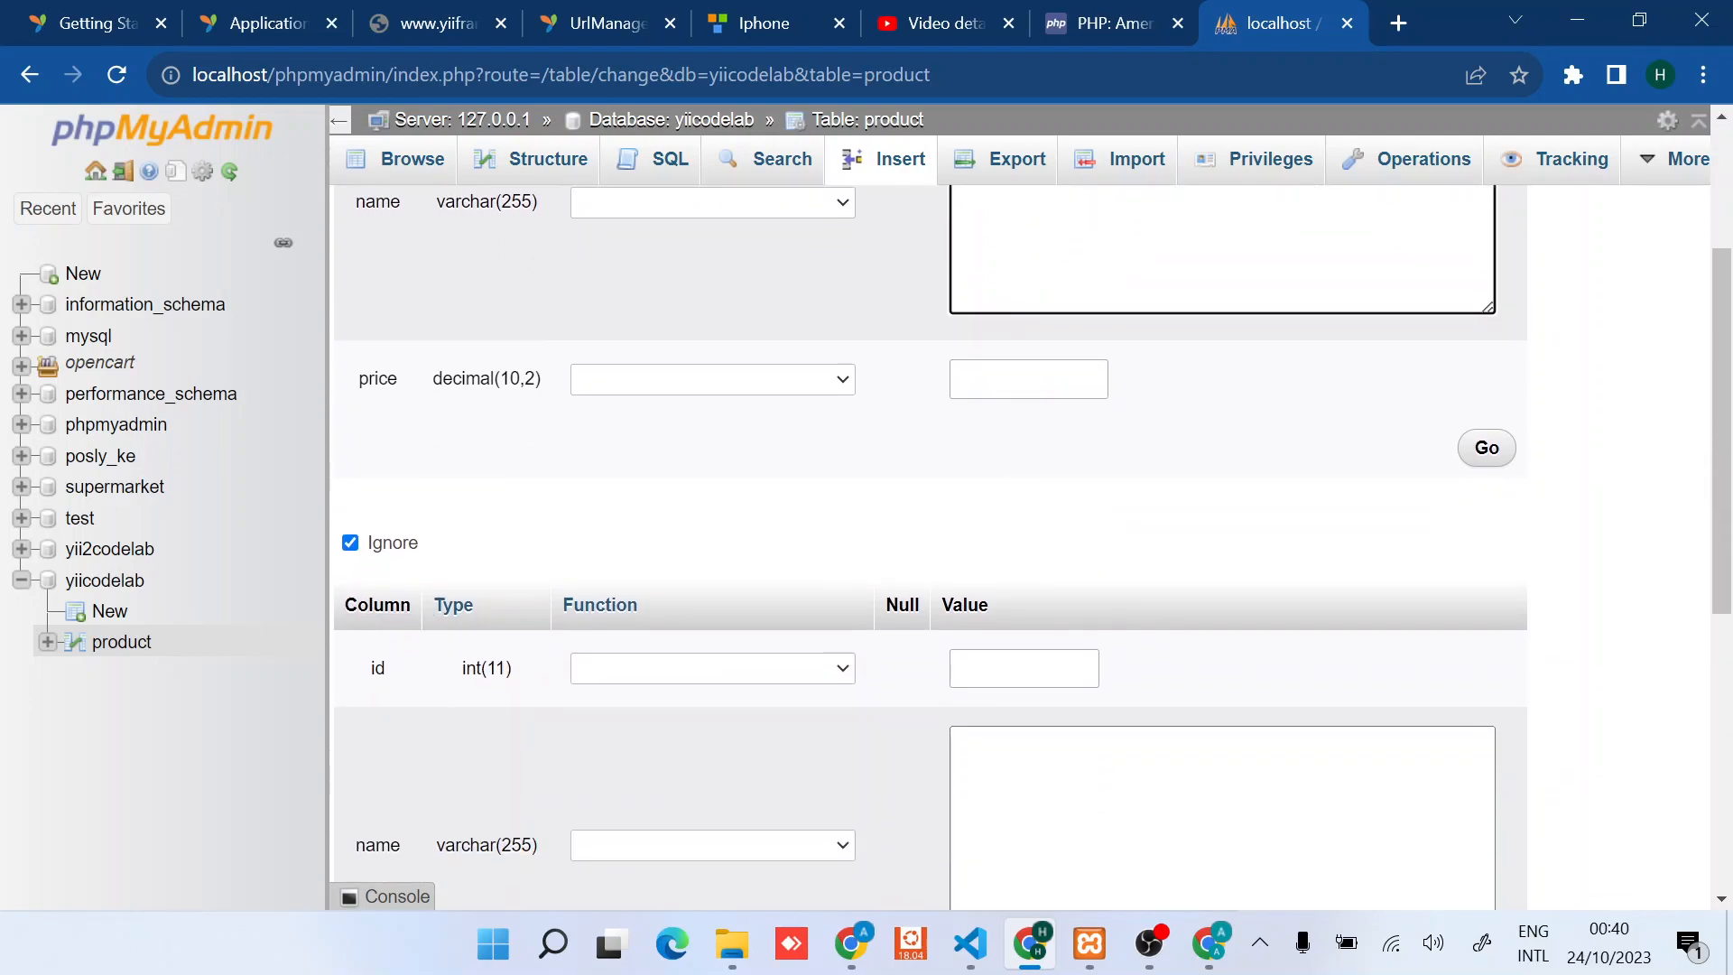
{"action": "left_click", "coordinate": [1029, 378]}
{"action": "type", "text": "0"}
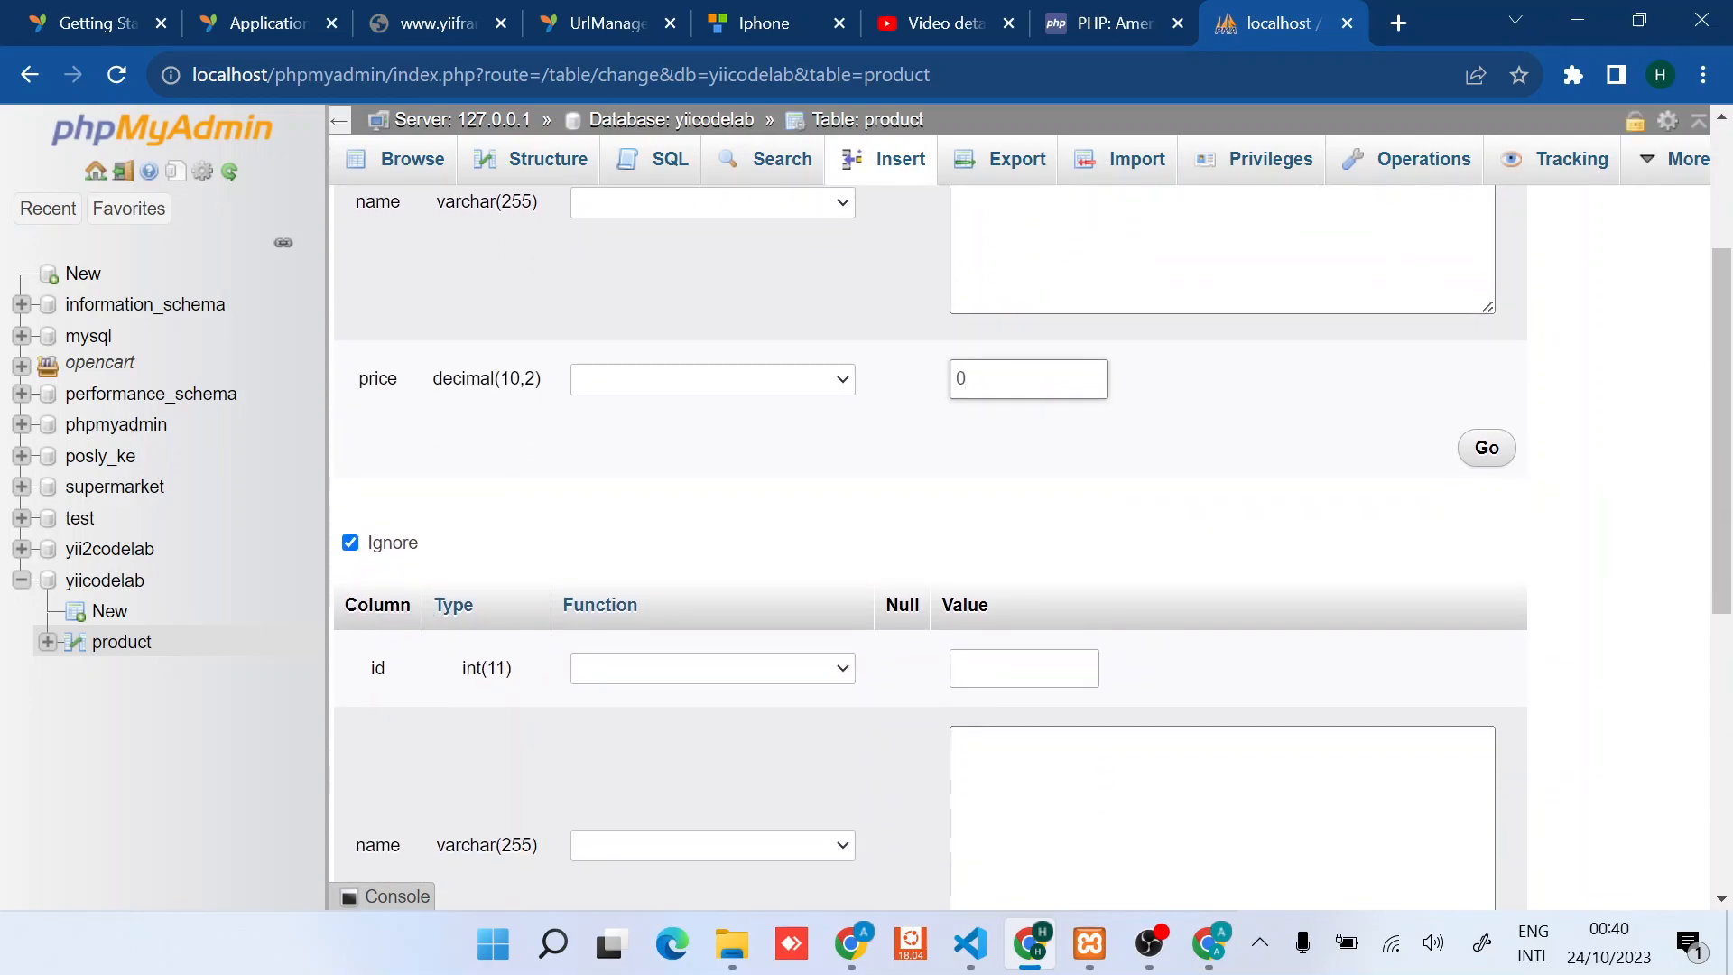
{"action": "key", "text": "BackSpace"}
{"action": "type", "text": "000"}
{"action": "scroll", "coordinate": [1110, 629], "scroll_direction": "down", "scroll_amount": 2}
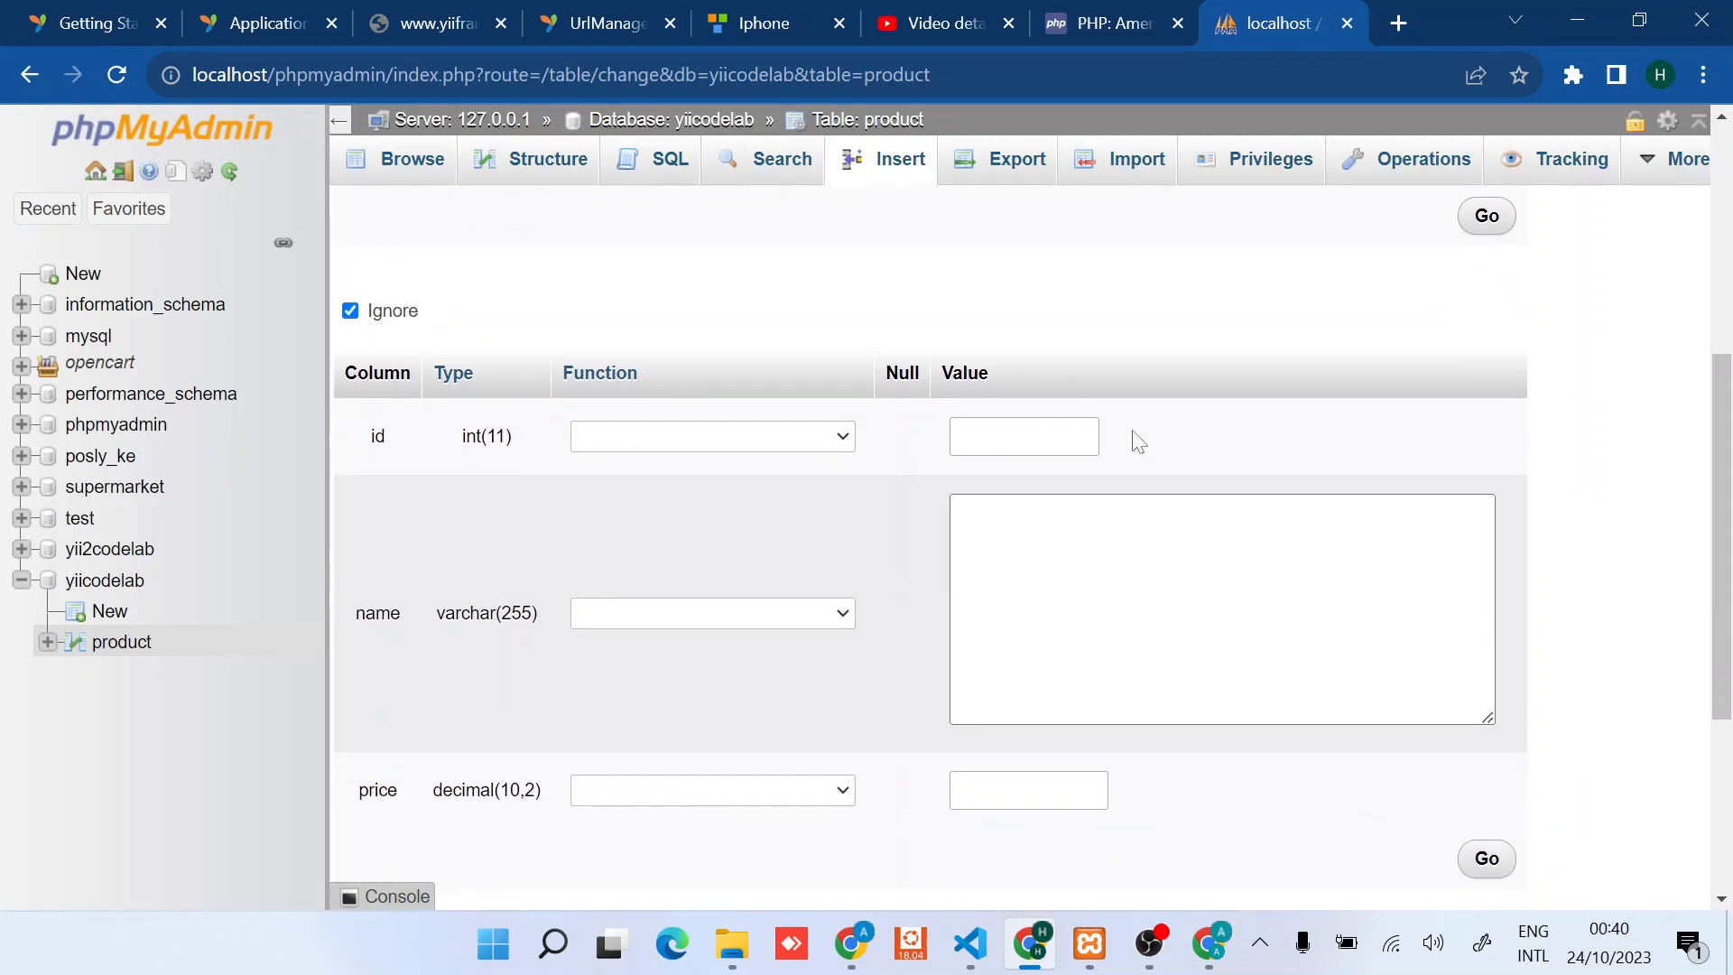
{"action": "left_click", "coordinate": [1219, 610]}
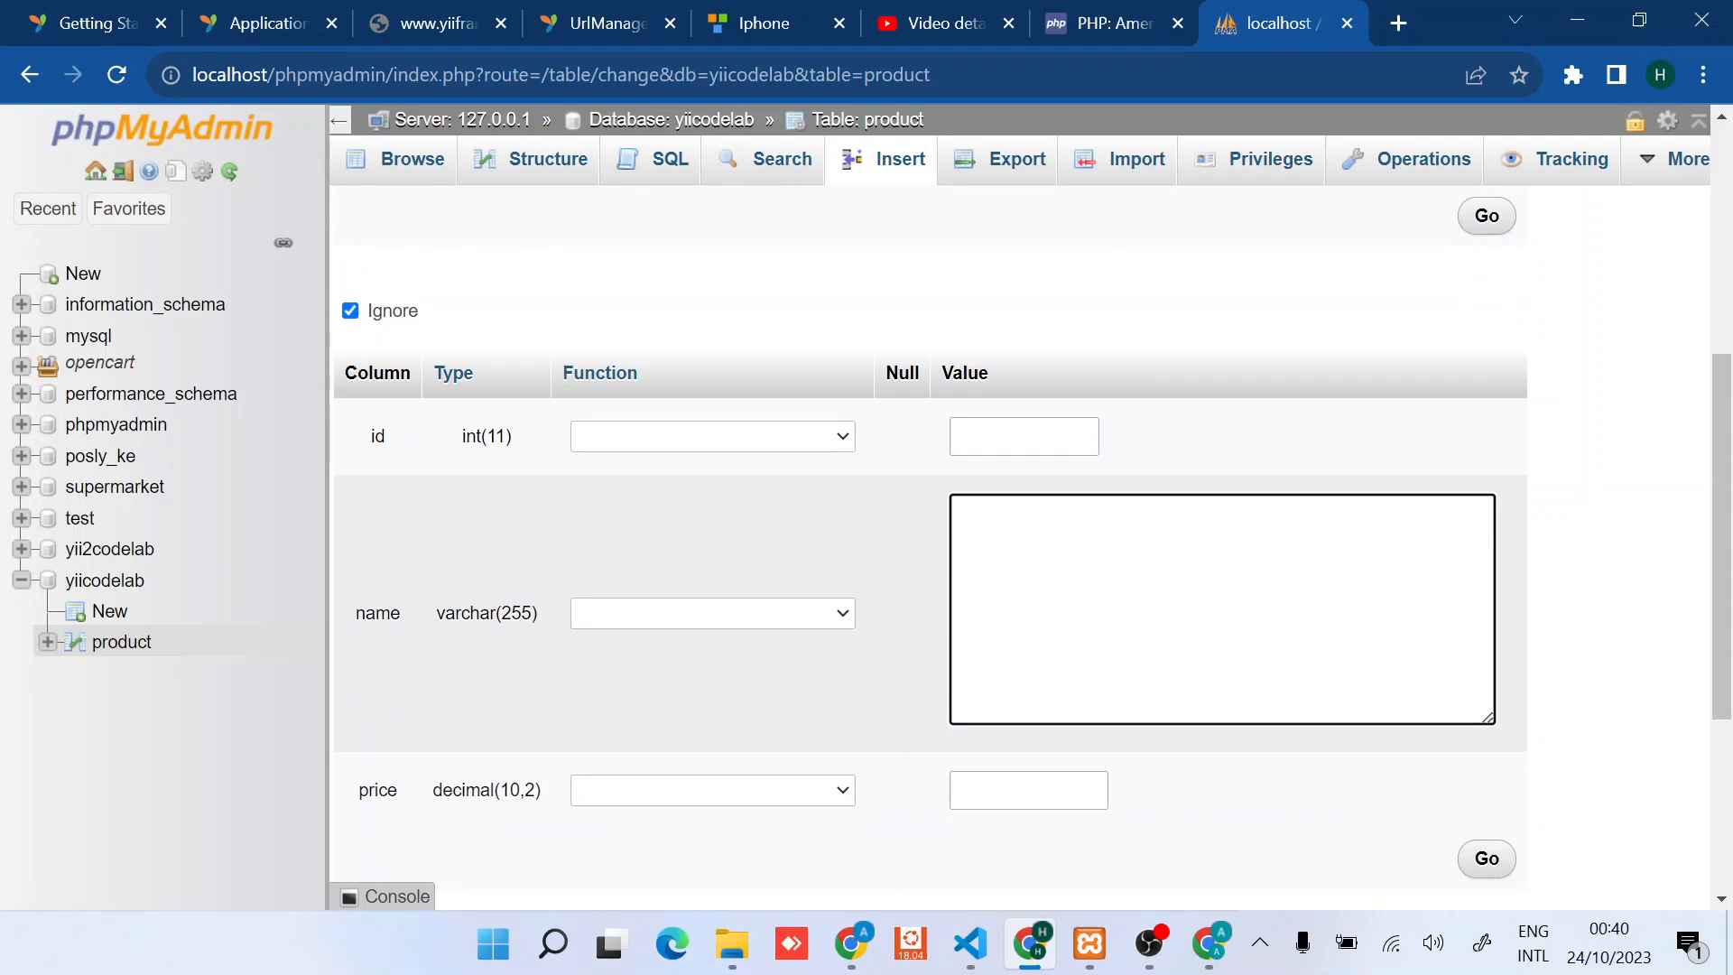
{"action": "type", "text": "Samsu"}
{"action": "type", "text": "ng A"}
{"action": "type", "text": "4334"}
{"action": "scroll", "coordinate": [1030, 610], "scroll_direction": "down", "scroll_amount": 3}
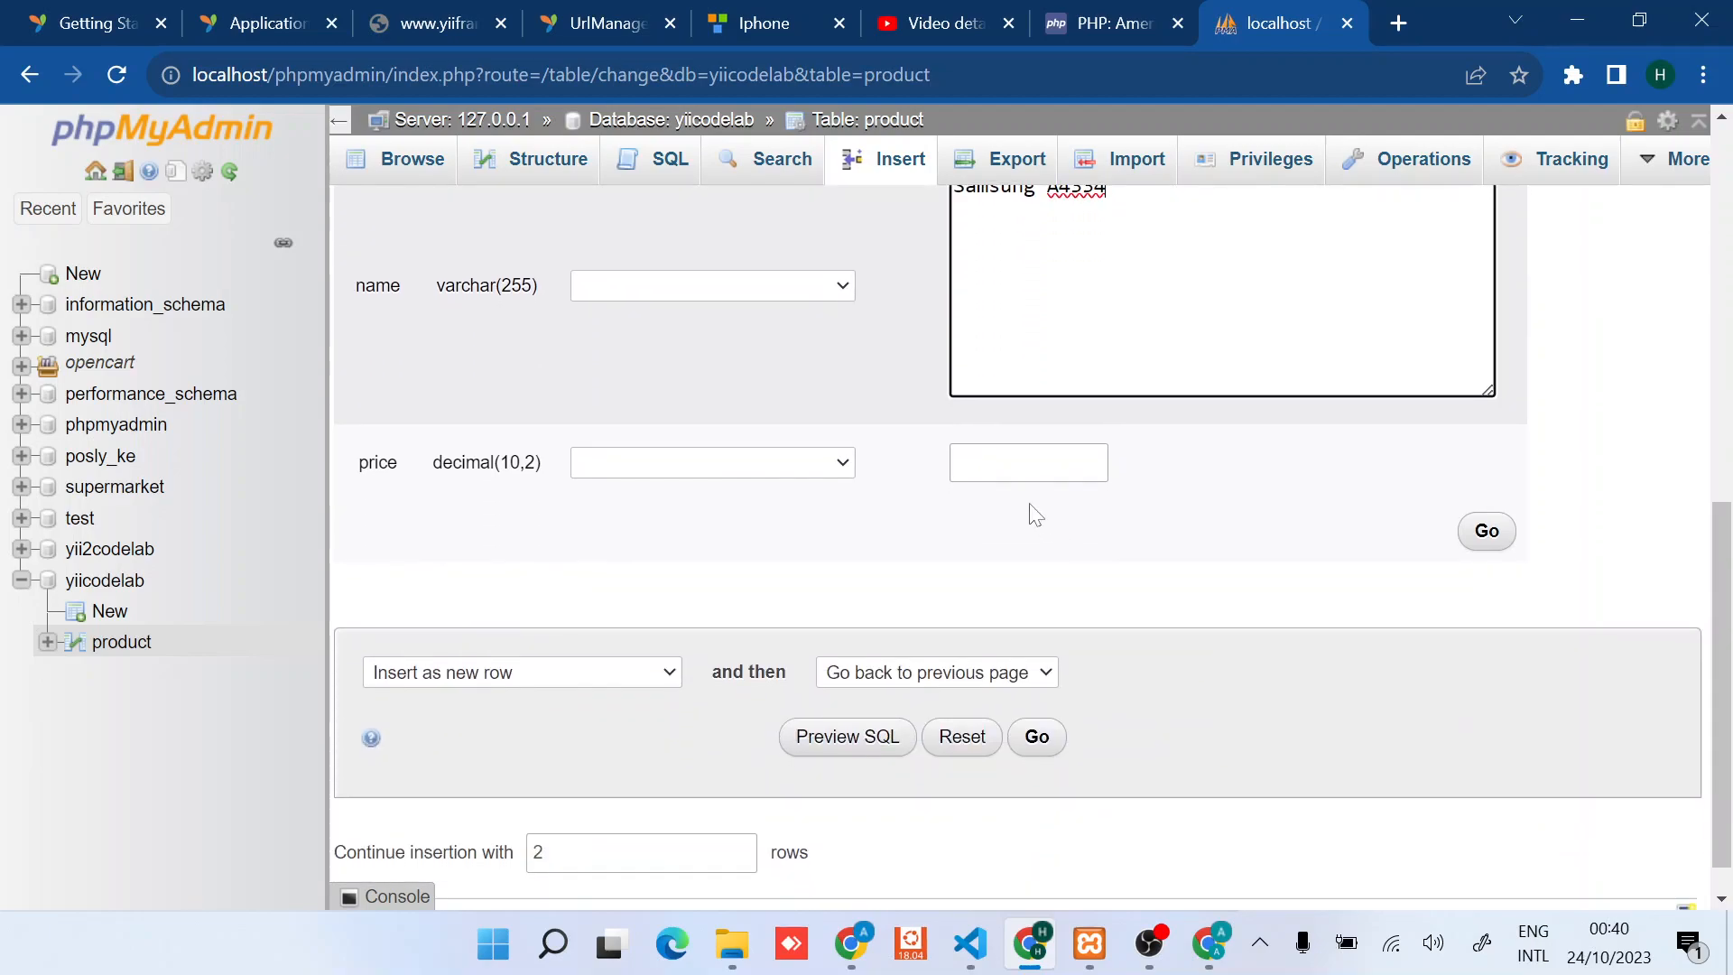
{"action": "left_click", "coordinate": [1030, 467]}
{"action": "type", "text": "5"}
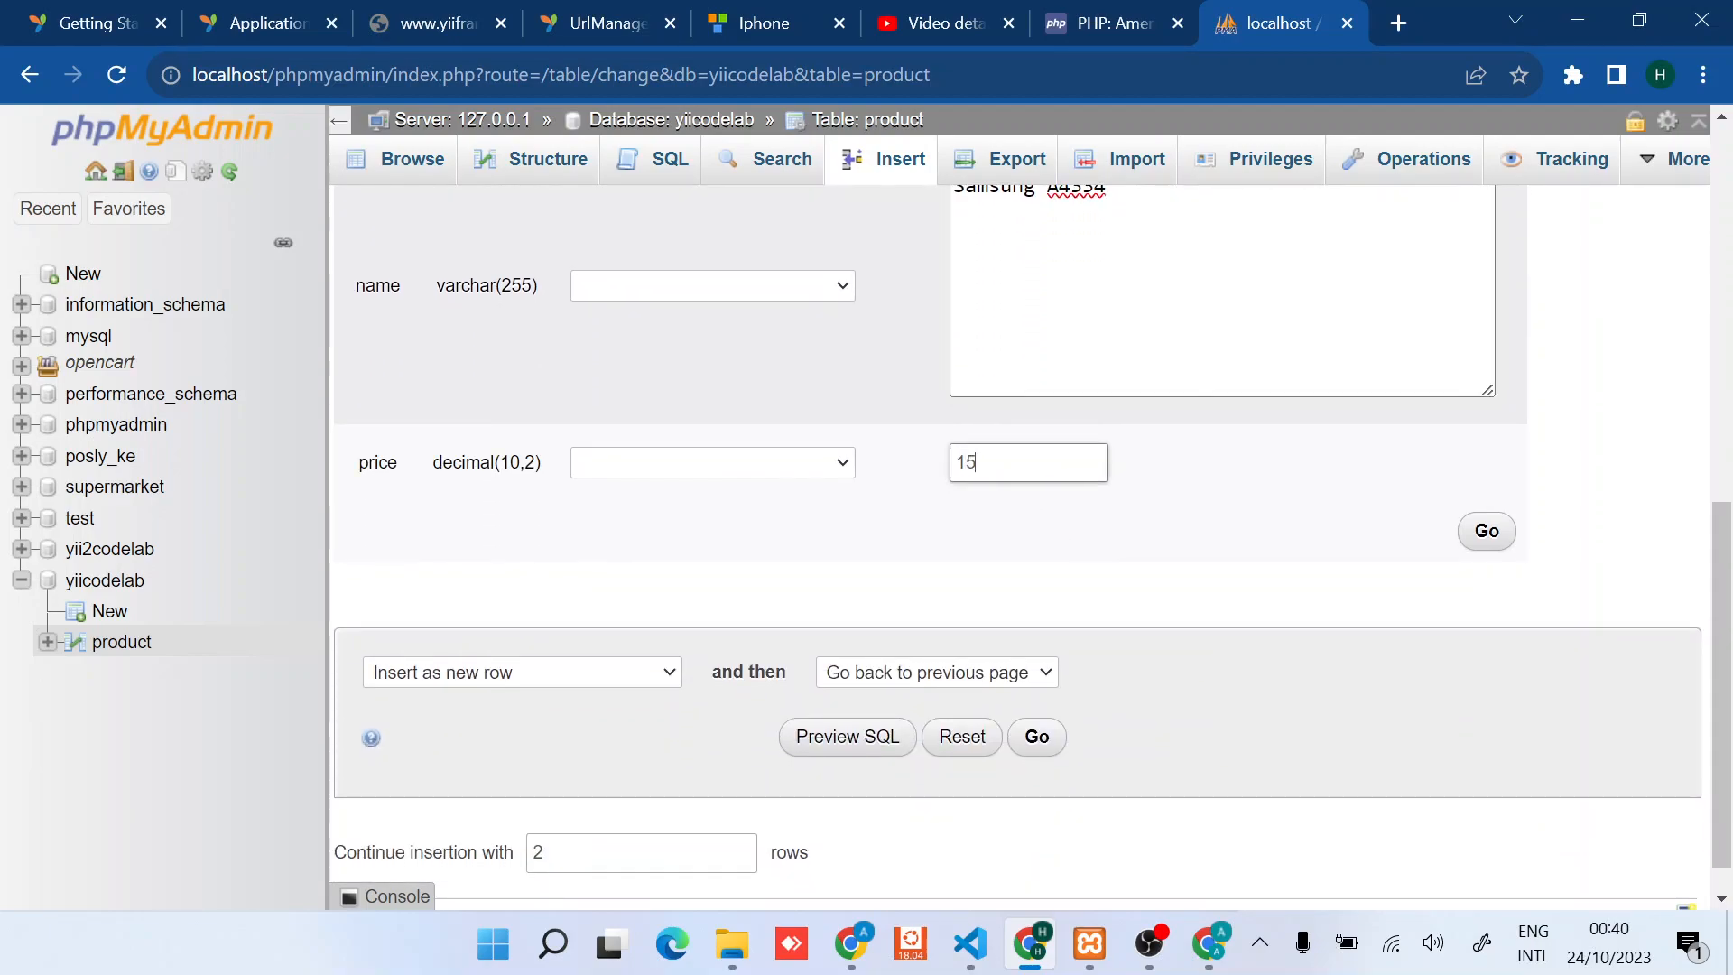
{"action": "type", "text": "00"}
{"action": "scroll", "coordinate": [1188, 622], "scroll_direction": "down", "scroll_amount": 1}
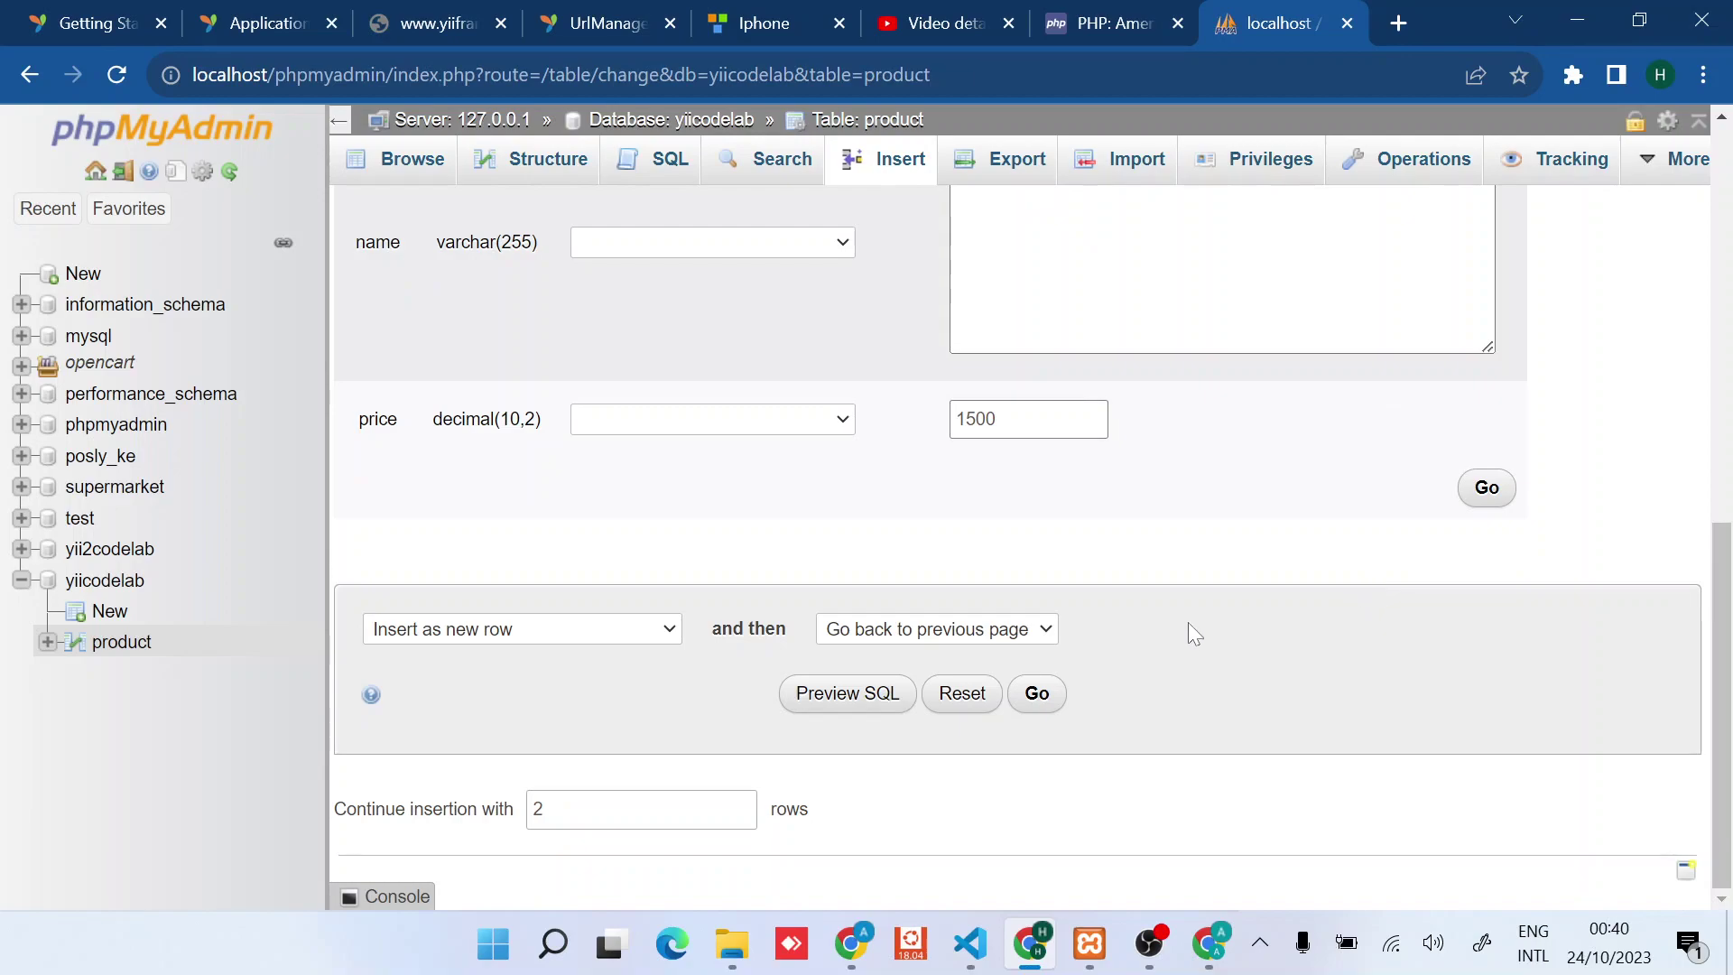
{"action": "left_click", "coordinate": [1040, 693]}
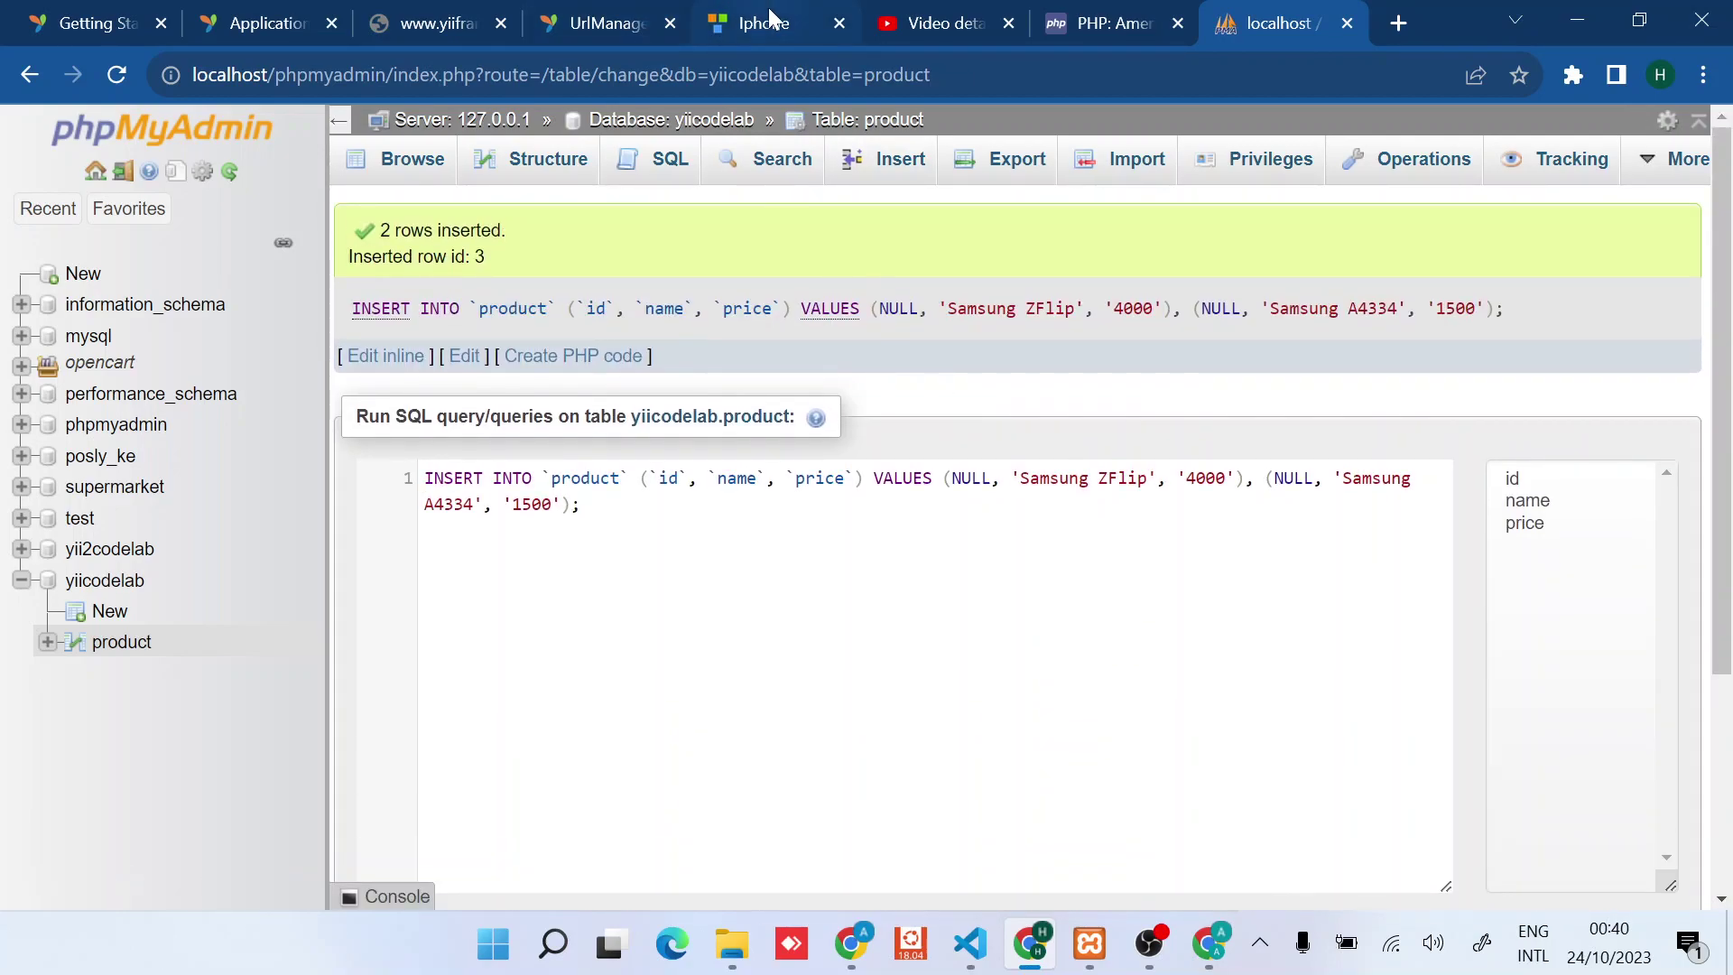
Step: Show the Products listing with Iphone 3000.00, Samsung ZFlip 4000.00 and Samsung A4334 1500.00
{"action": "left_click", "coordinate": [764, 24]}
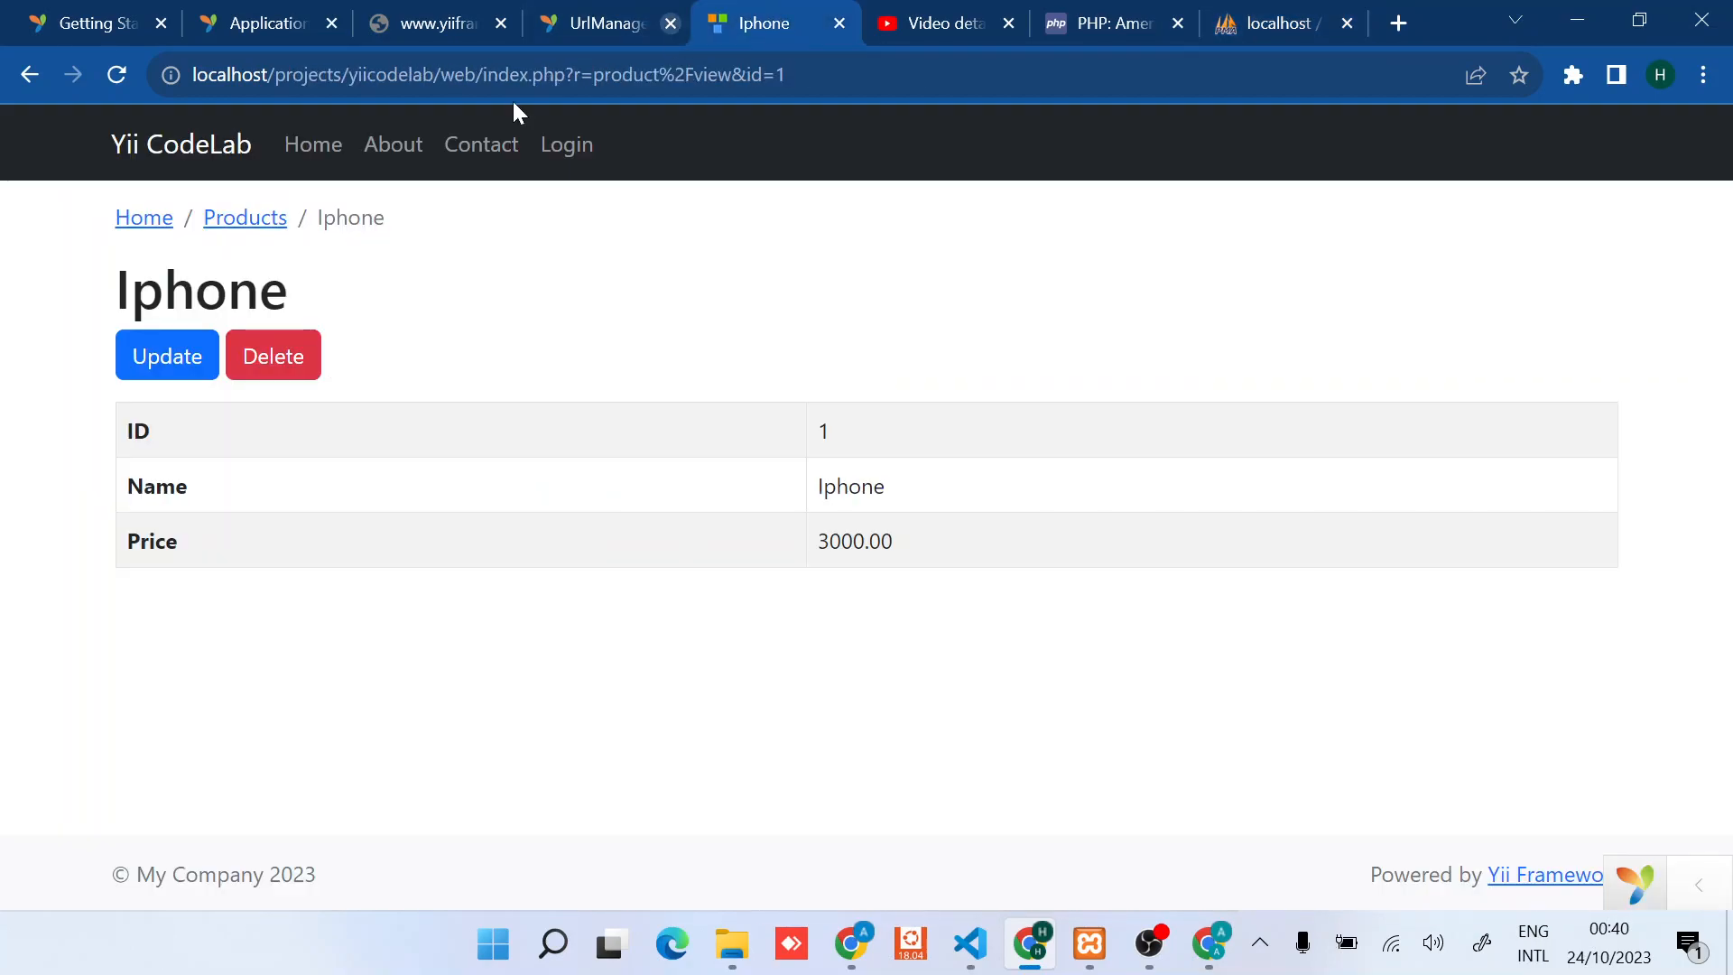
{"action": "left_click", "coordinate": [244, 217]}
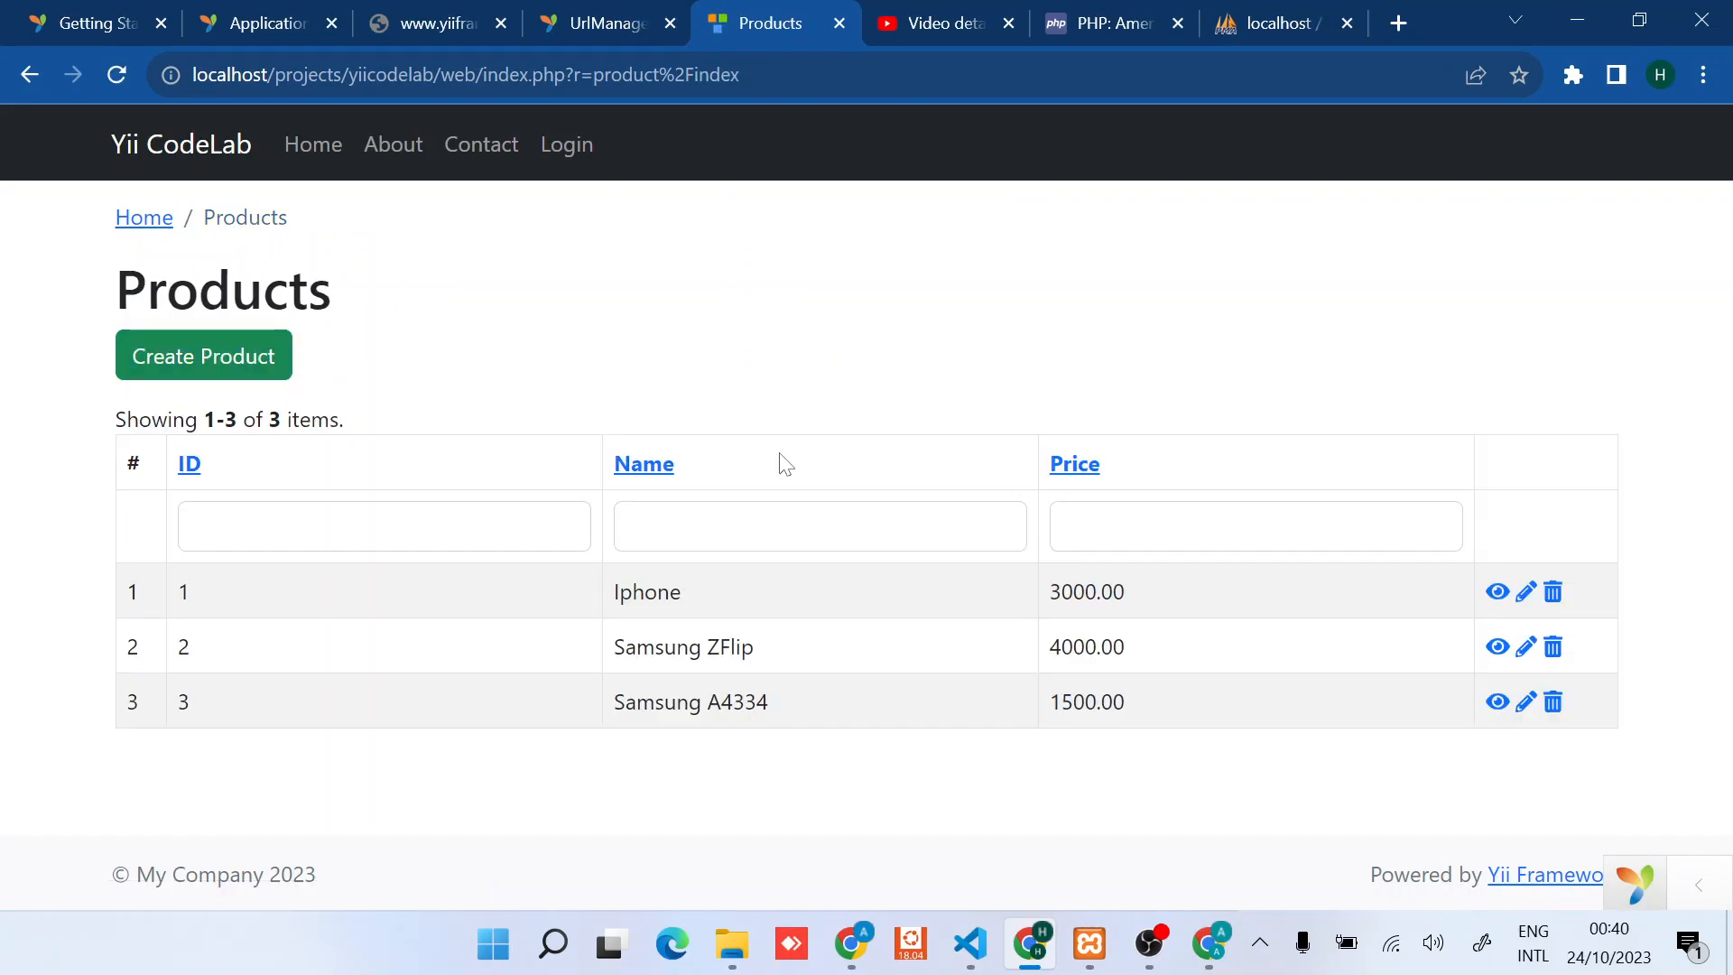